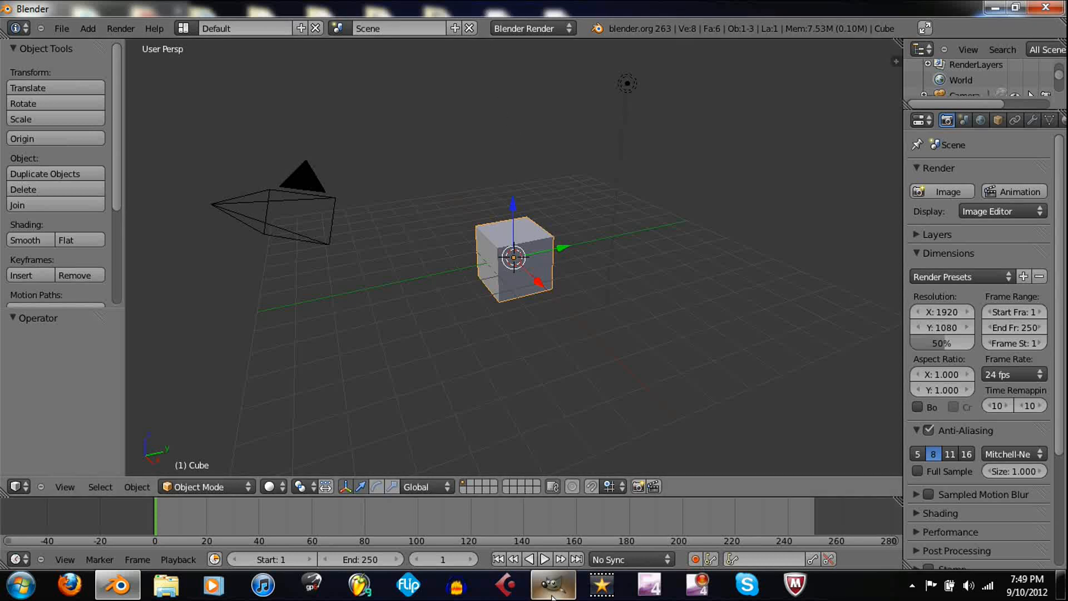
Step: Open the recent project file "trigga designs intro.blend"
mouse_move(552, 596)
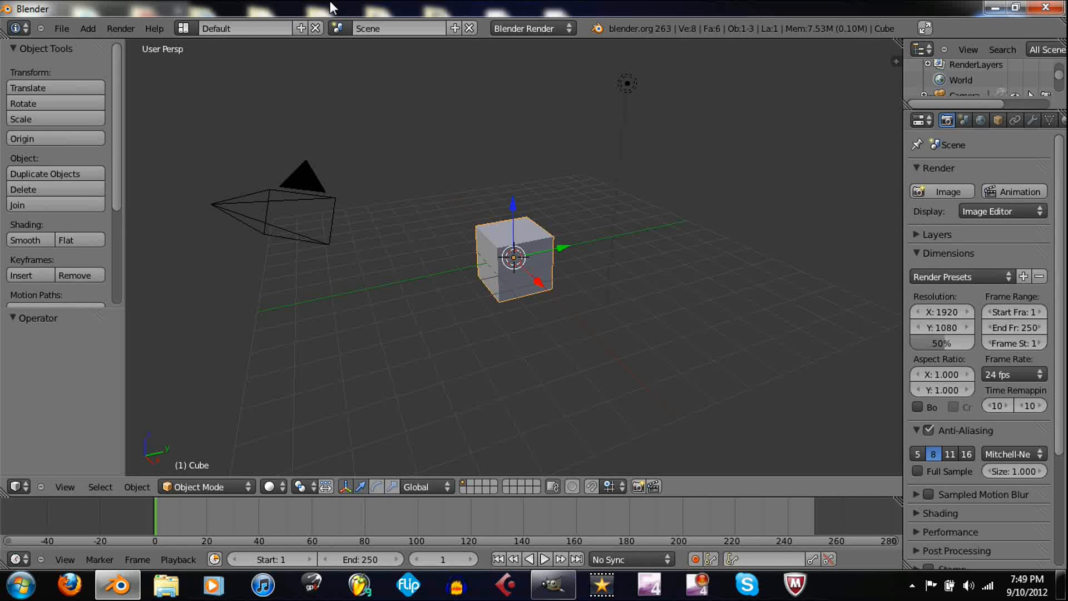
click(61, 31)
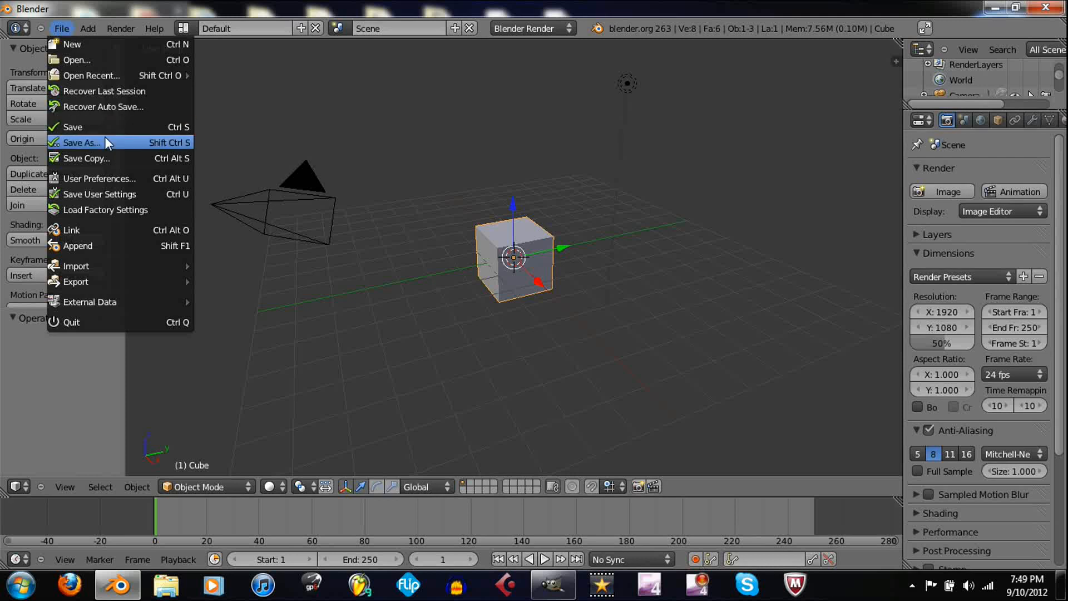
mouse_move(137, 71)
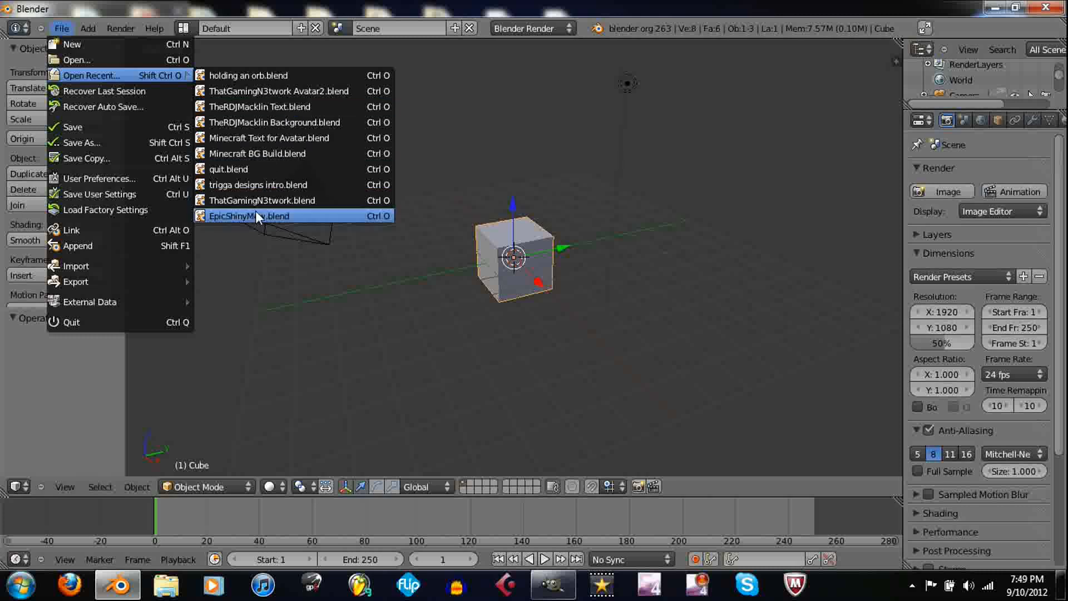
click(279, 187)
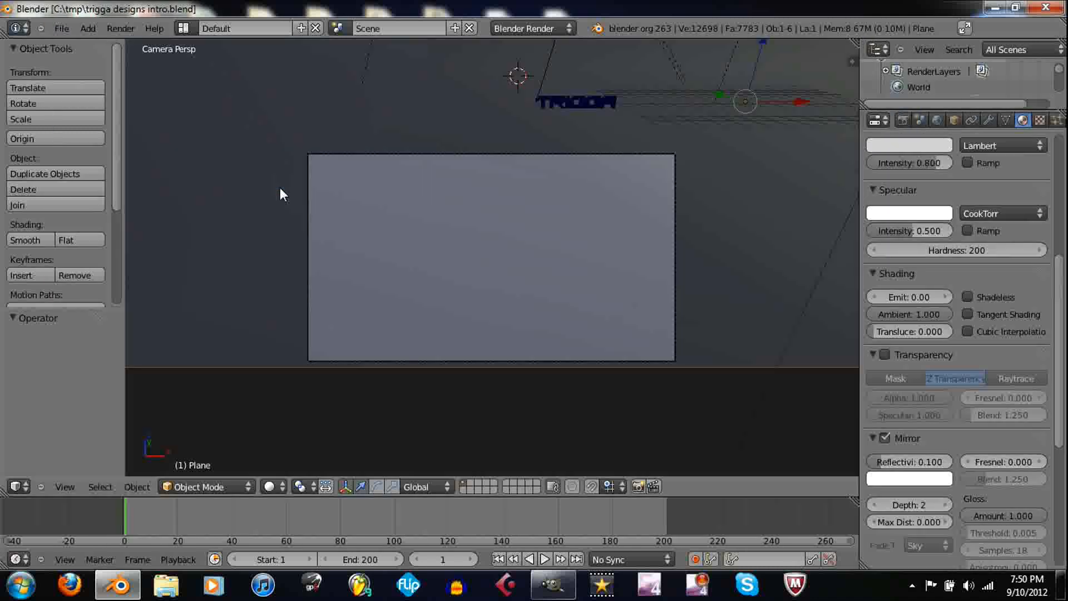
Step: Leave the camera view and examine the room, text, lamp and camera setup of the intro scene in perspective
scroll(489, 169, down, 3)
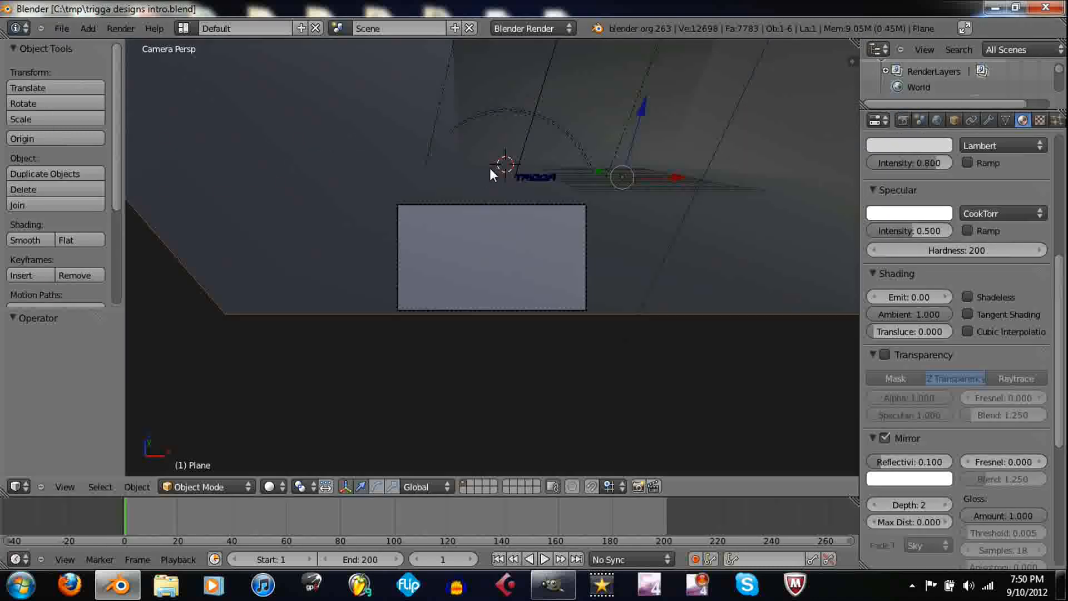
scroll(492, 167, up, 2)
scroll(520, 156, down, 2)
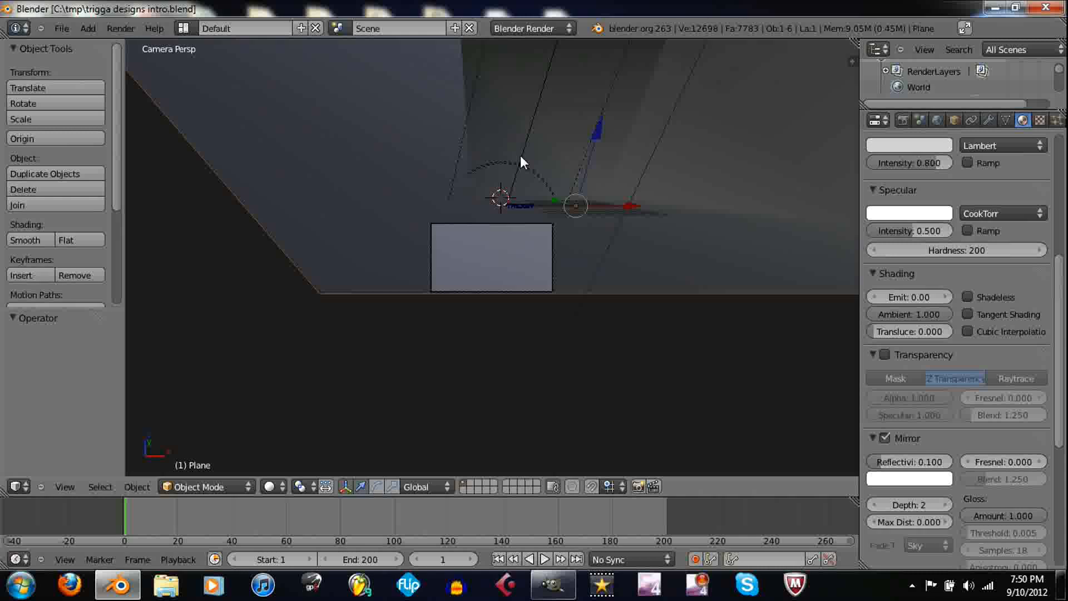
scroll(476, 212, up, 5)
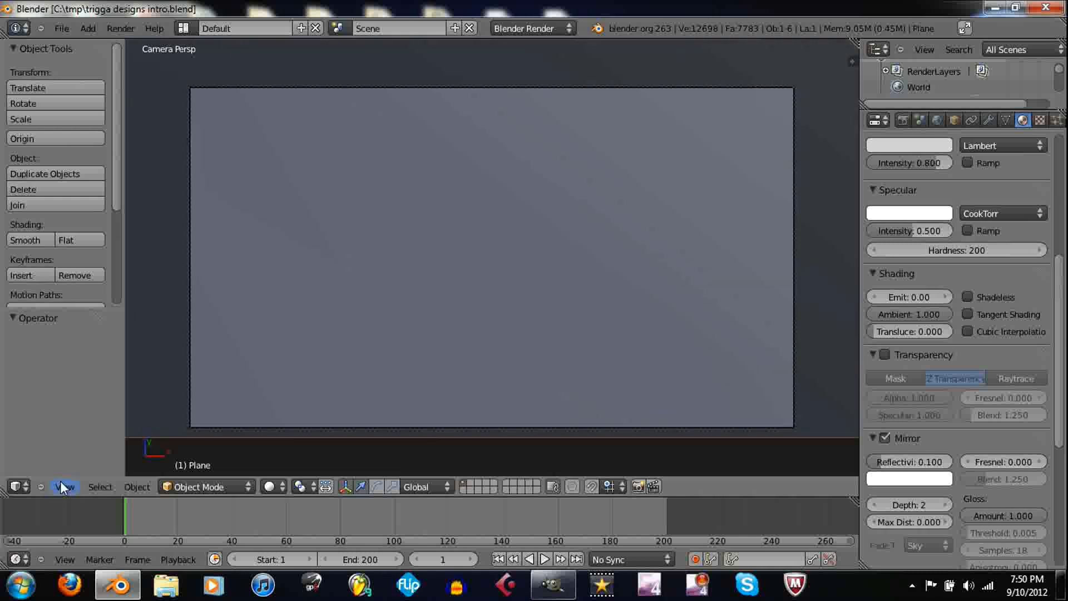
click(61, 487)
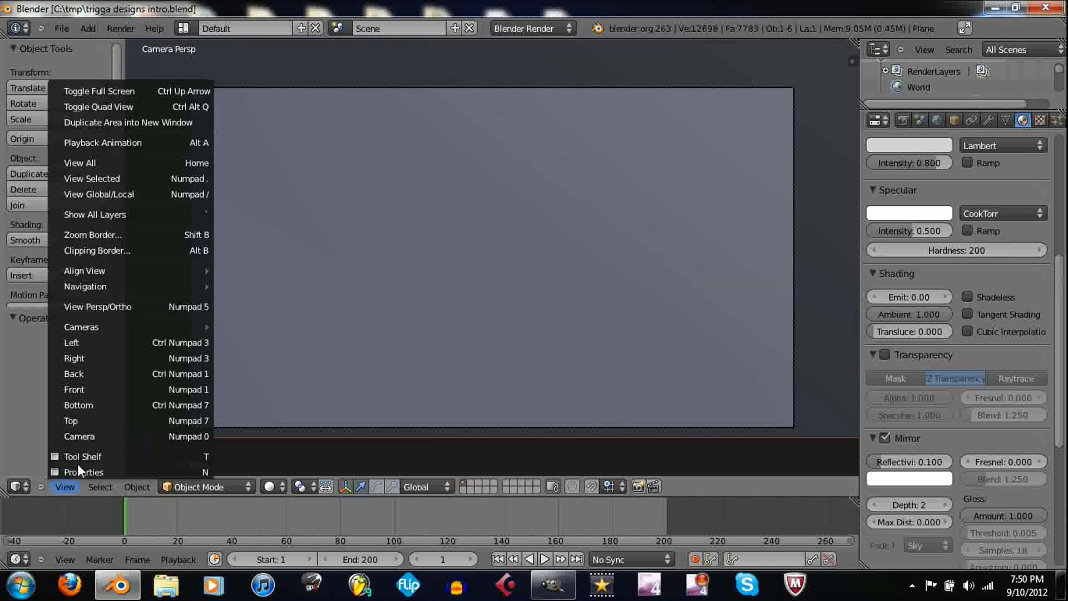
click(109, 415)
drag(539, 215, 413, 229)
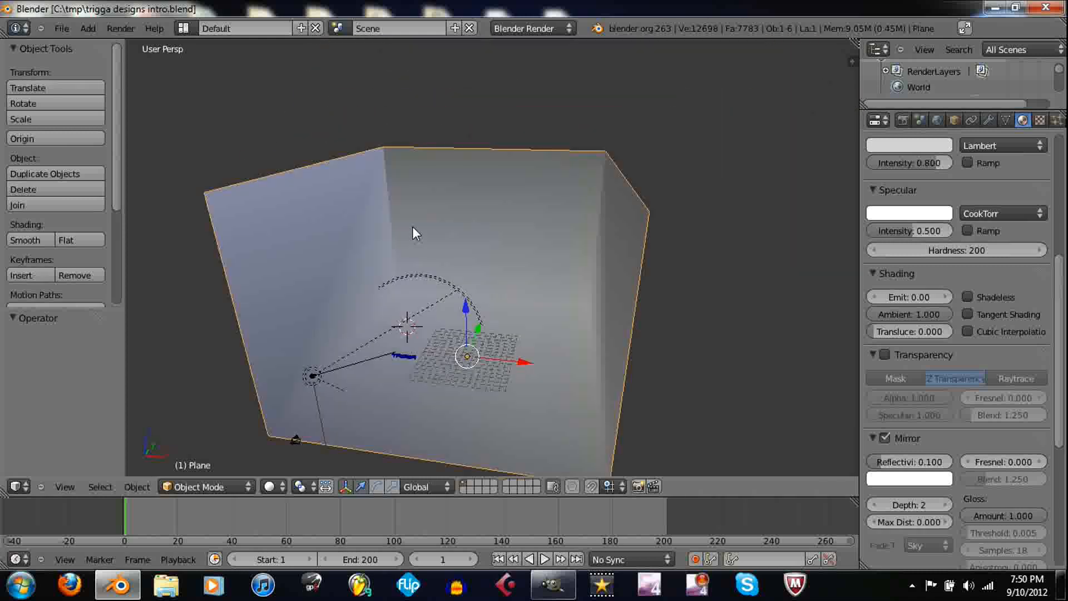
scroll(470, 318, up, 4)
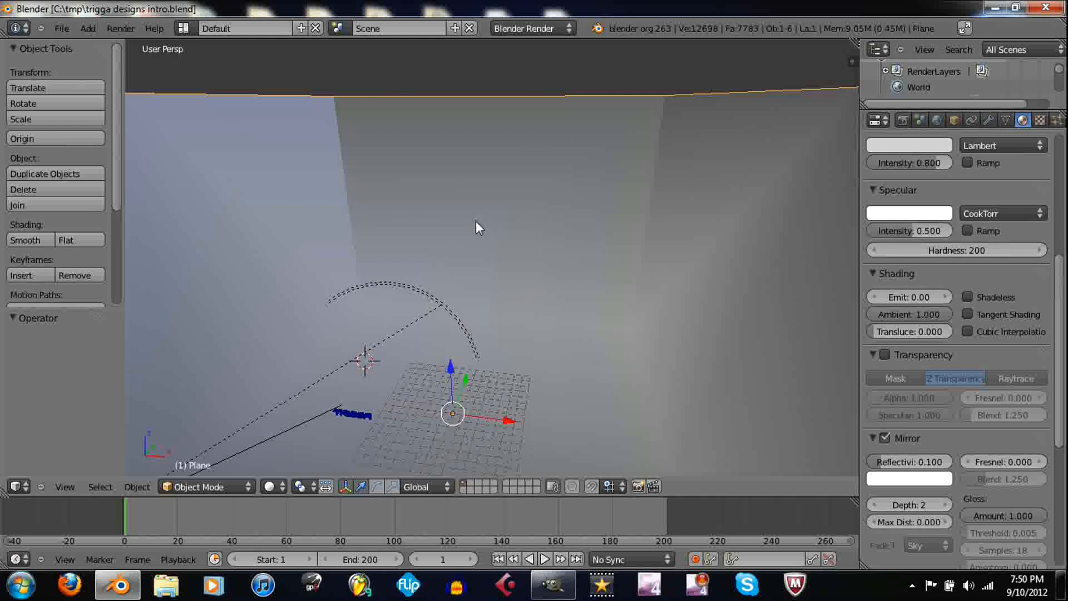
scroll(477, 228, down, 2)
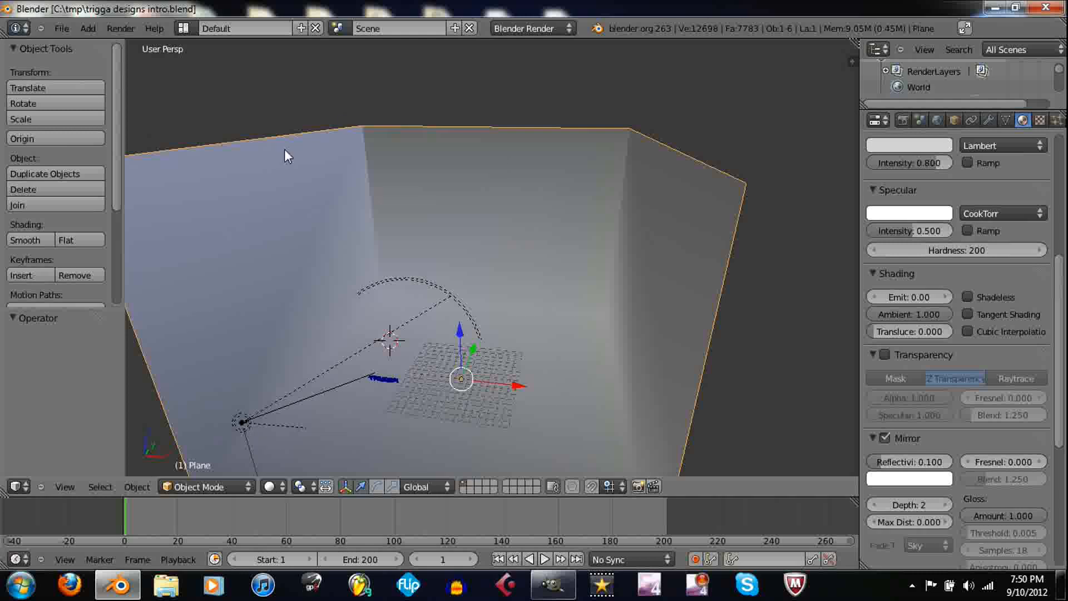
scroll(492, 384, up, 5)
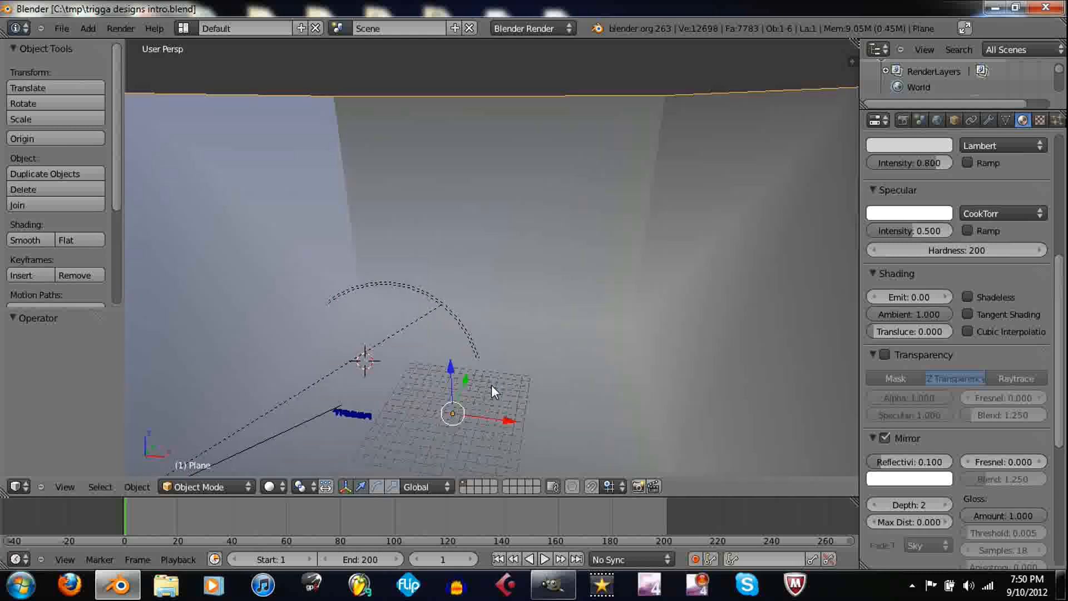
drag(497, 387, 411, 399)
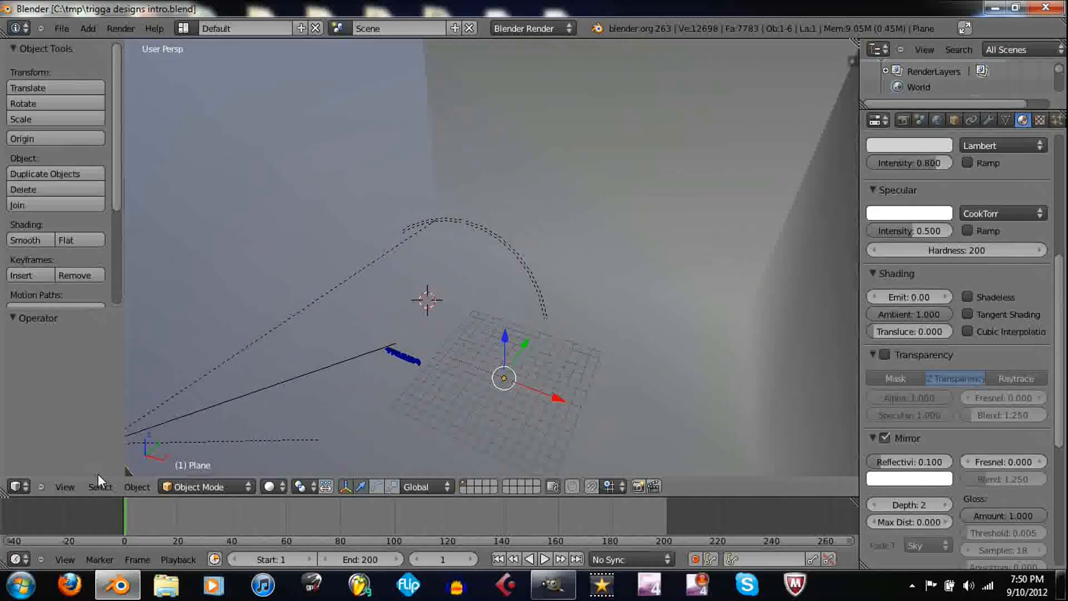
Step: Preview the animation briefly through the camera view, stop it and return to the first frame
click(64, 488)
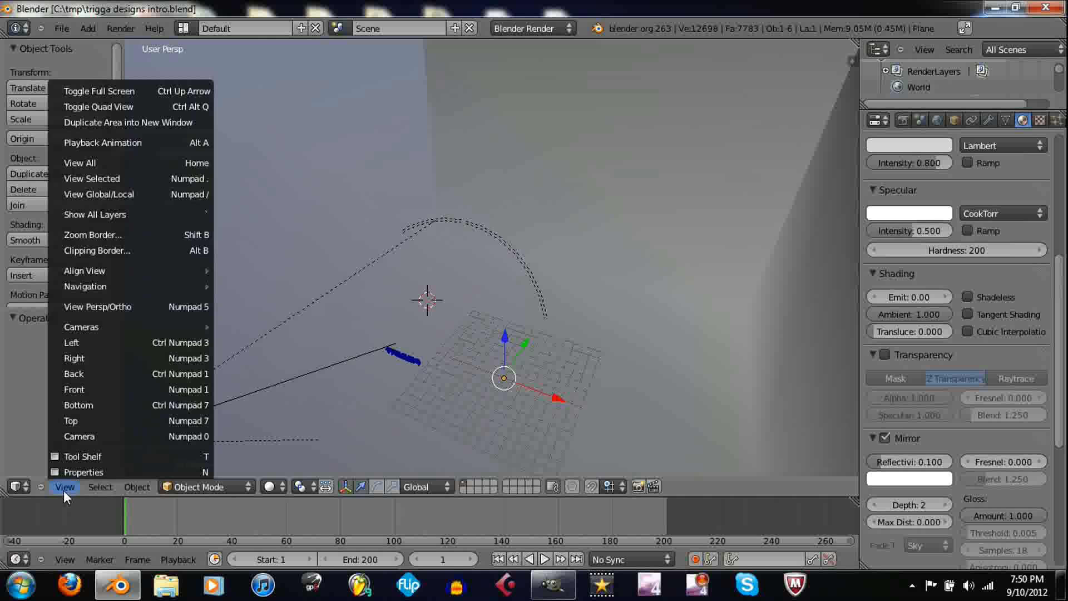
click(112, 435)
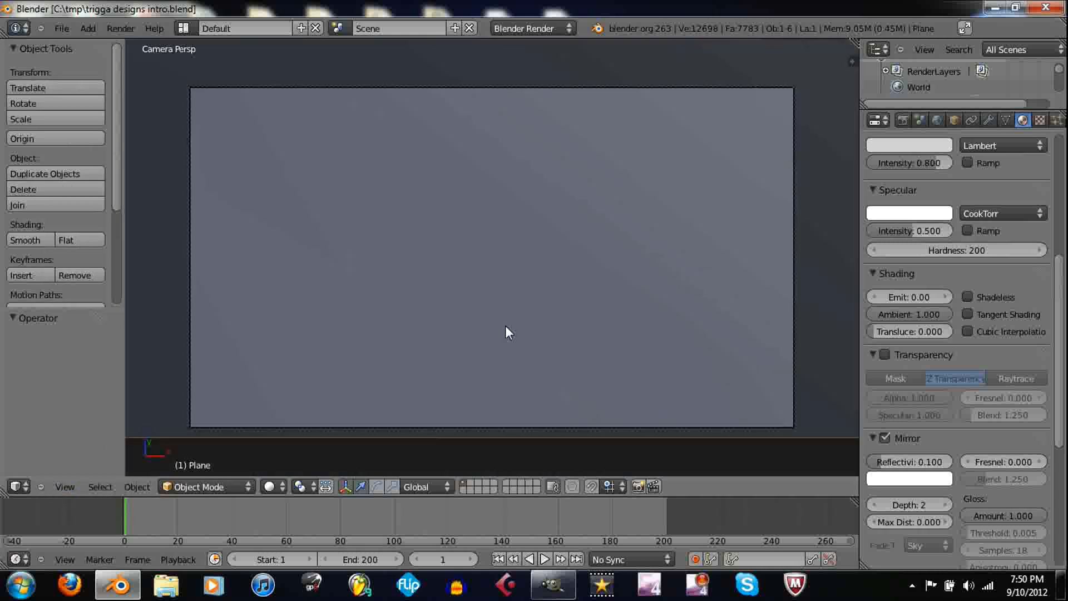
click(545, 559)
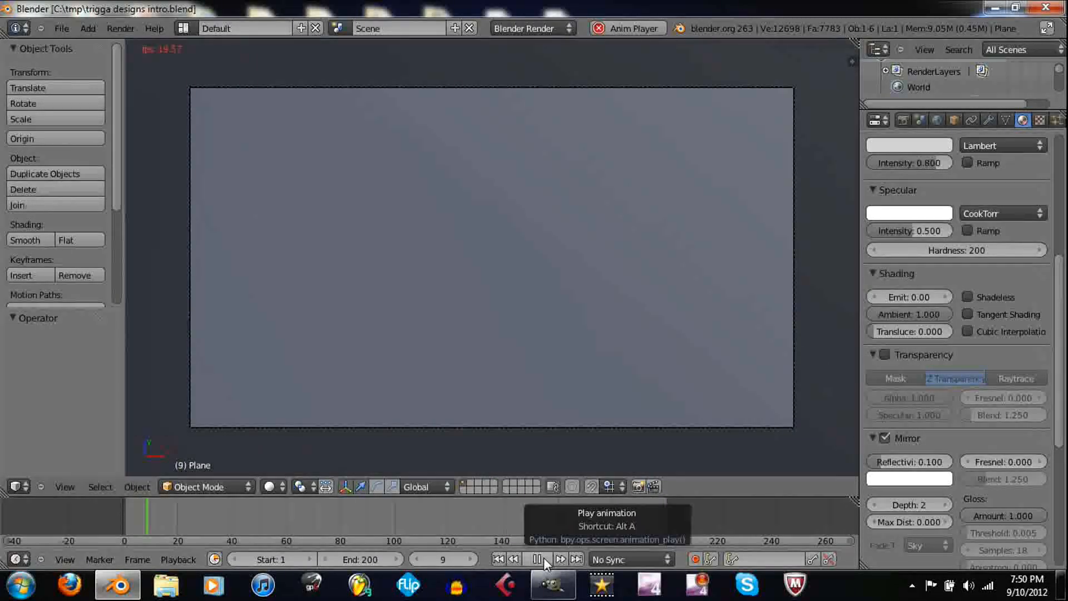
click(544, 558)
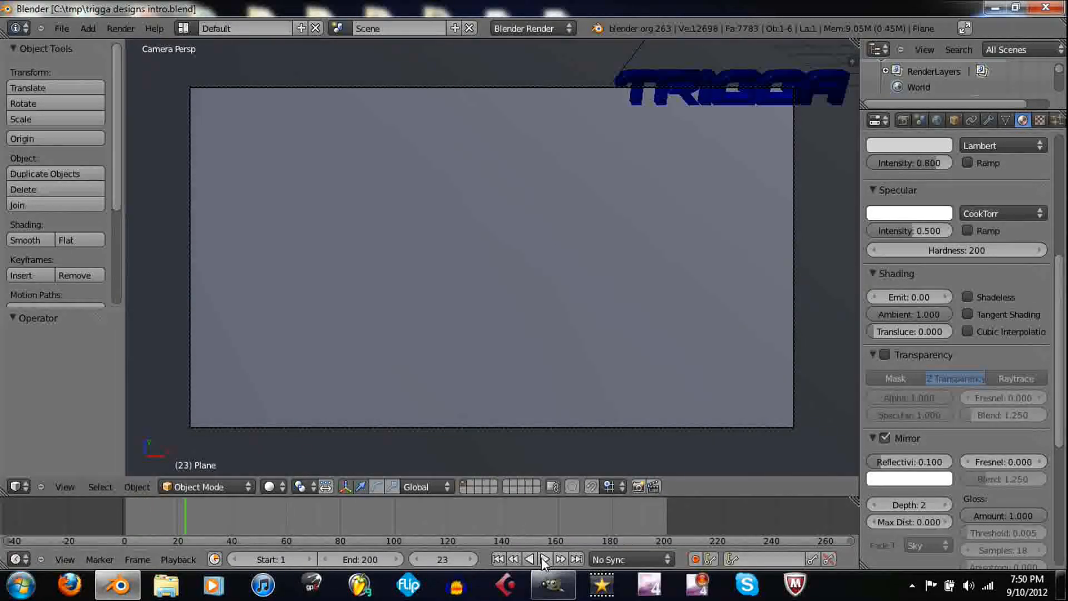
click(498, 559)
Step: Leave the camera view and play the animation from an angled view of the whole scene, stopping it near the end
click(62, 488)
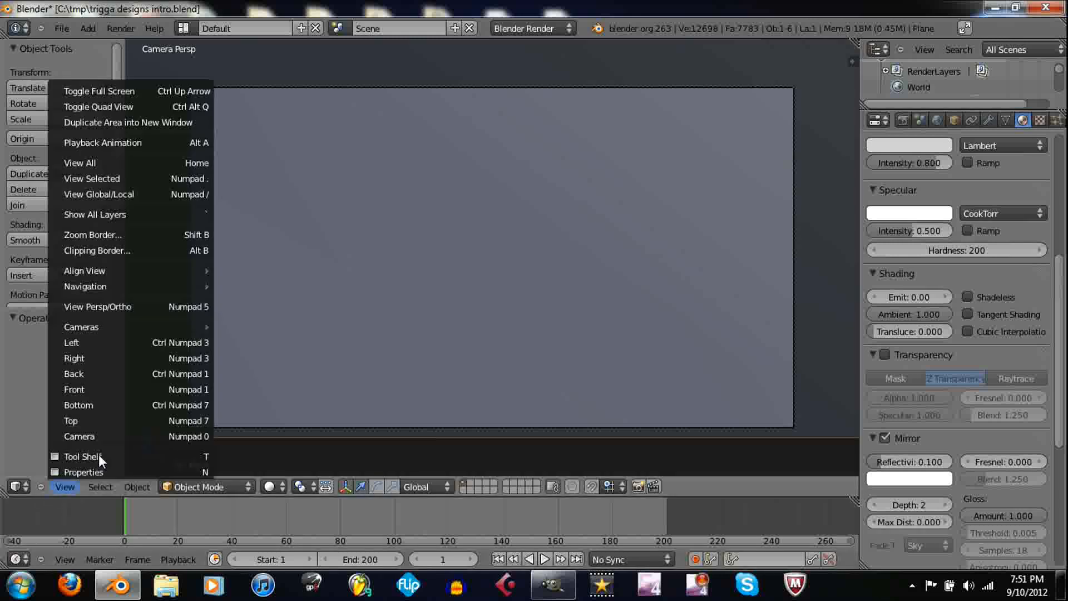
click(108, 437)
drag(449, 348, 454, 373)
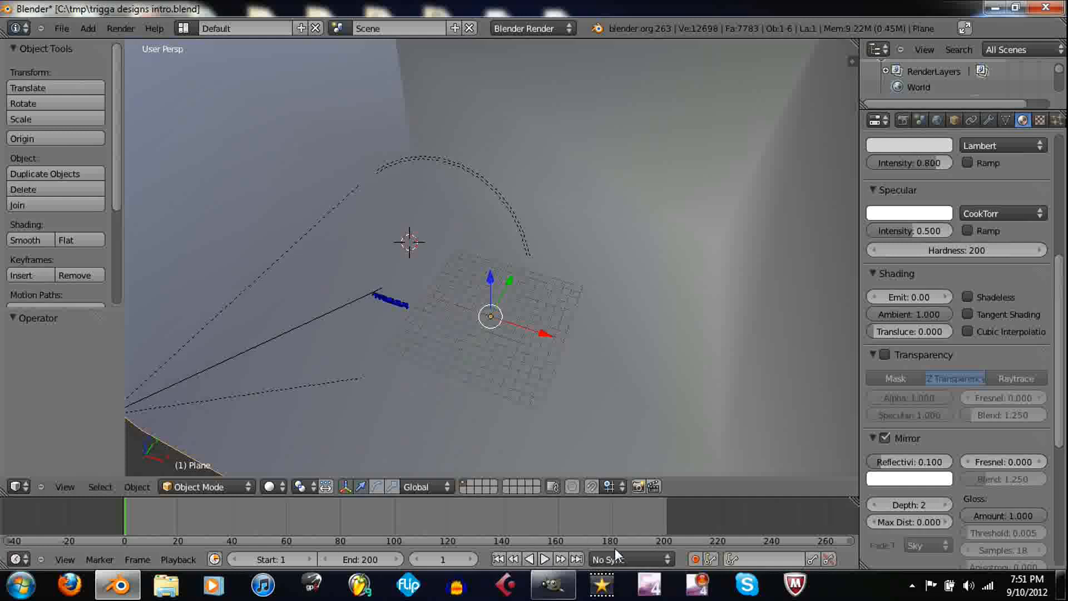
click(546, 558)
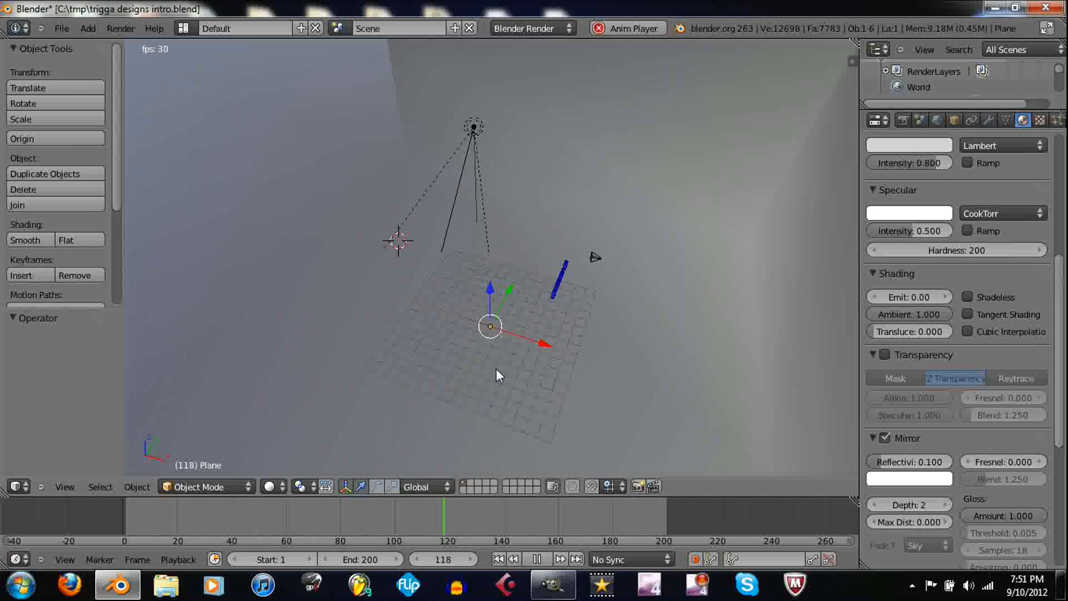
click(539, 558)
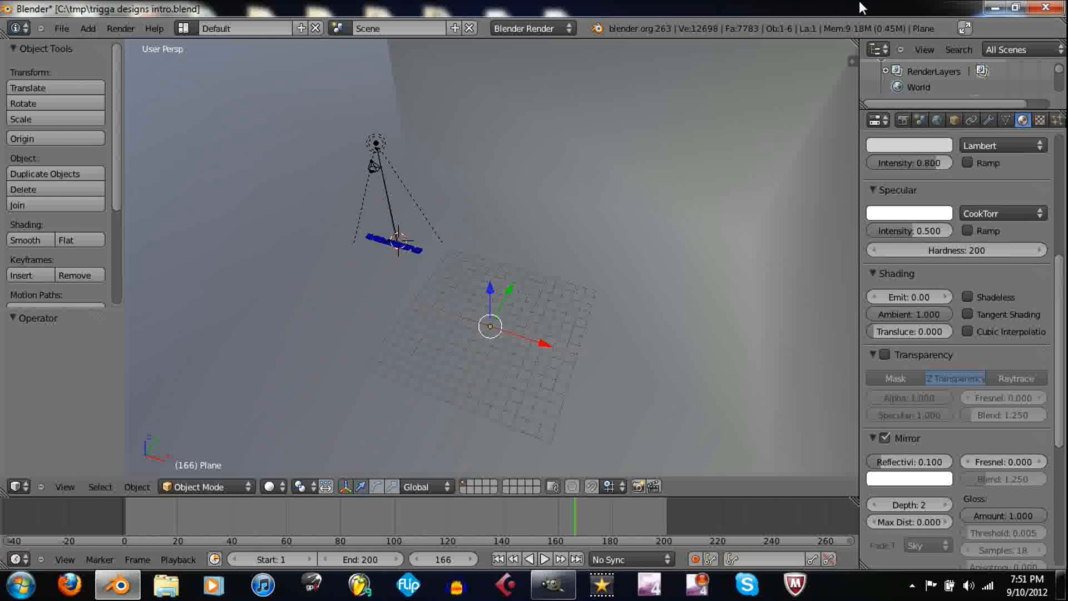
Step: Close Blender, switch to Windows Explorer and look through the images in the desktop folder Blender Projects > Blender PNG's
click(1045, 10)
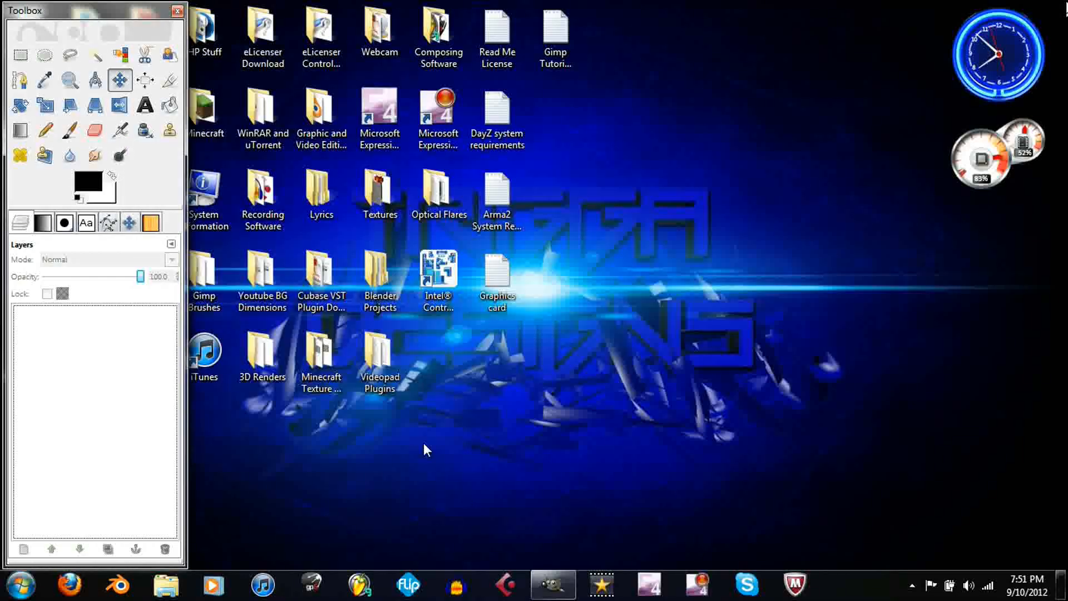
click(167, 585)
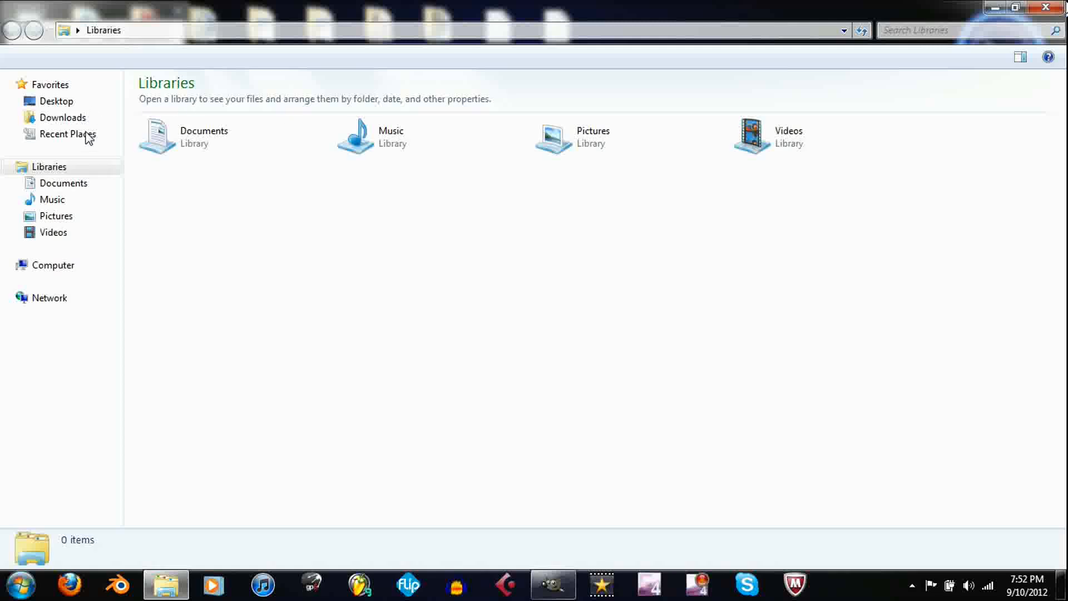
click(78, 106)
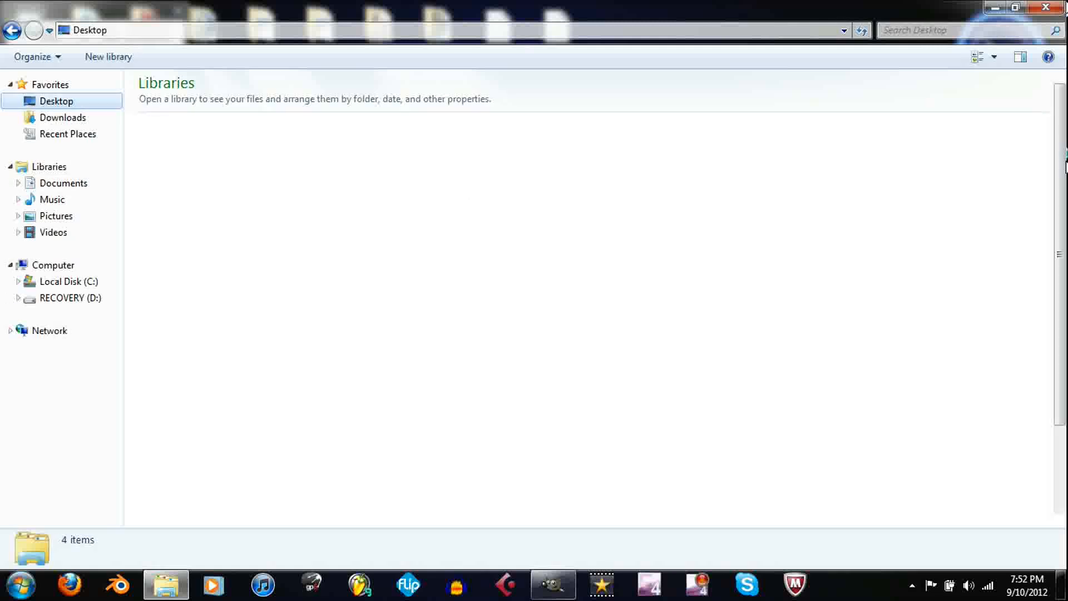
scroll(647, 185, down, 1)
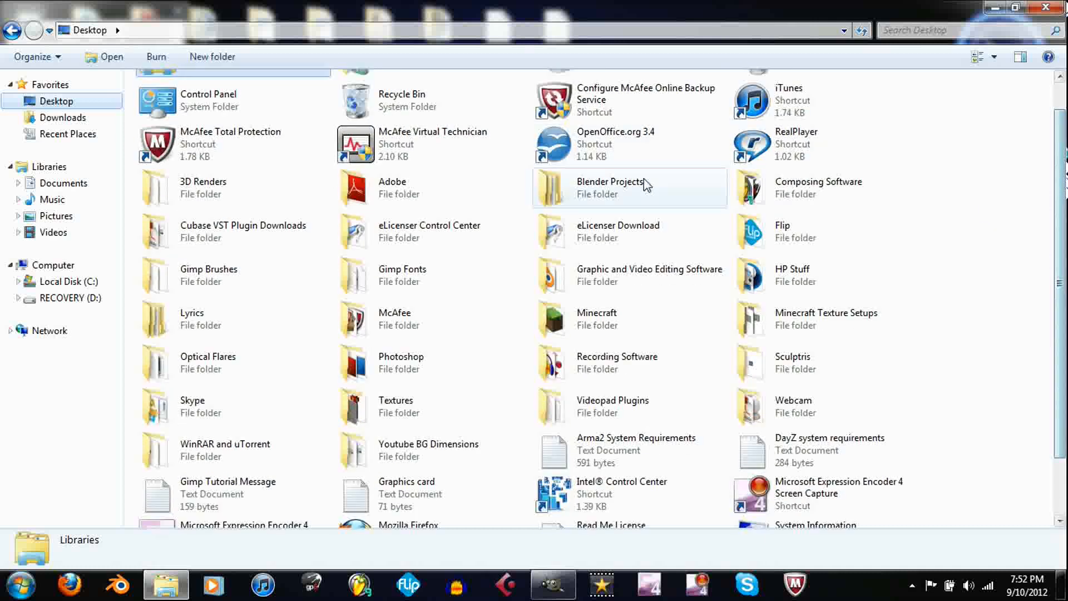
click(647, 185)
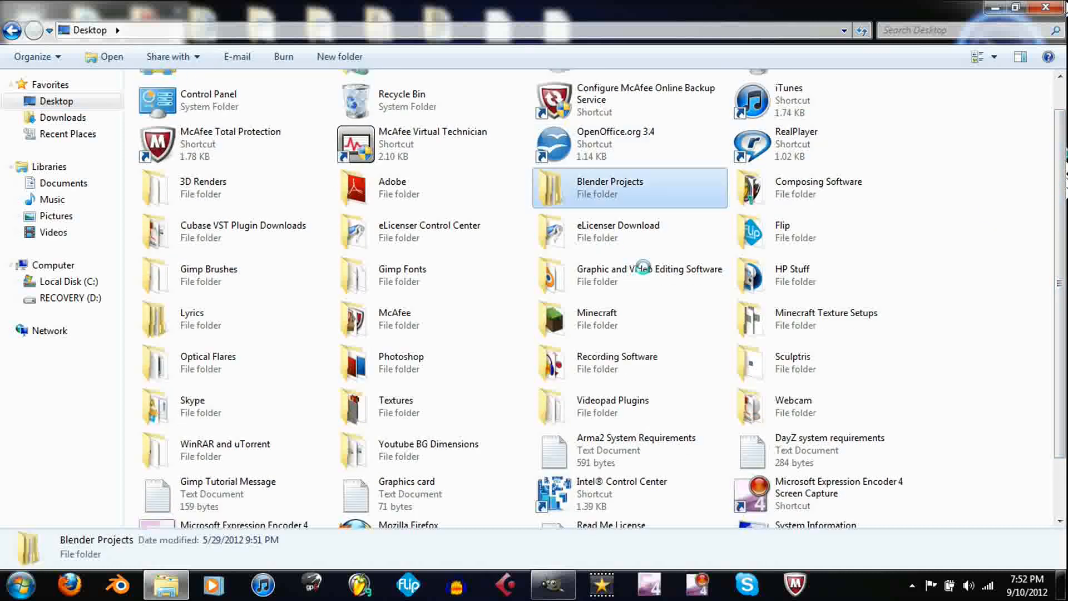
double_click(346, 105)
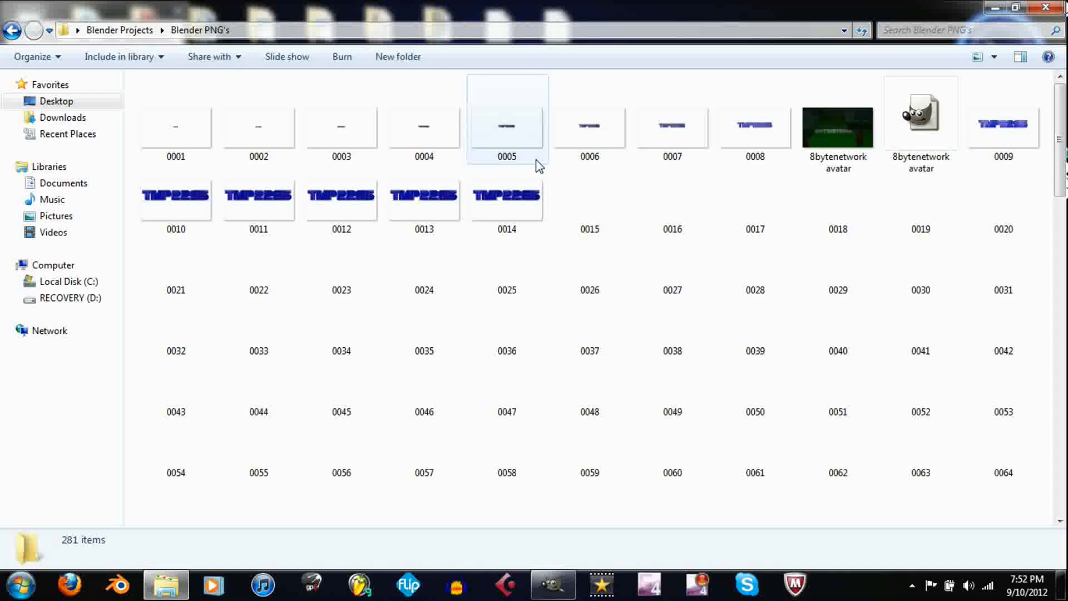
scroll(740, 238, down, 8)
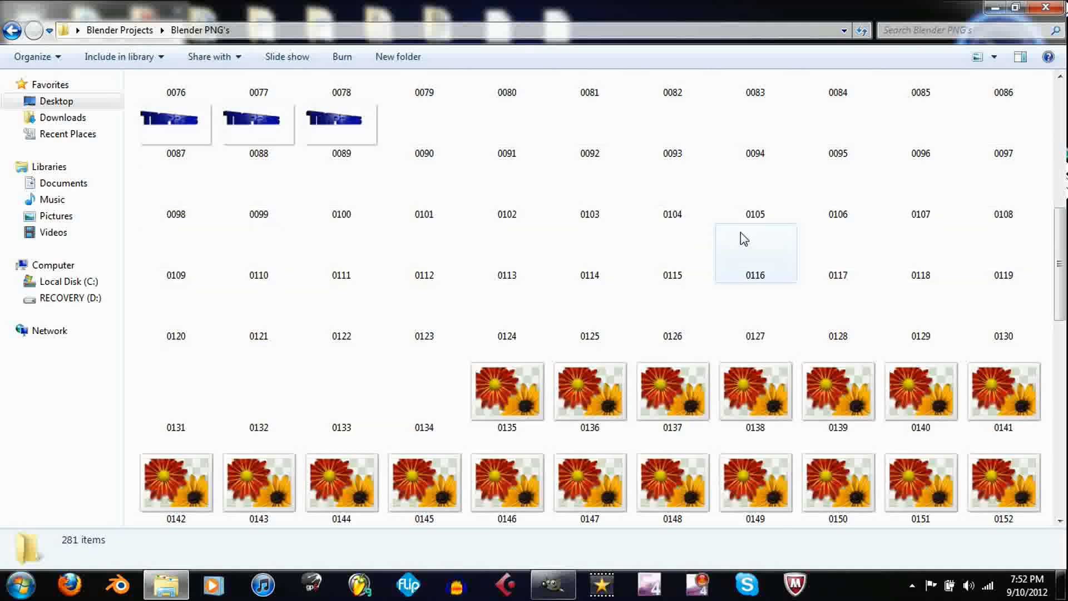
scroll(740, 232, down, 10)
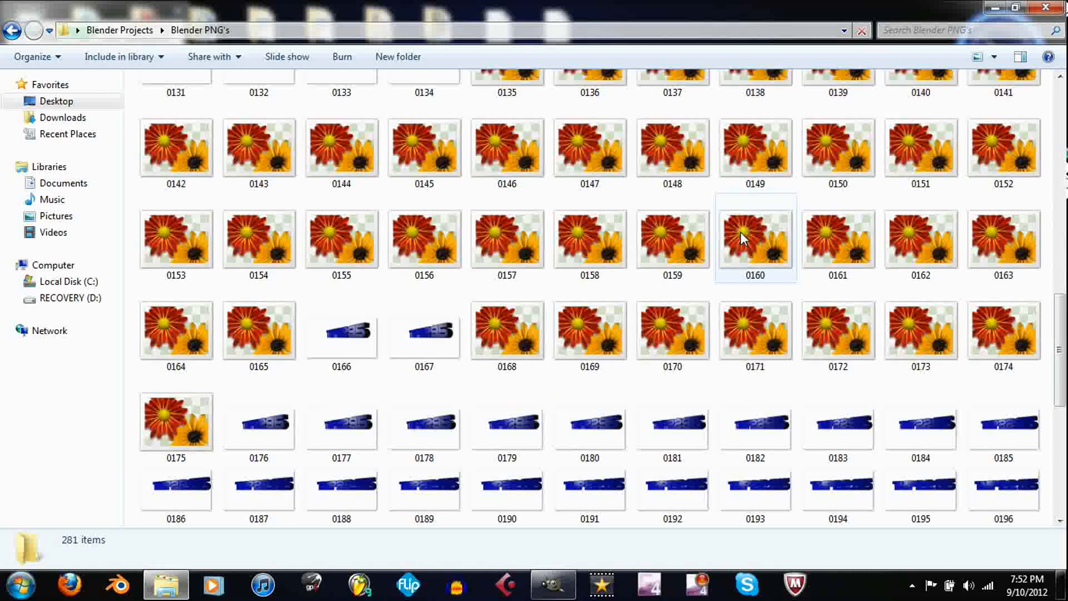
scroll(723, 221, up, 6)
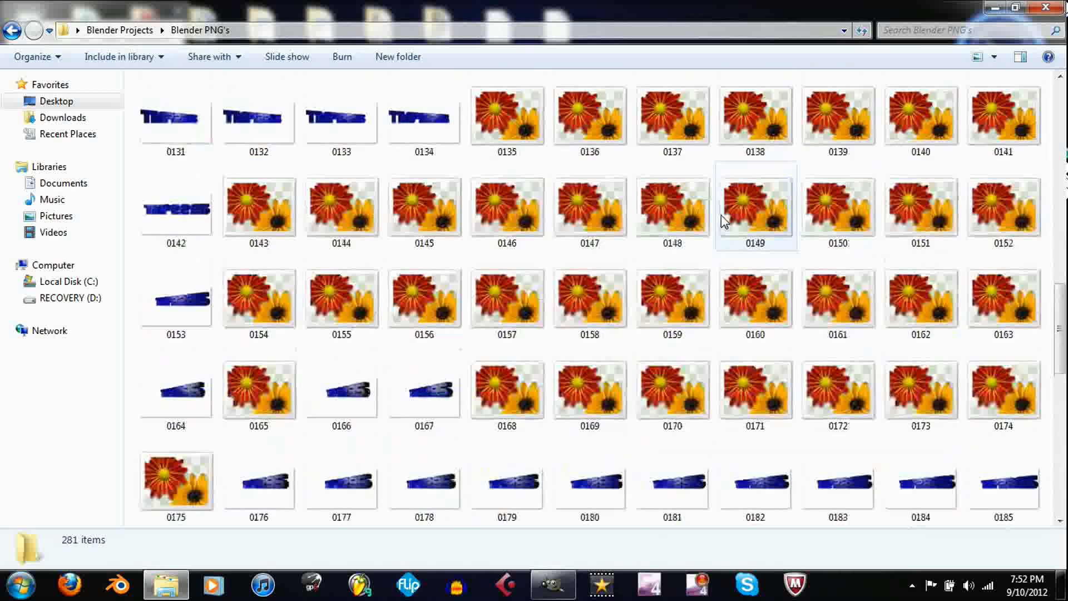
Step: Open the tmp folder on Local Disk (C:) and look through the numbered PNG frames rendered for the intro
click(63, 281)
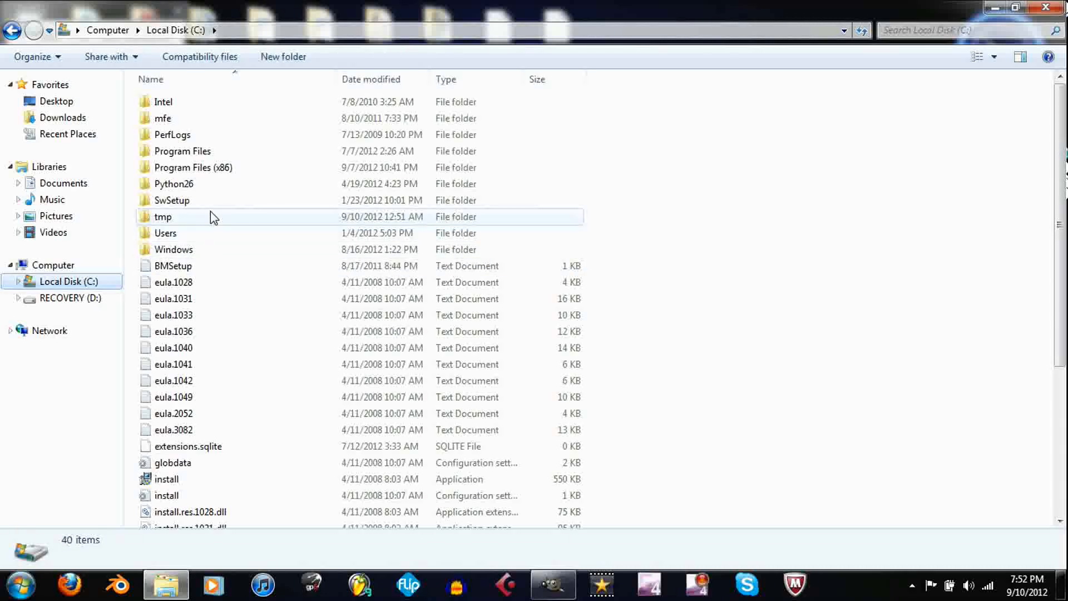
click(211, 213)
double_click(210, 217)
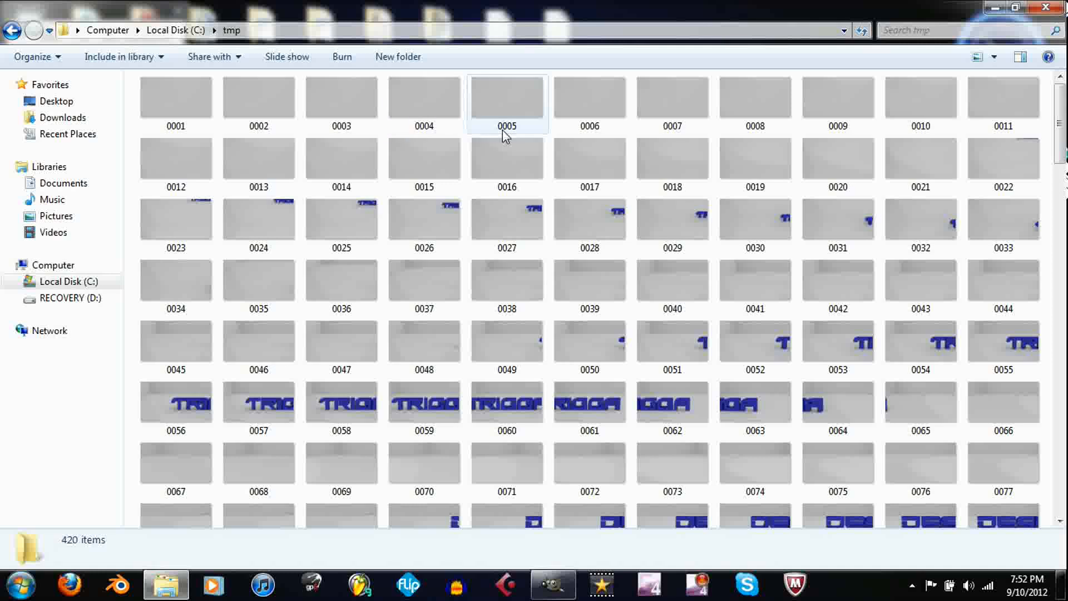
scroll(521, 140, down, 3)
scroll(516, 130, down, 8)
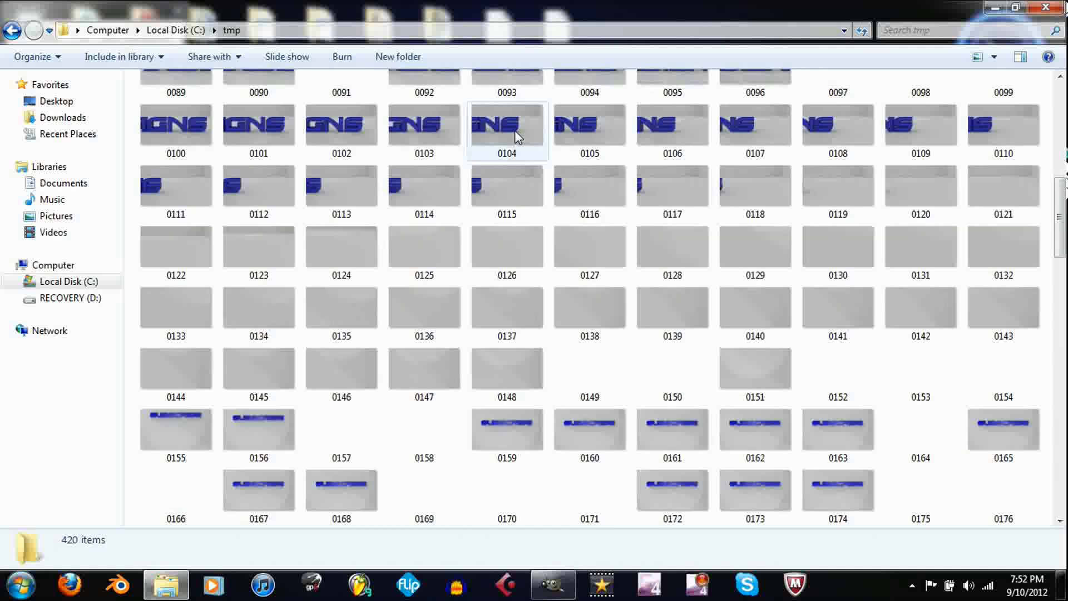
scroll(515, 131, up, 7)
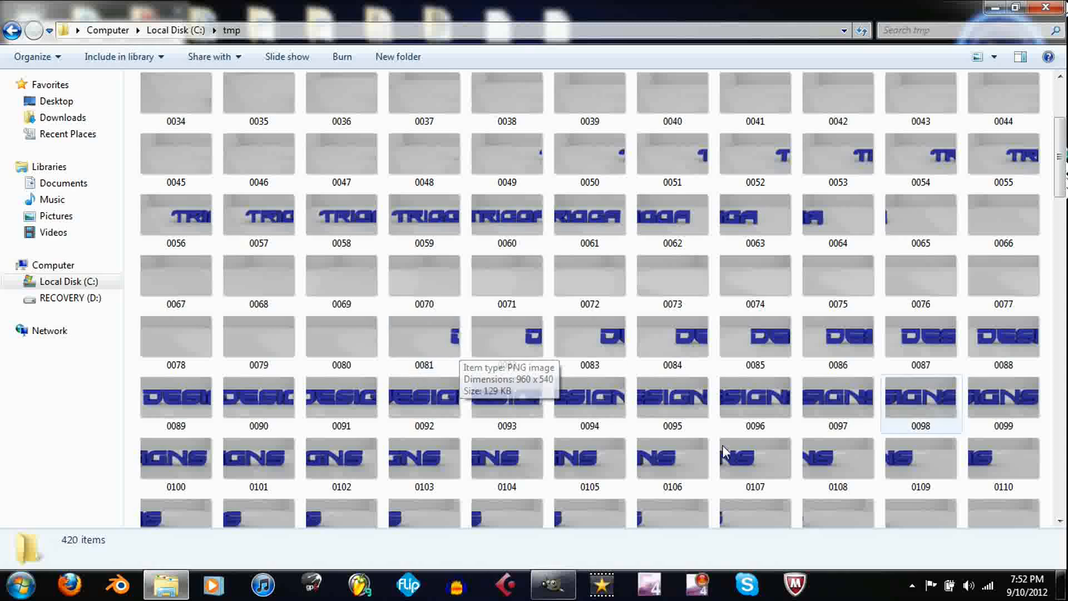
scroll(610, 423, down, 3)
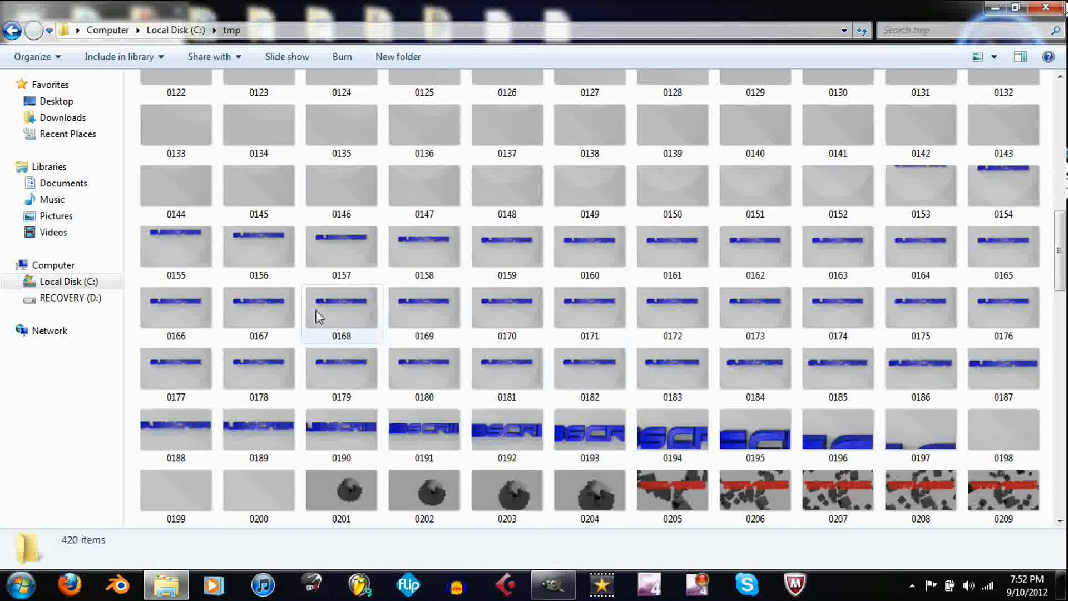
Step: Look through the rendered images in the tmp folder, down to the edited set named Frame 85 to Frame 106
scroll(677, 310, up, 6)
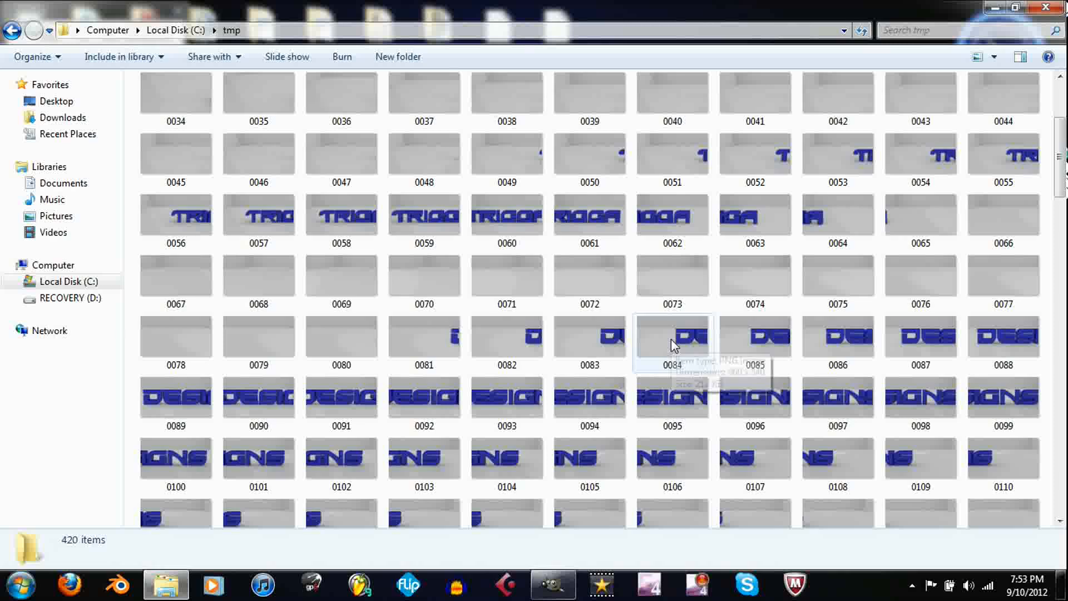
scroll(671, 339, down, 15)
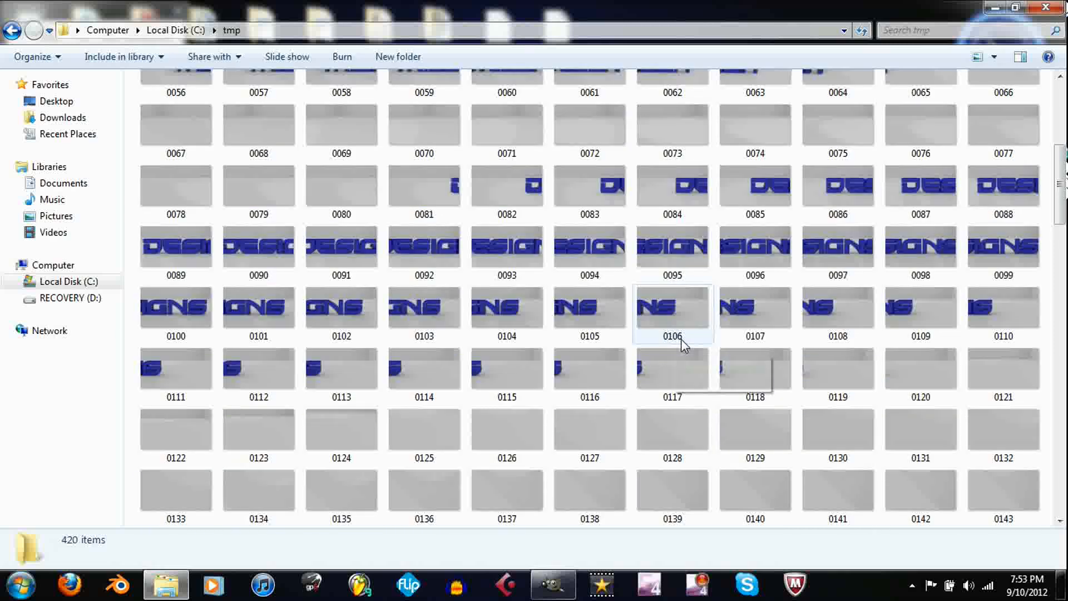
scroll(742, 302, down, 10)
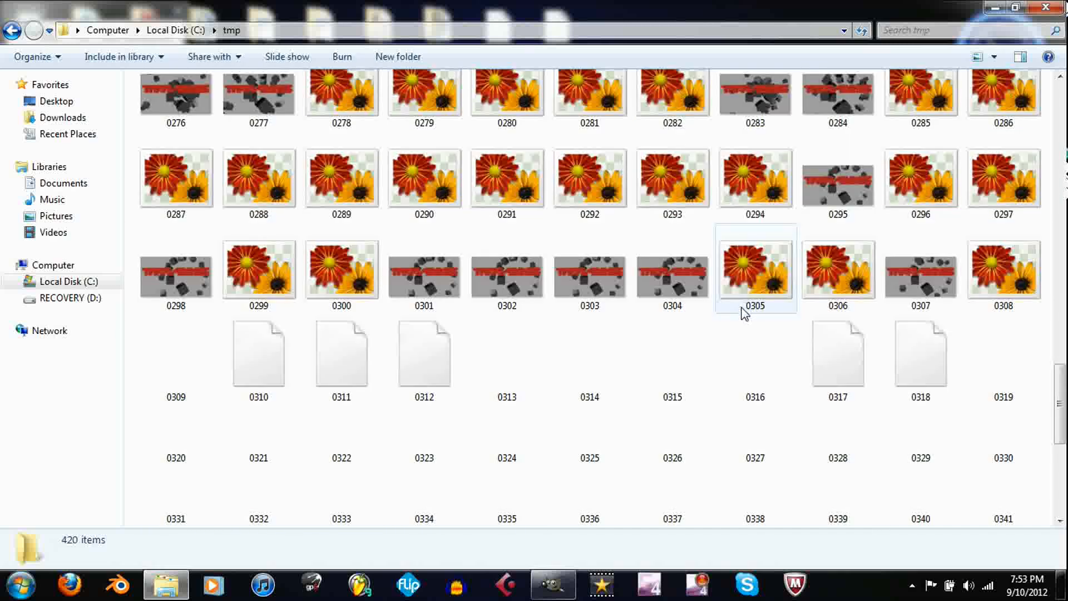
scroll(745, 320, up, 3)
scroll(745, 320, down, 5)
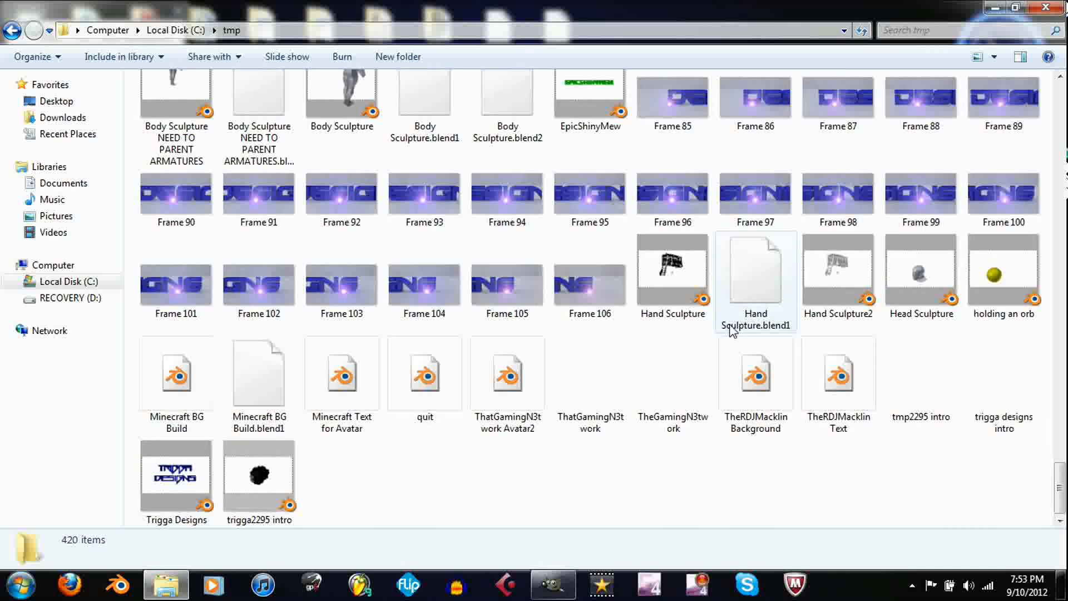
Step: Open the Frame 85 image and go through the lens-flare frames one by one up to Frame 93
click(685, 125)
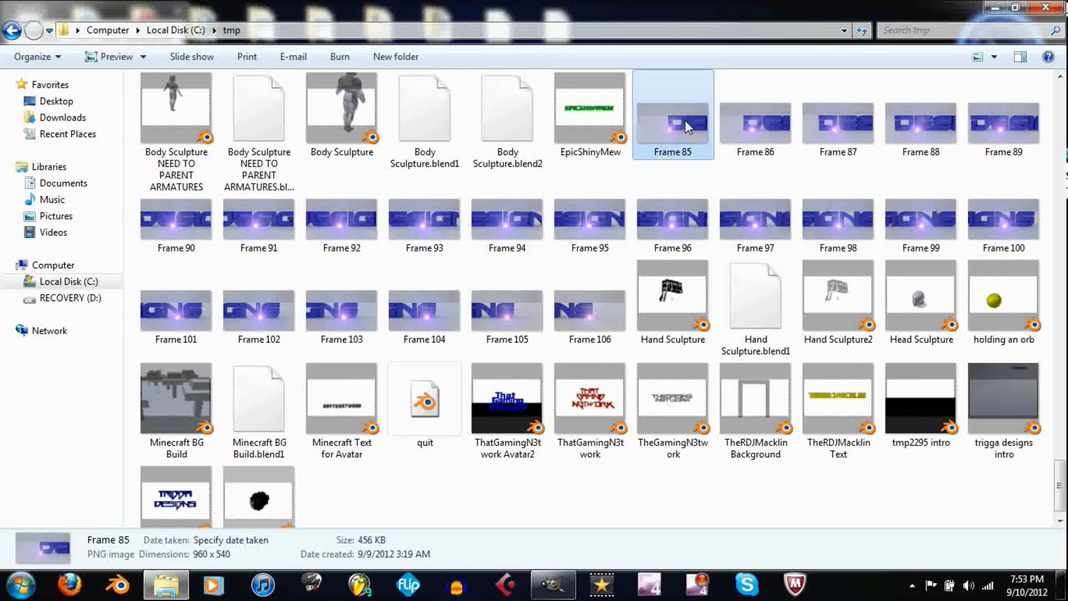
double_click(686, 121)
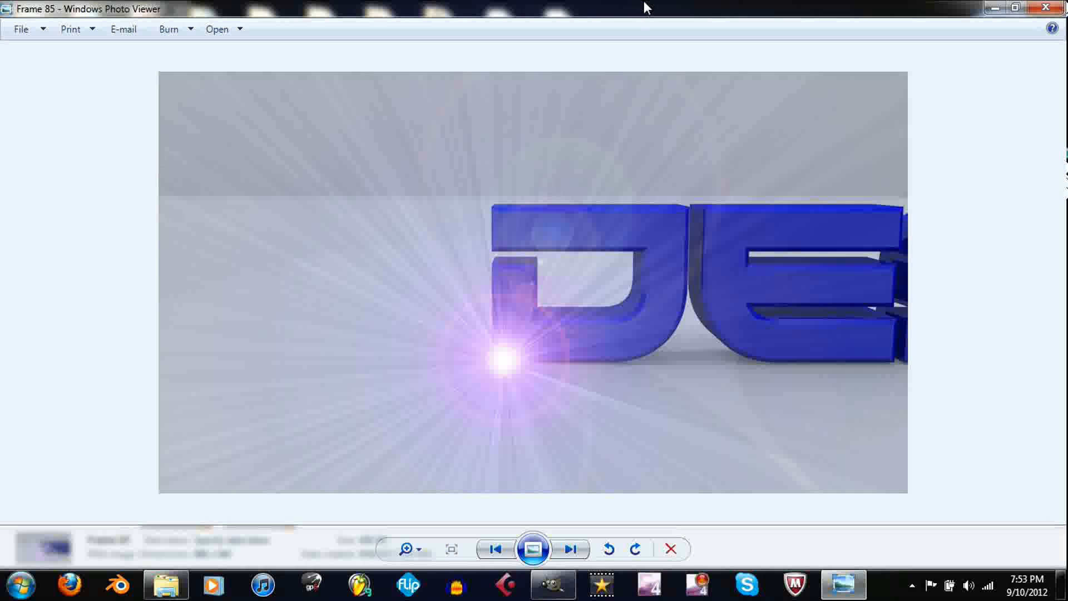
key(Right)
key(Left)
key(Right)
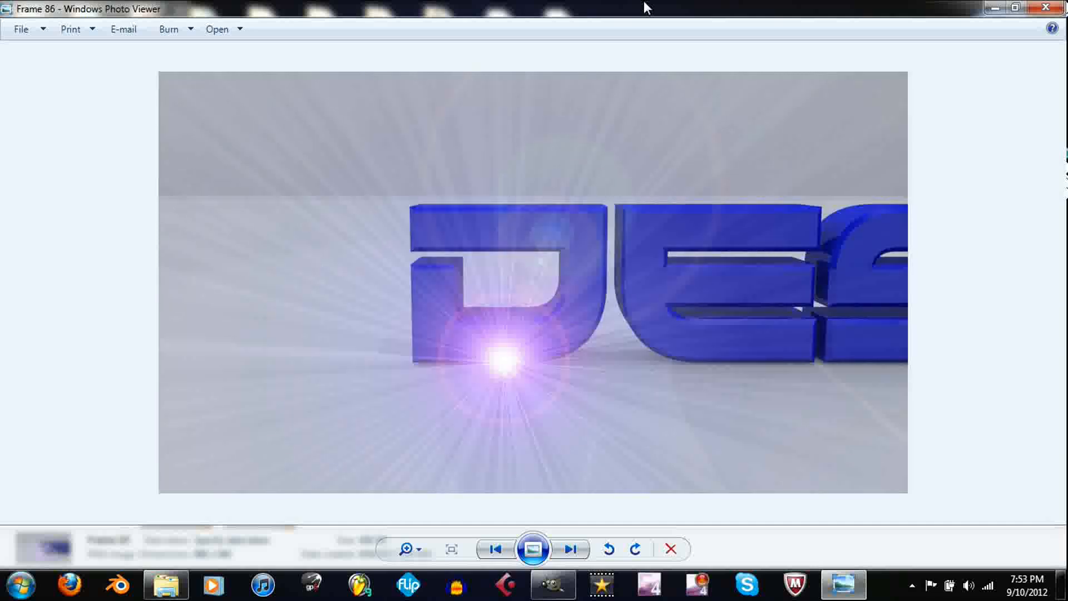
key(Right)
key(Right)
key(Right)
key(Right)
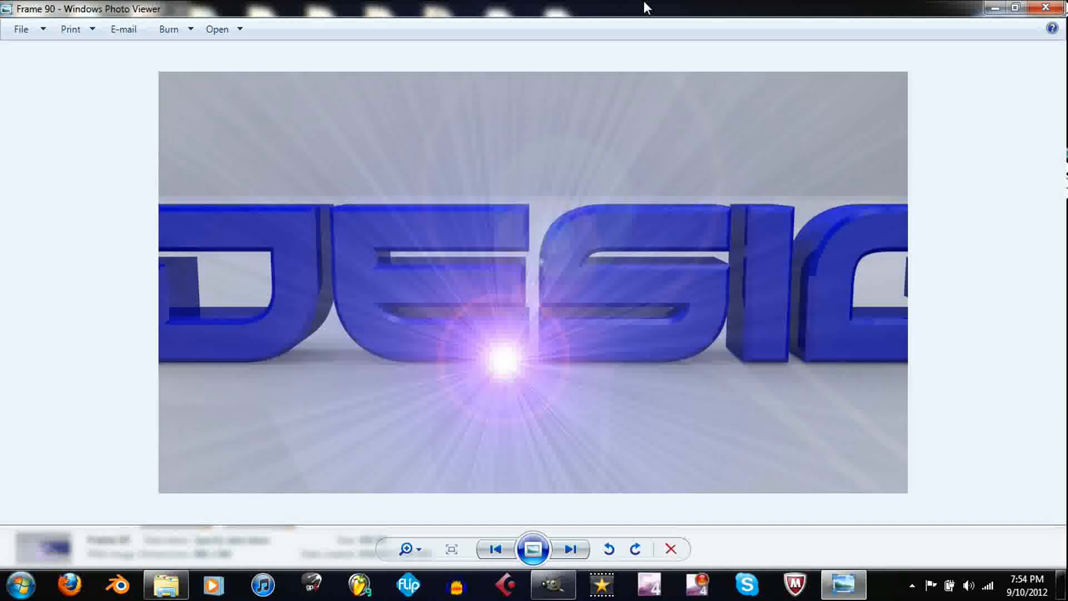
key(Right)
key(Right)
key(Right)
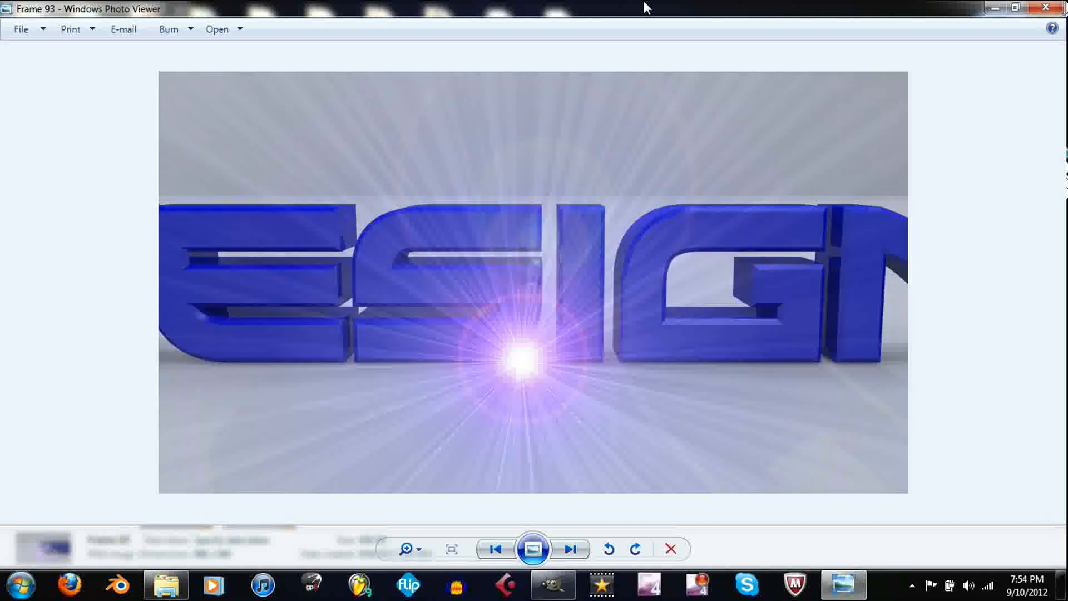
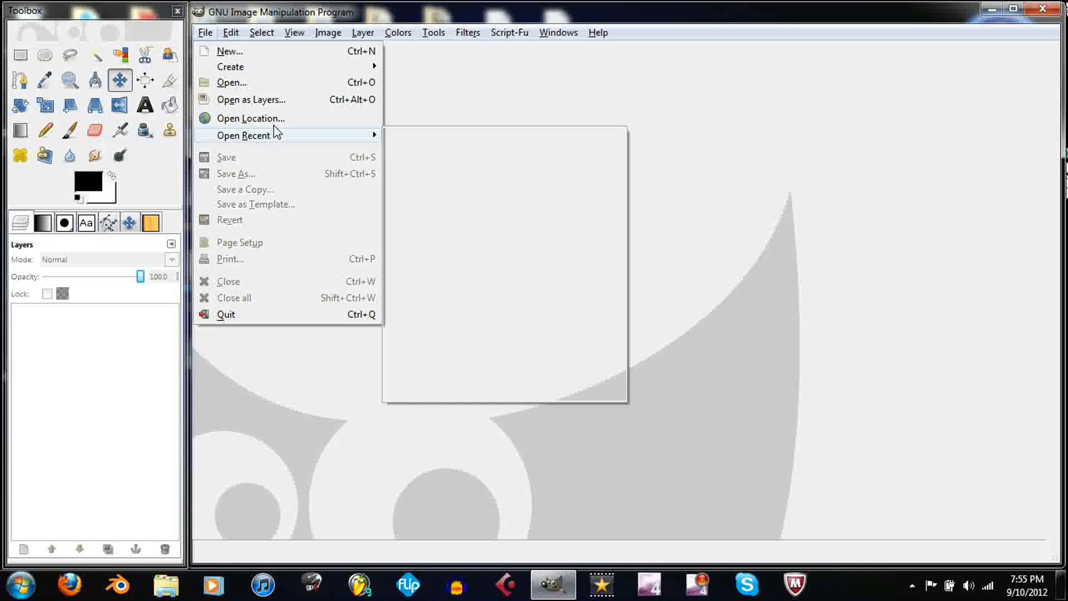
Step: Start opening files as layers and browse to the tmp folder on Local Disk (C:)
click(290, 103)
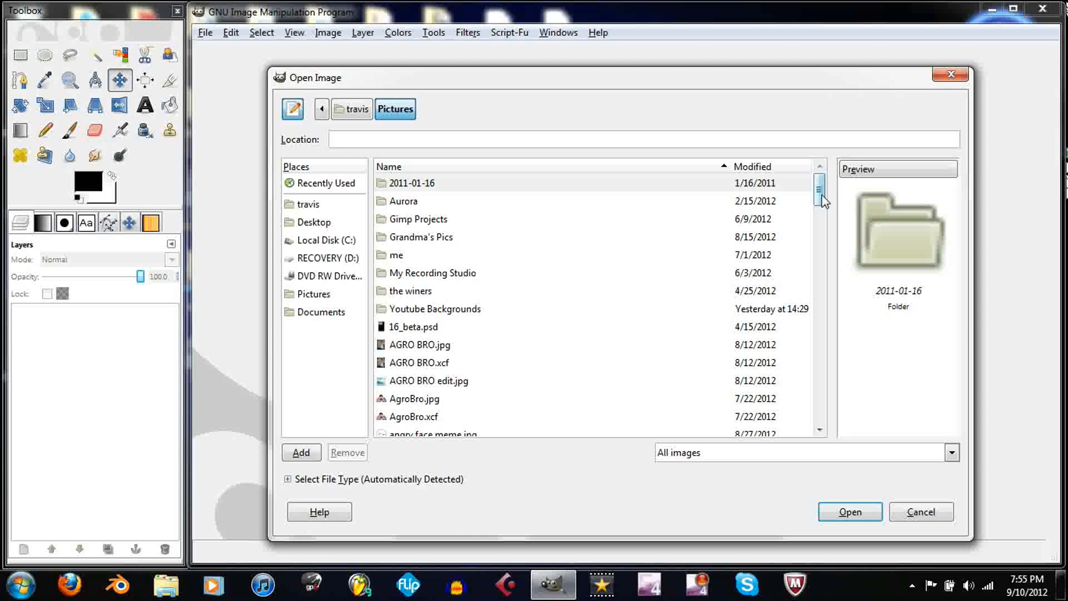
drag(822, 195, 821, 225)
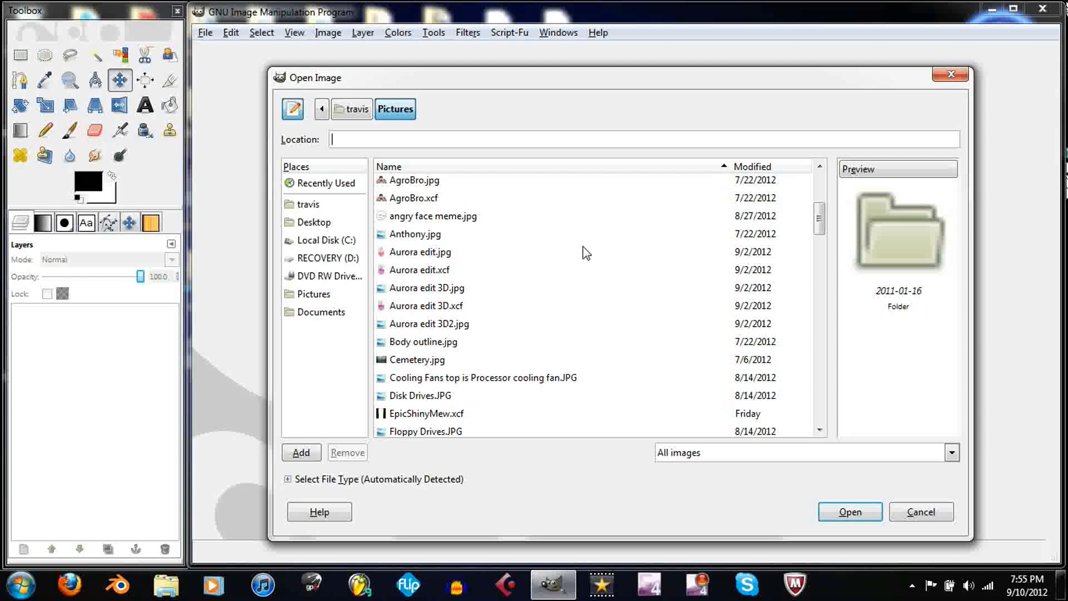
scroll(470, 286, up, 1)
scroll(445, 273, down, 6)
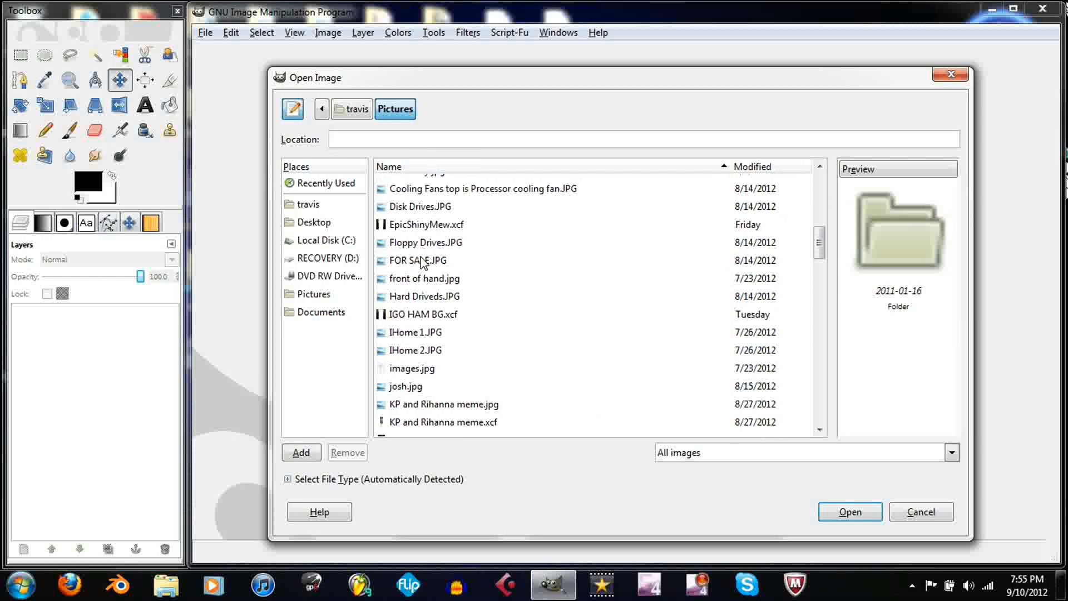
click(335, 224)
scroll(449, 262, down, 4)
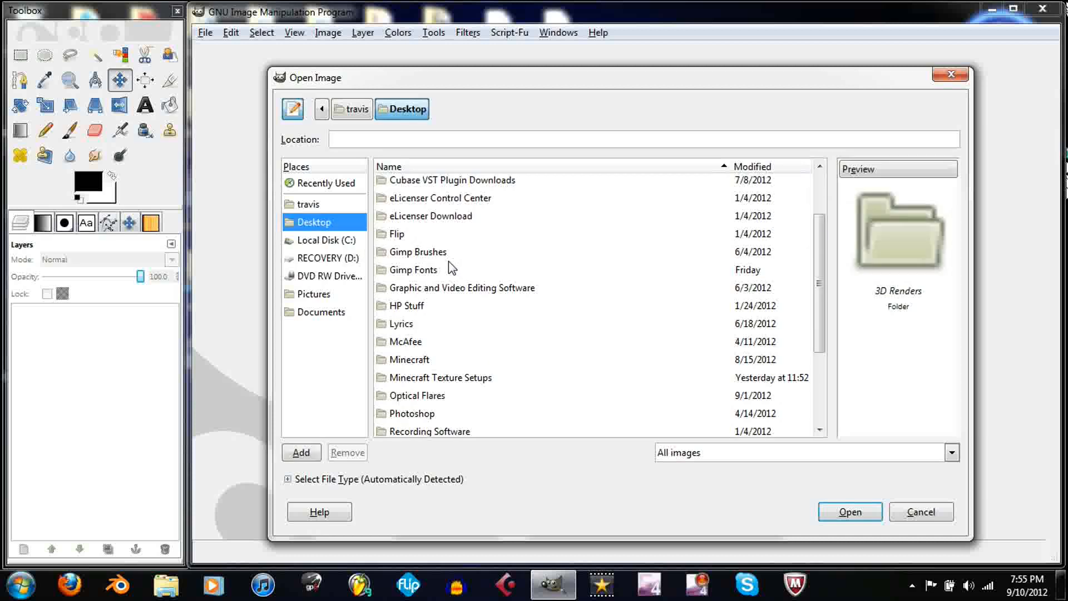
scroll(414, 333, up, 2)
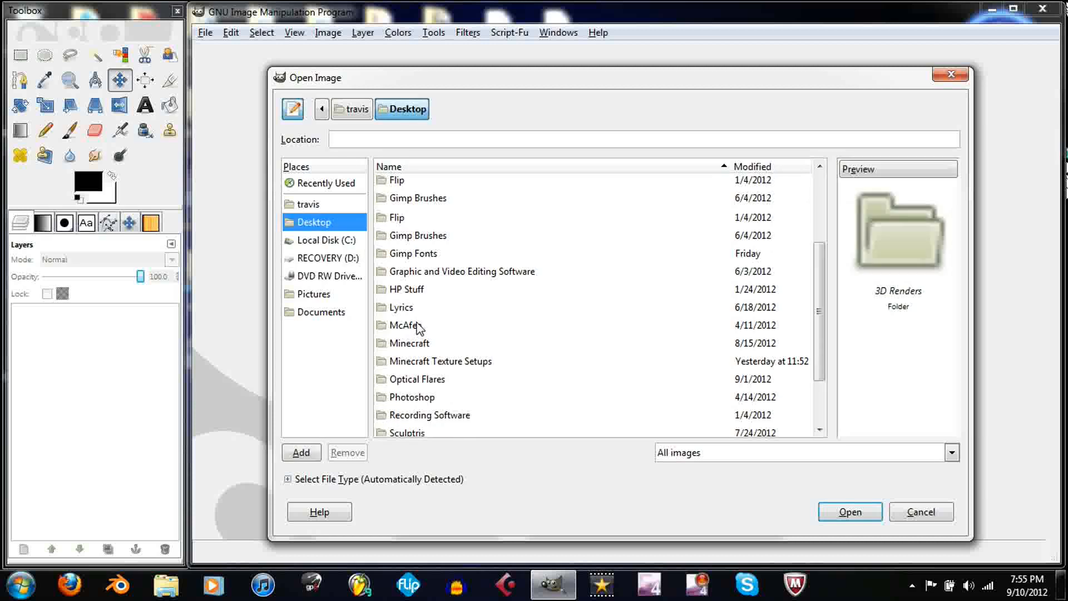
click(347, 243)
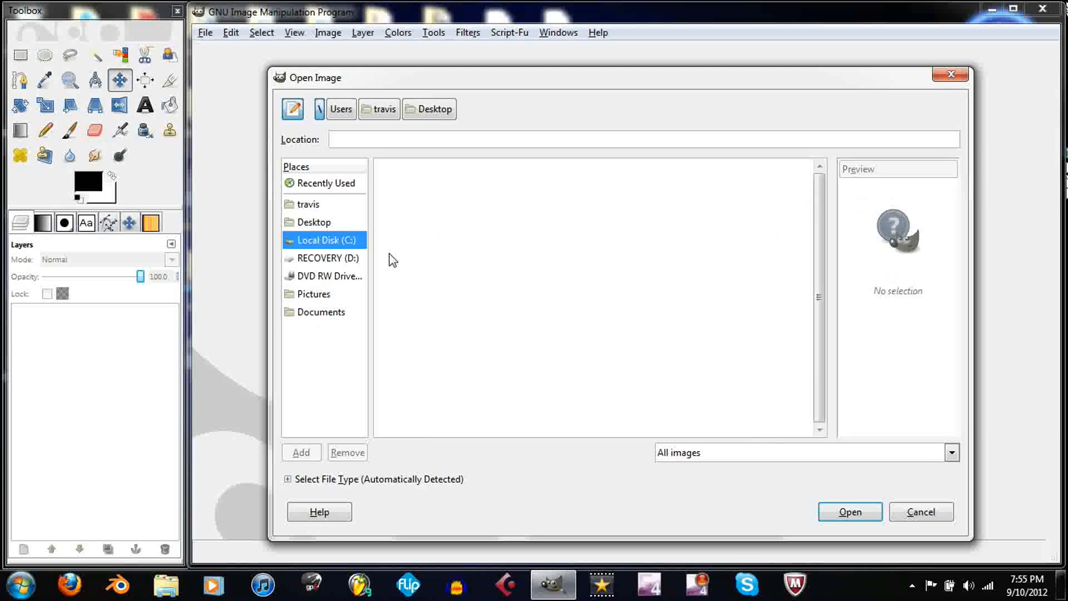
double_click(412, 310)
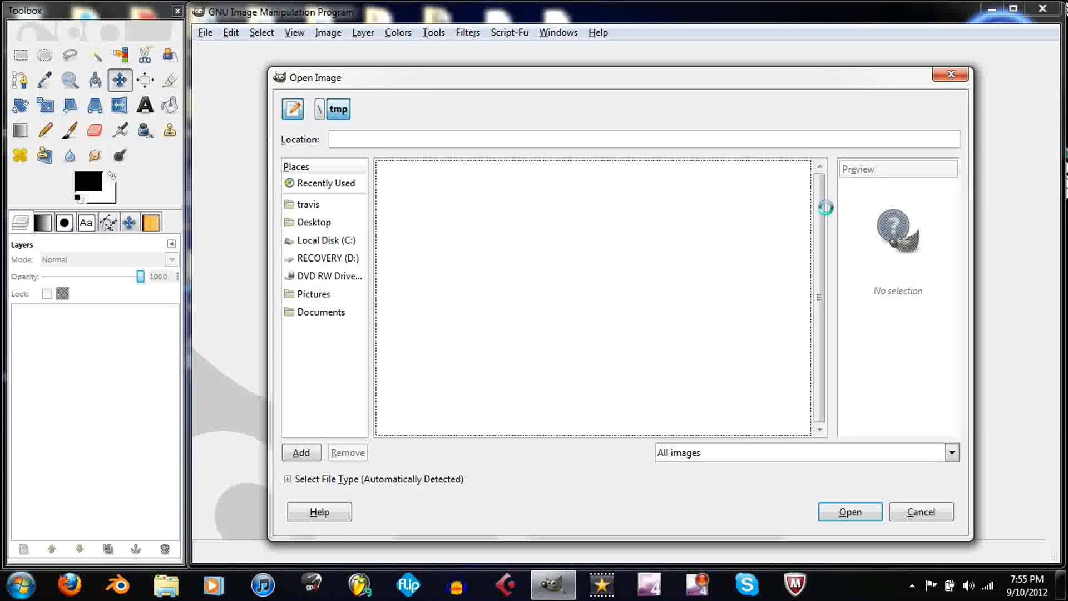
Step: Select the consecutive frames 0085.png through 0106.png in the tmp folder
drag(820, 181, 819, 225)
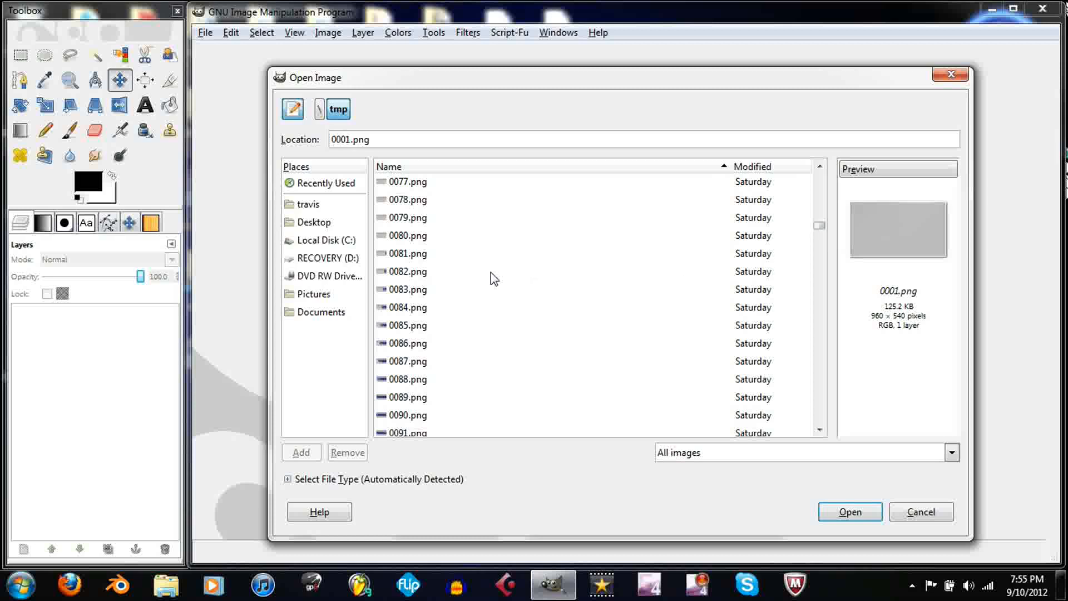
click(421, 327)
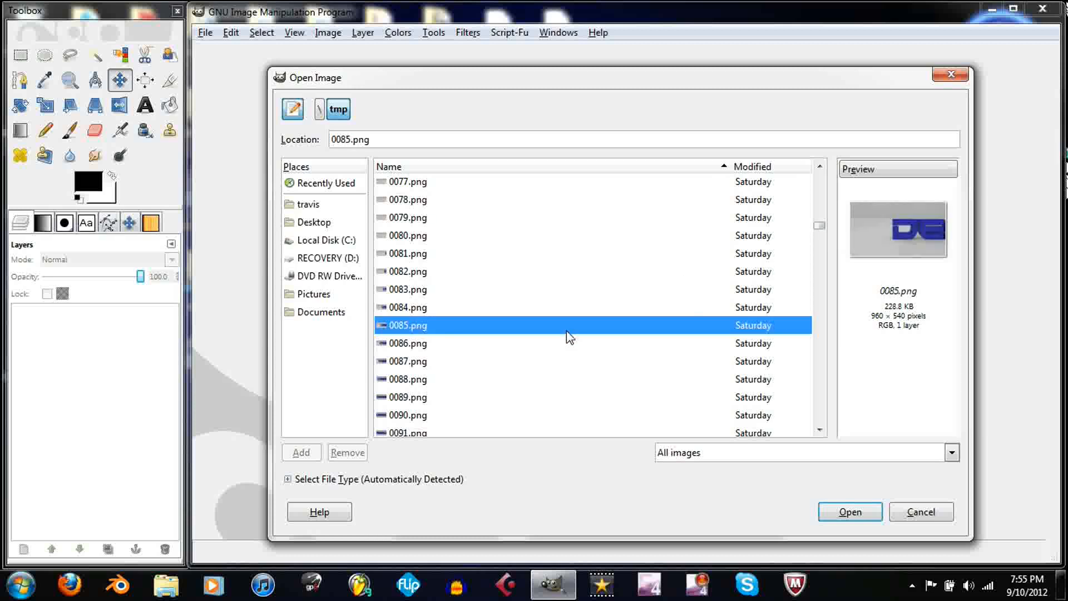
shift+click(537, 344)
shift+click(523, 363)
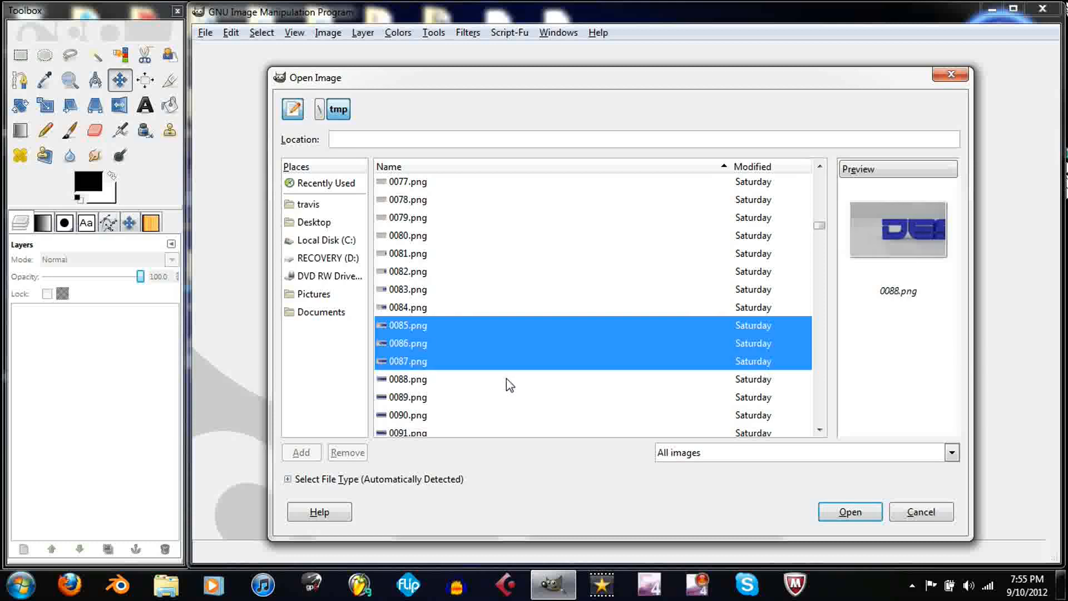
shift+click(506, 379)
shift+click(489, 396)
shift+click(470, 416)
shift+click(453, 433)
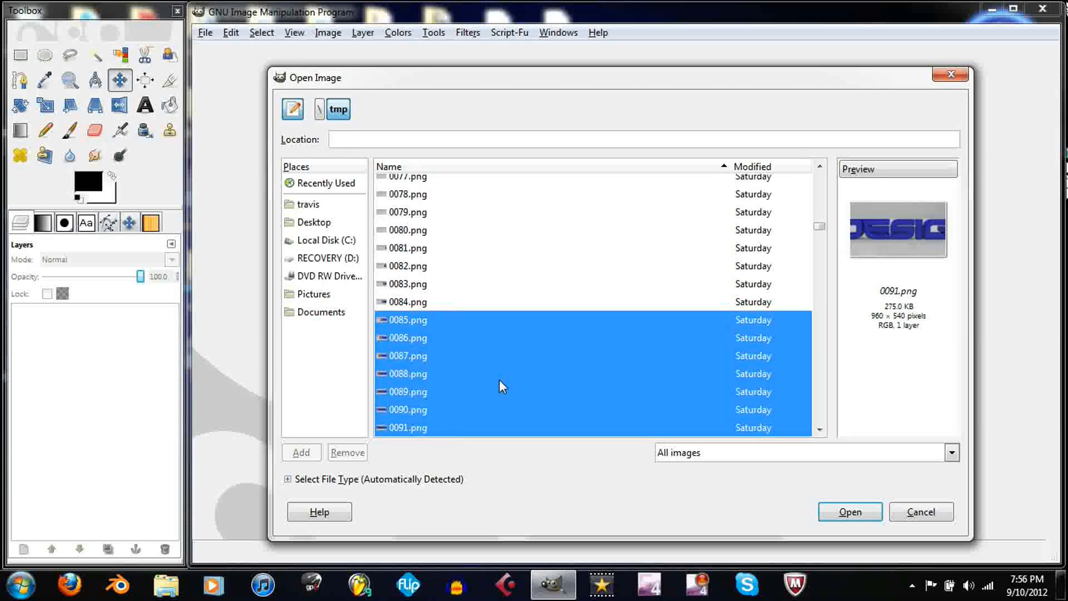
scroll(501, 384, down, 3)
shift+click(493, 334)
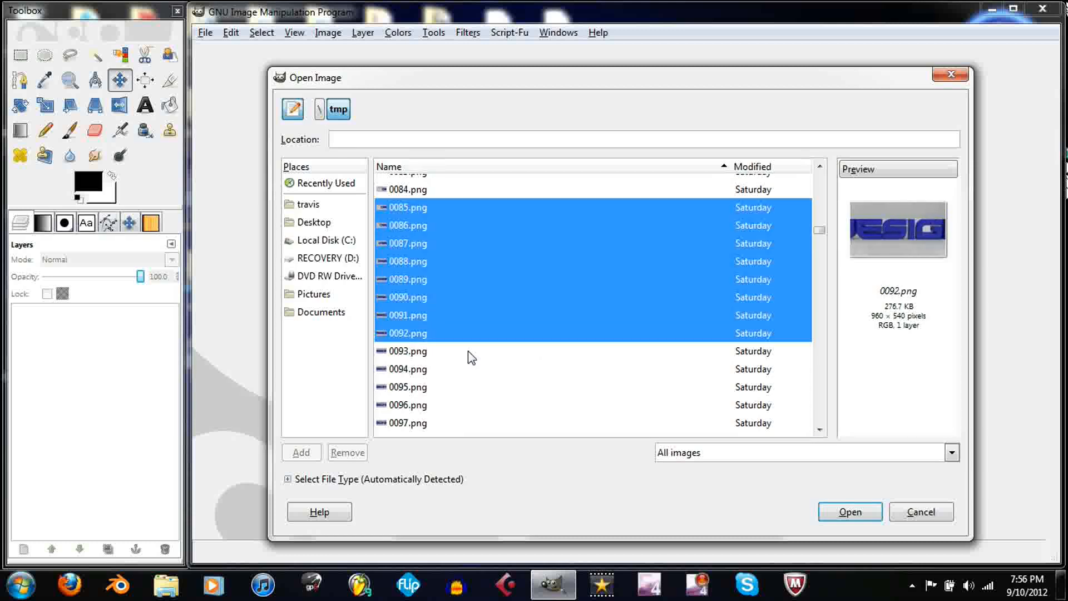
shift+click(468, 351)
shift+click(459, 368)
ctrl+click(455, 374)
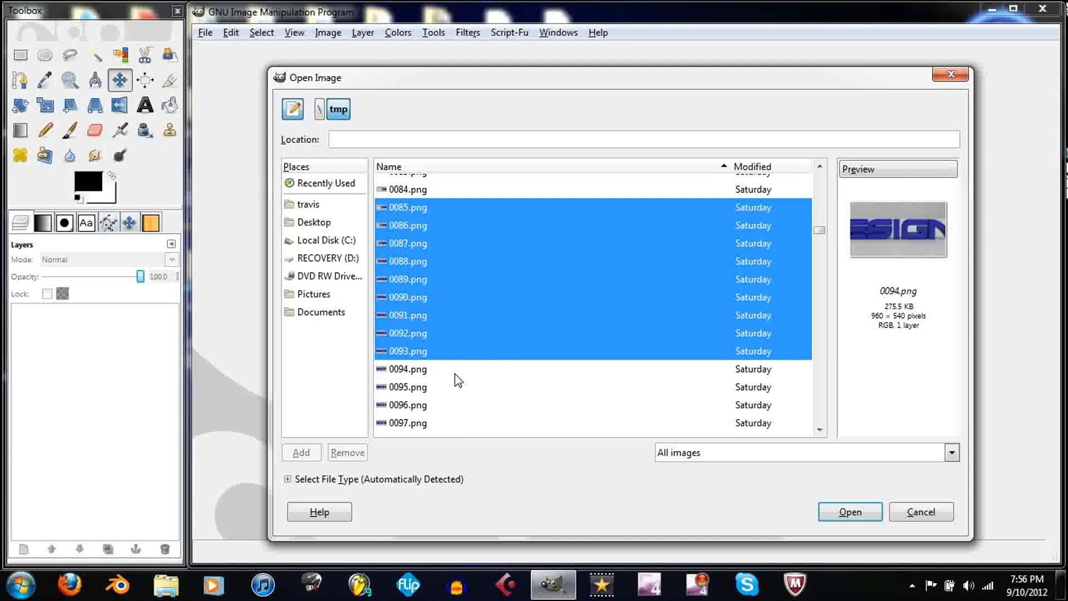
shift+click(448, 388)
shift+click(433, 407)
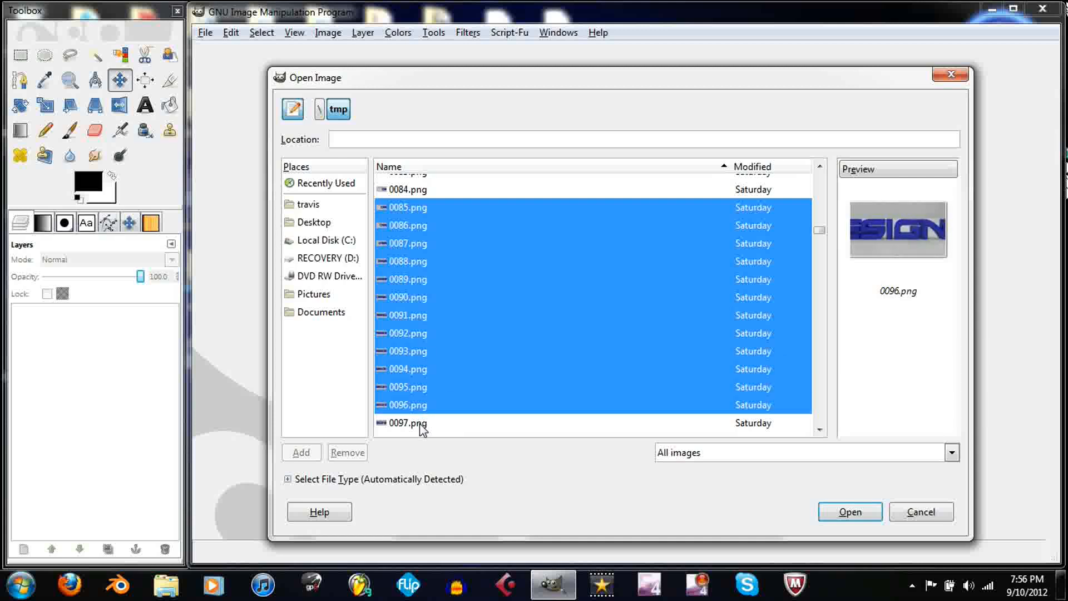
shift+click(426, 423)
scroll(485, 341, down, 3)
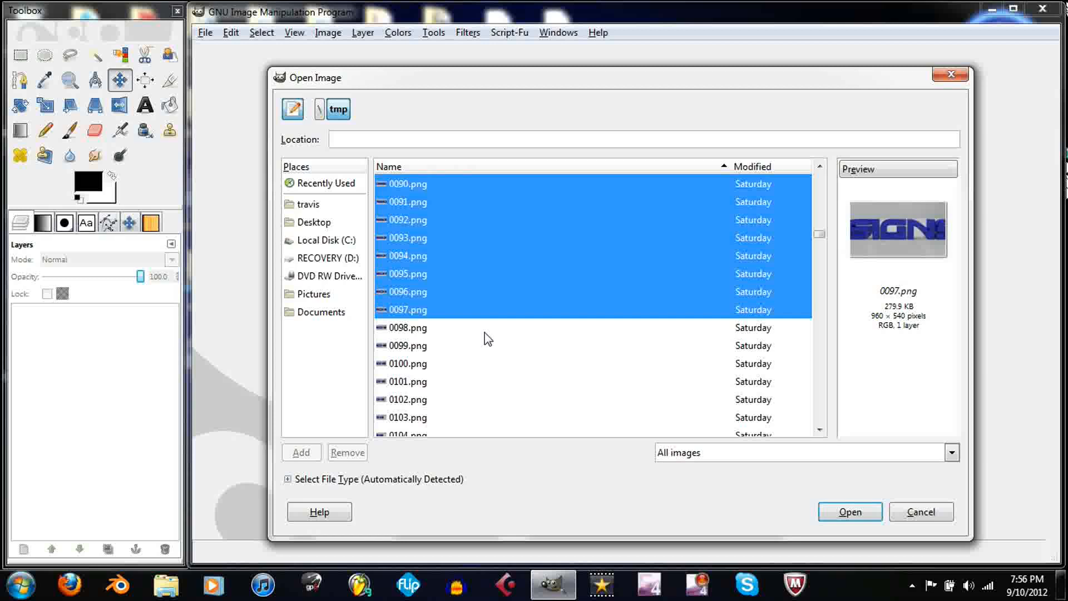
shift+click(484, 332)
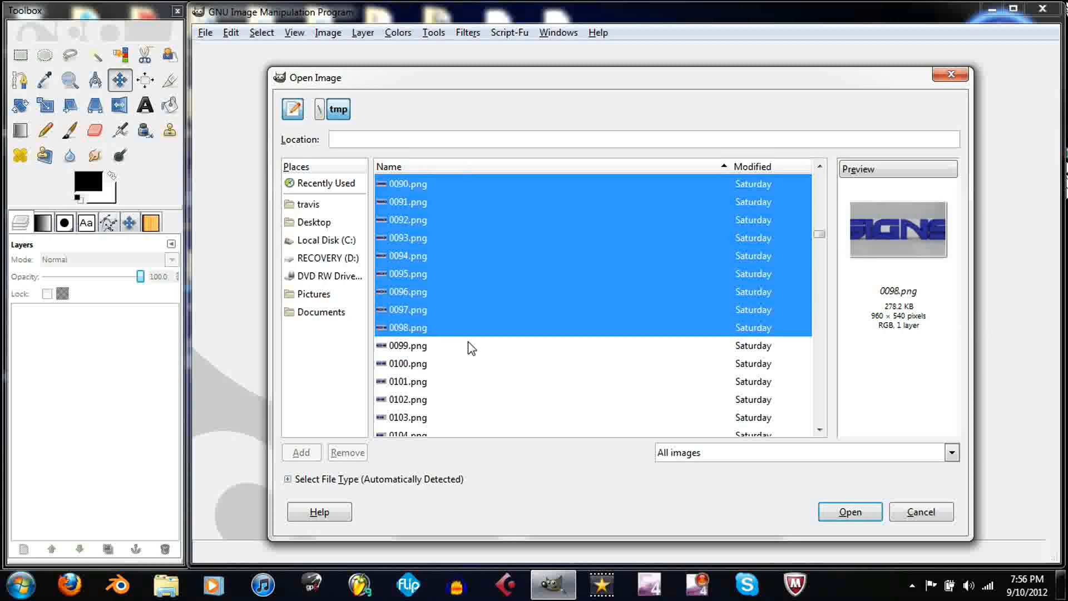
shift+click(472, 347)
shift+click(440, 364)
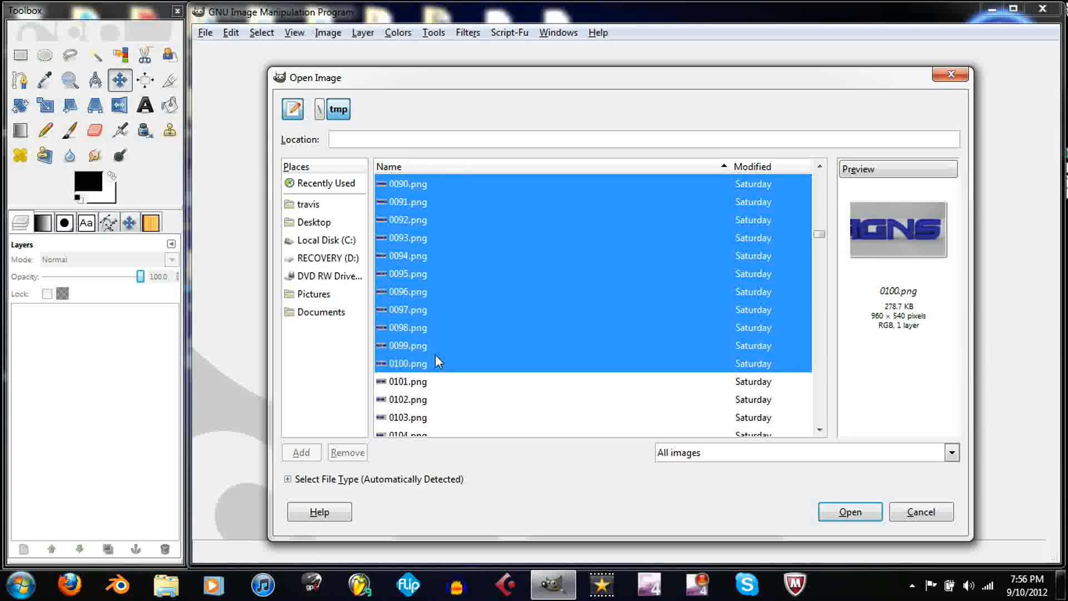
shift+click(418, 385)
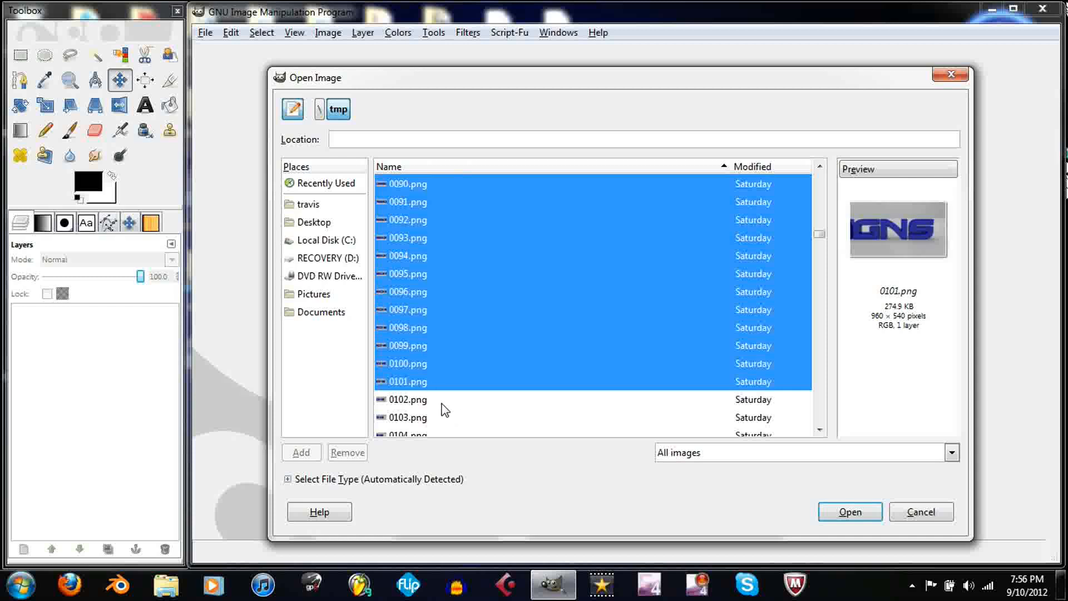
shift+click(435, 401)
shift+click(430, 422)
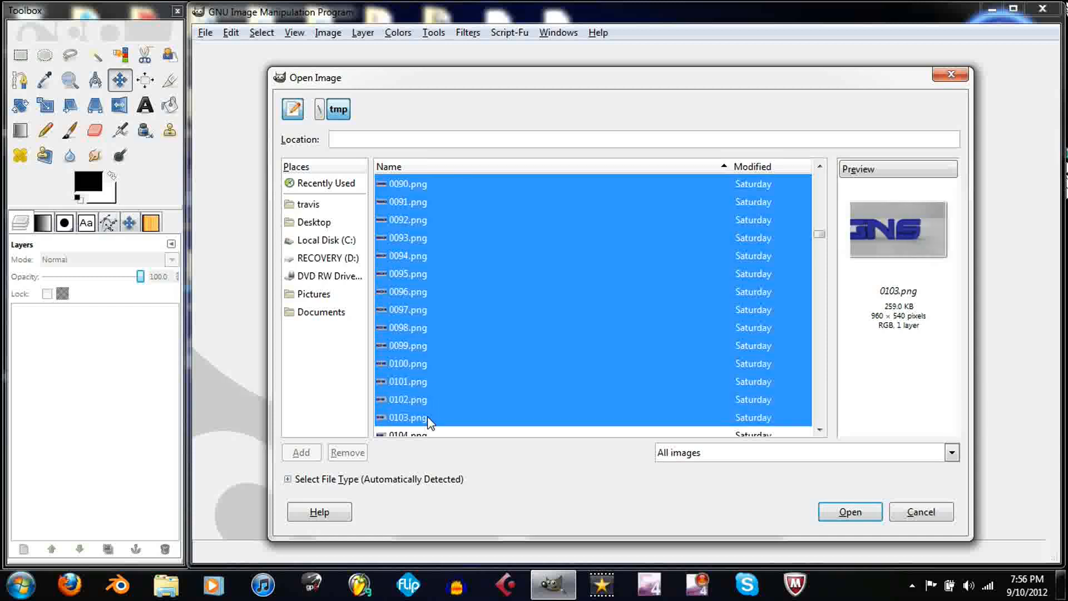
scroll(449, 401, down, 2)
shift+click(447, 363)
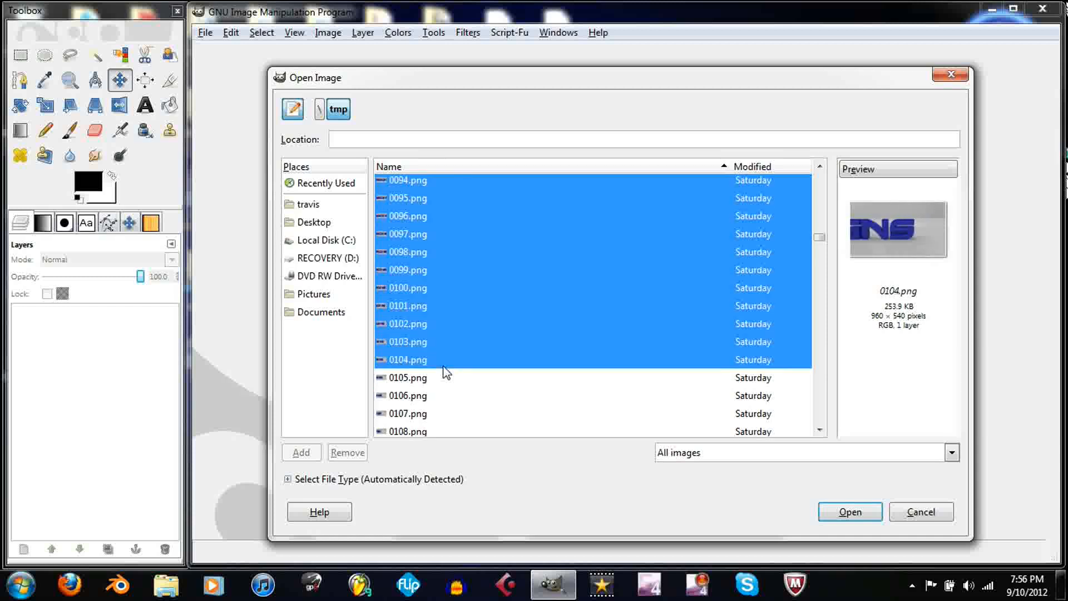
shift+click(438, 380)
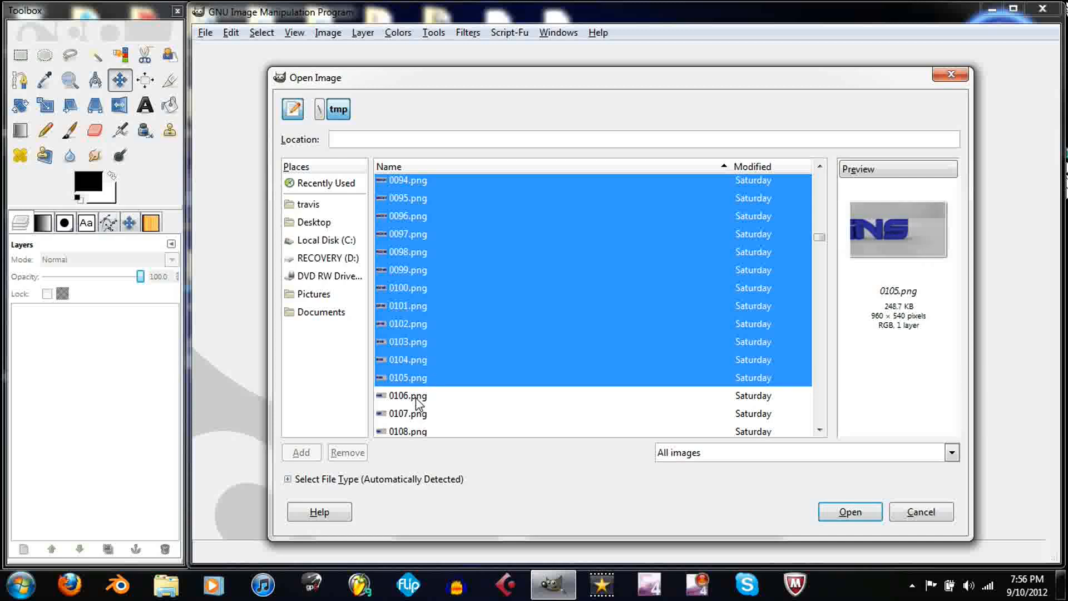
shift+click(417, 397)
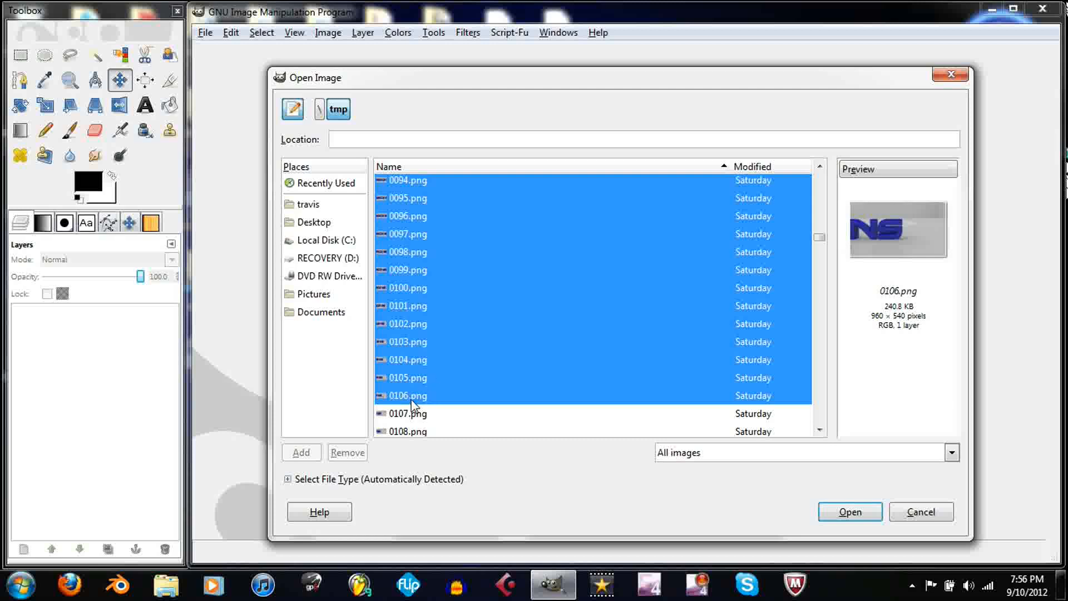
shift+click(410, 415)
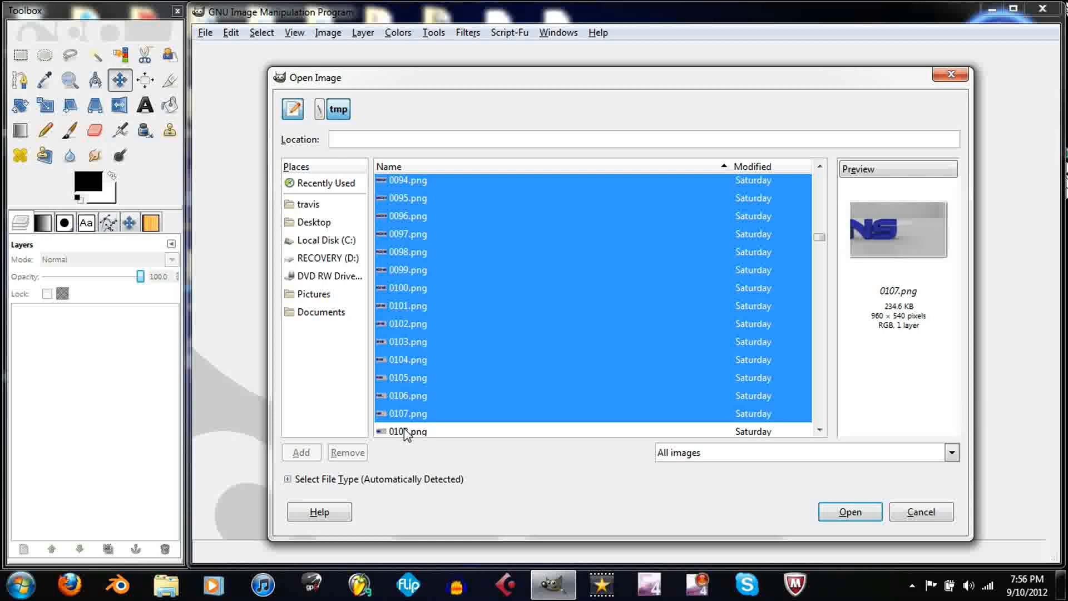
shift+click(404, 430)
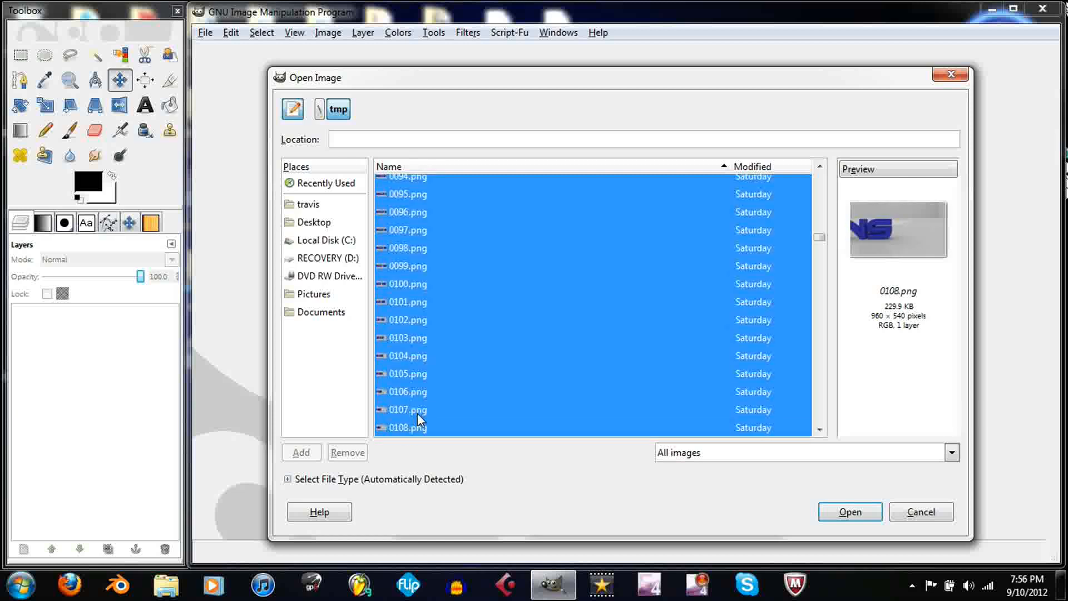
ctrl+click(417, 413)
ctrl+click(415, 428)
Step: Open the selected frames 0085.png through 0106.png as layers of one image
ctrl+double_click(425, 392)
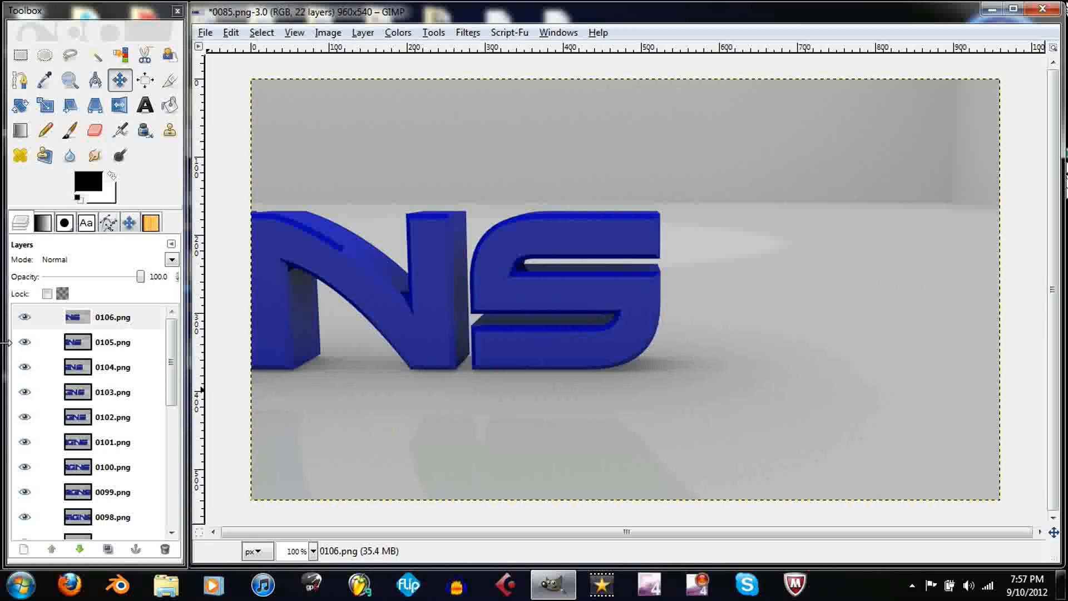
Step: Hide layers 0106.png down through 0086.png, leaving only the Background layer visible
click(24, 317)
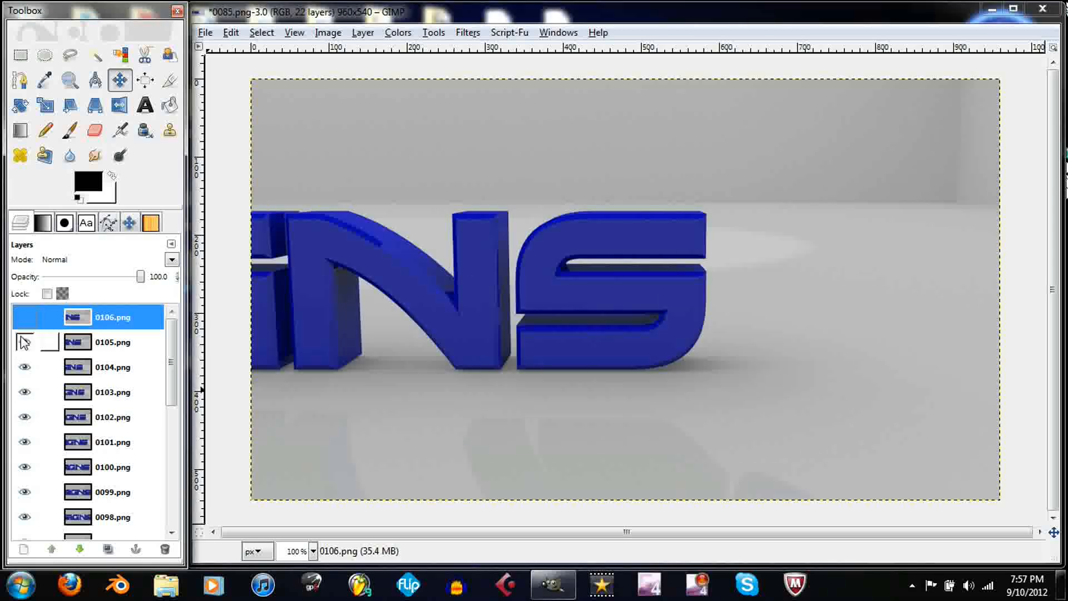
click(25, 343)
click(24, 367)
click(25, 392)
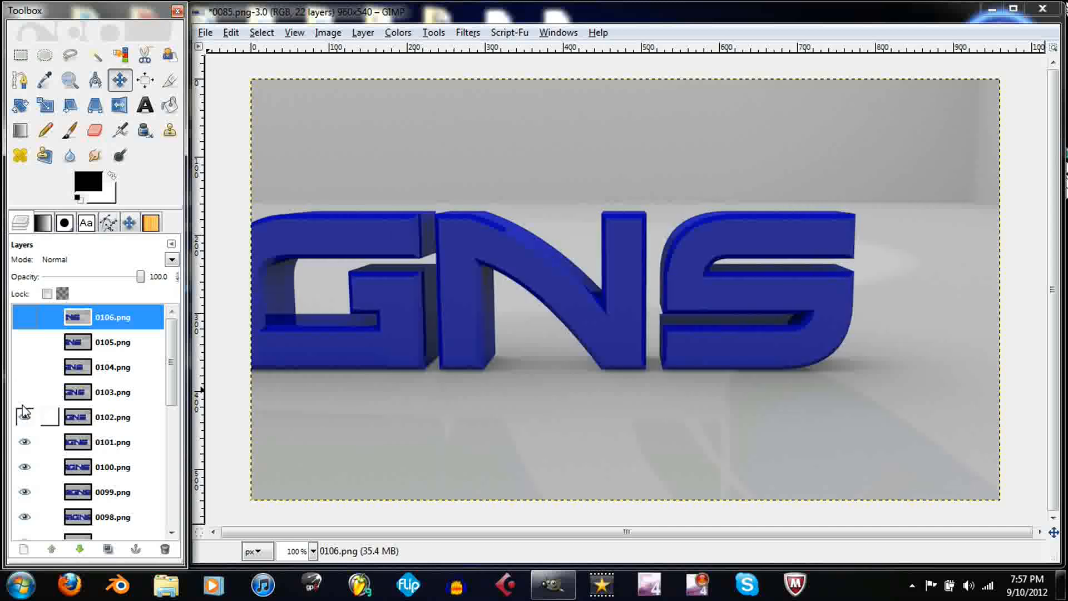
click(25, 417)
click(25, 442)
click(24, 467)
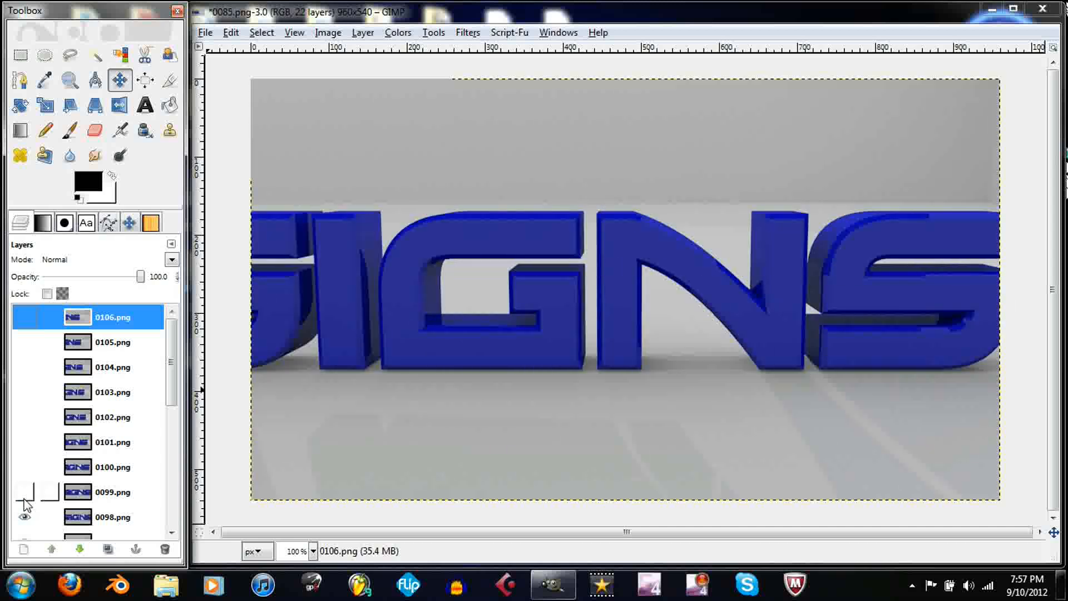
click(25, 492)
click(24, 517)
scroll(24, 515, down, 5)
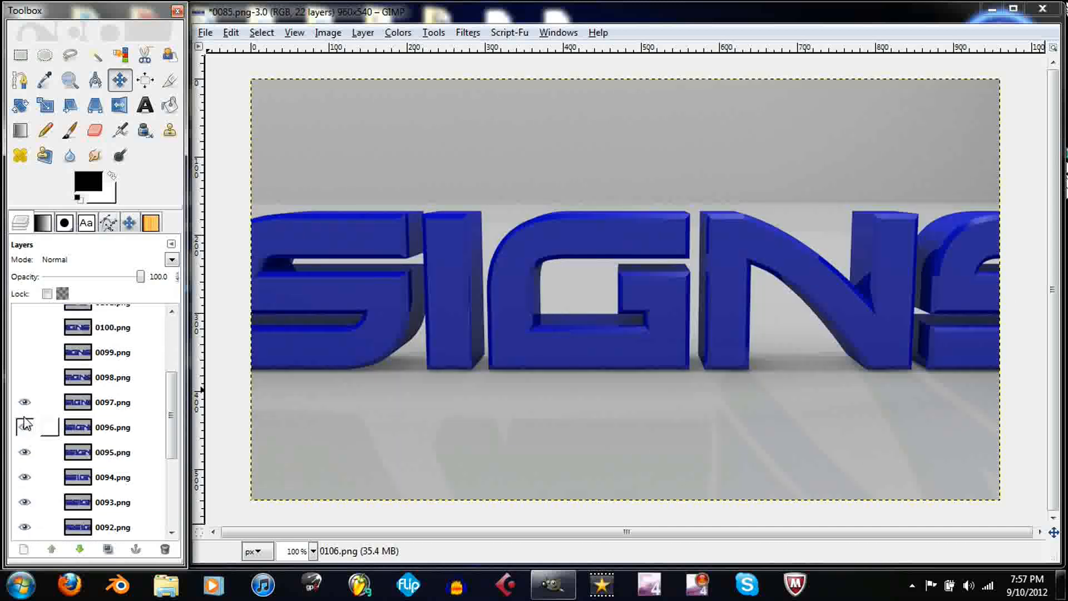
click(25, 403)
click(25, 427)
click(25, 452)
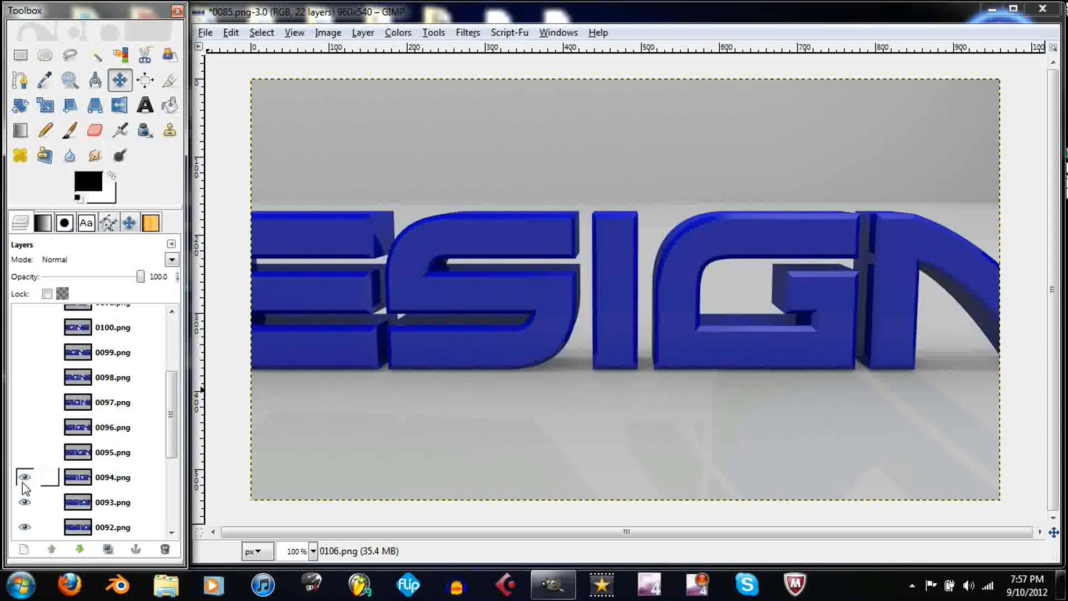
click(25, 477)
click(25, 502)
click(24, 527)
scroll(25, 501, down, 5)
click(25, 413)
click(24, 438)
click(24, 462)
click(24, 488)
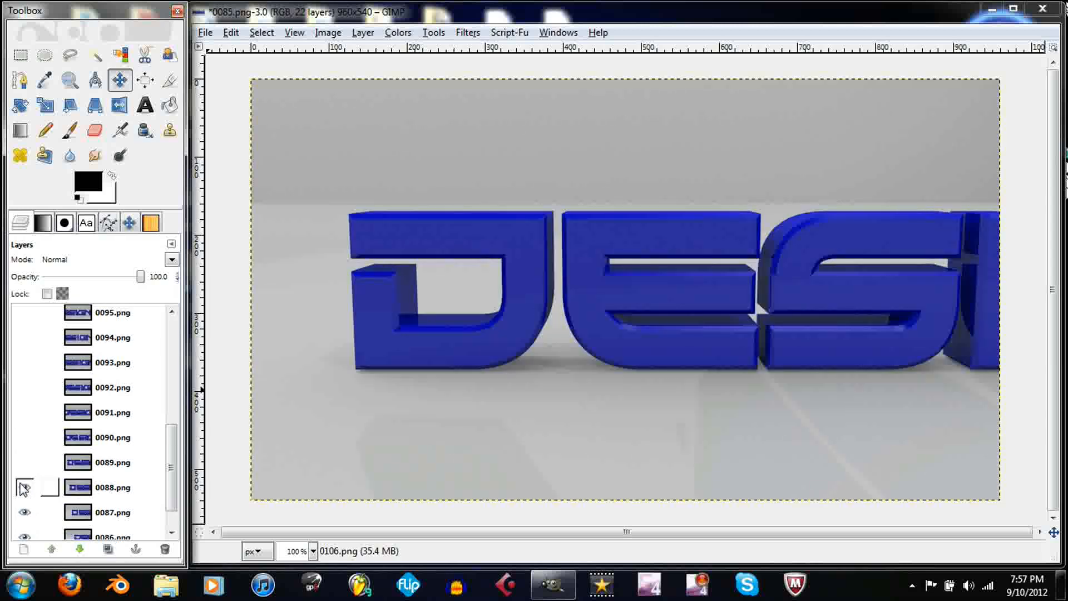
click(24, 512)
scroll(25, 509, down, 2)
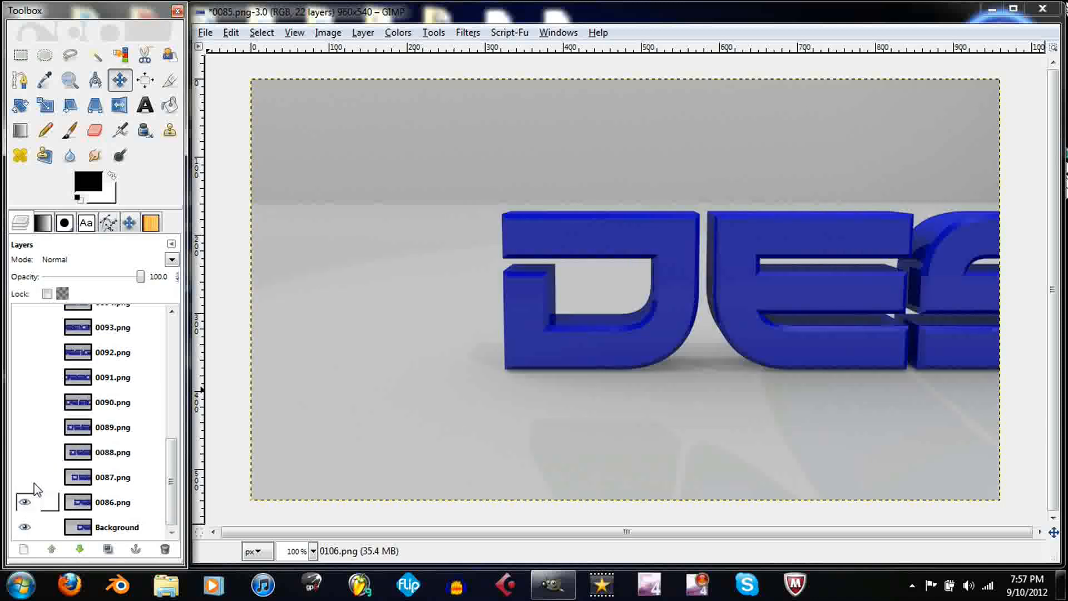
click(24, 503)
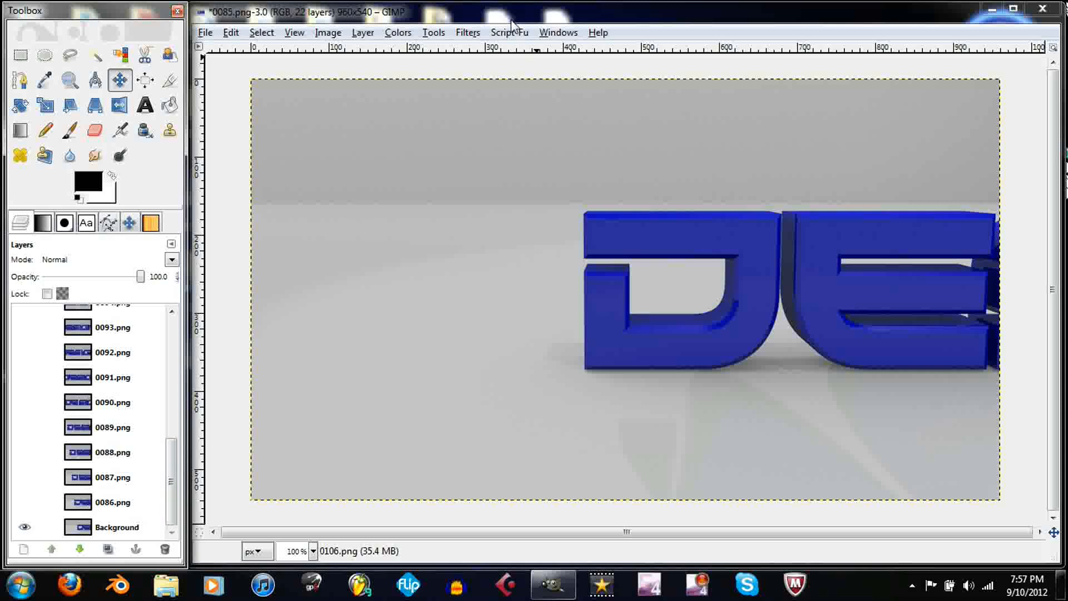
click(470, 35)
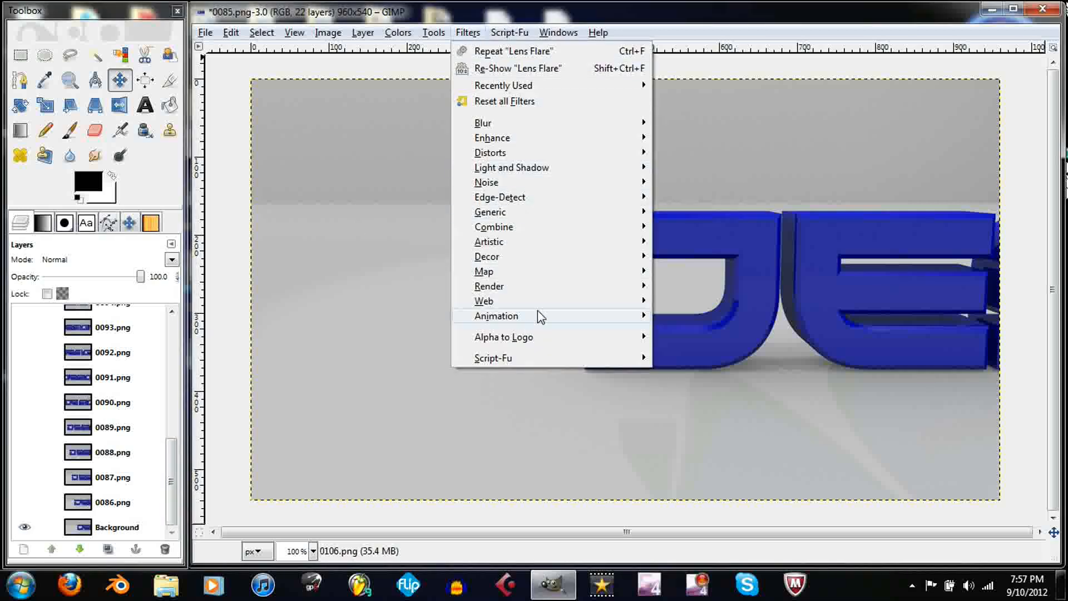
mouse_move(613, 169)
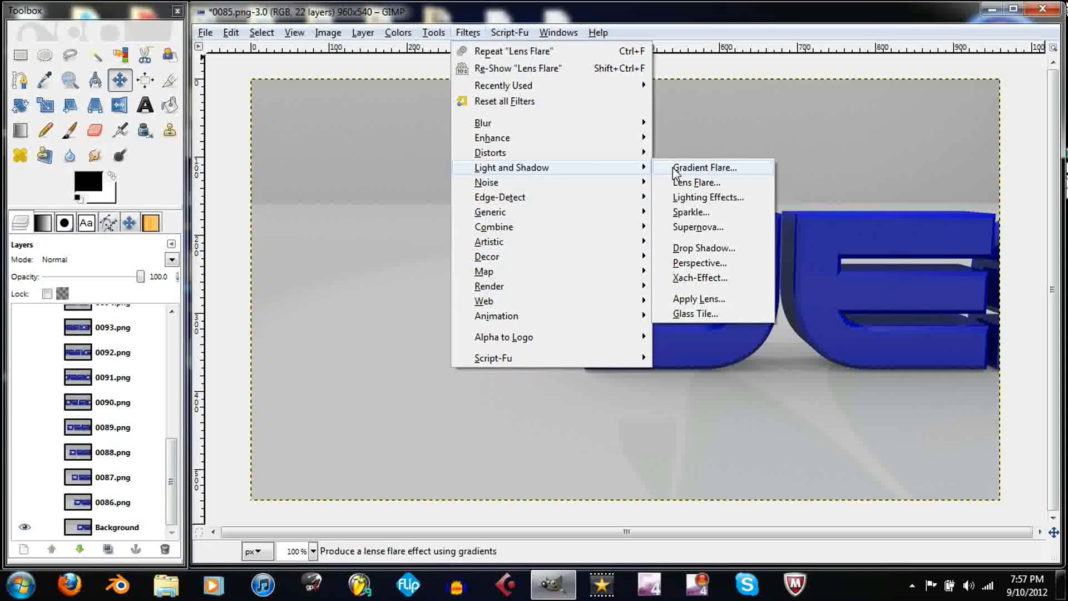
click(698, 228)
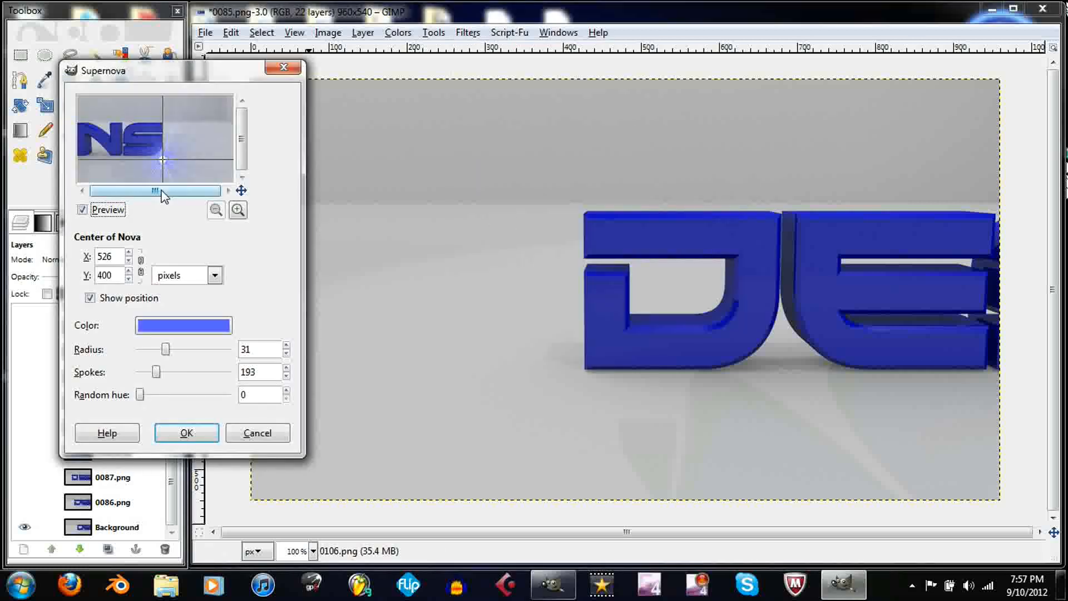
click(257, 433)
Step: Start the Supernova filter on the Background layer and centre it at X 439, Y 370 pixels, at the D's lower corner
click(108, 528)
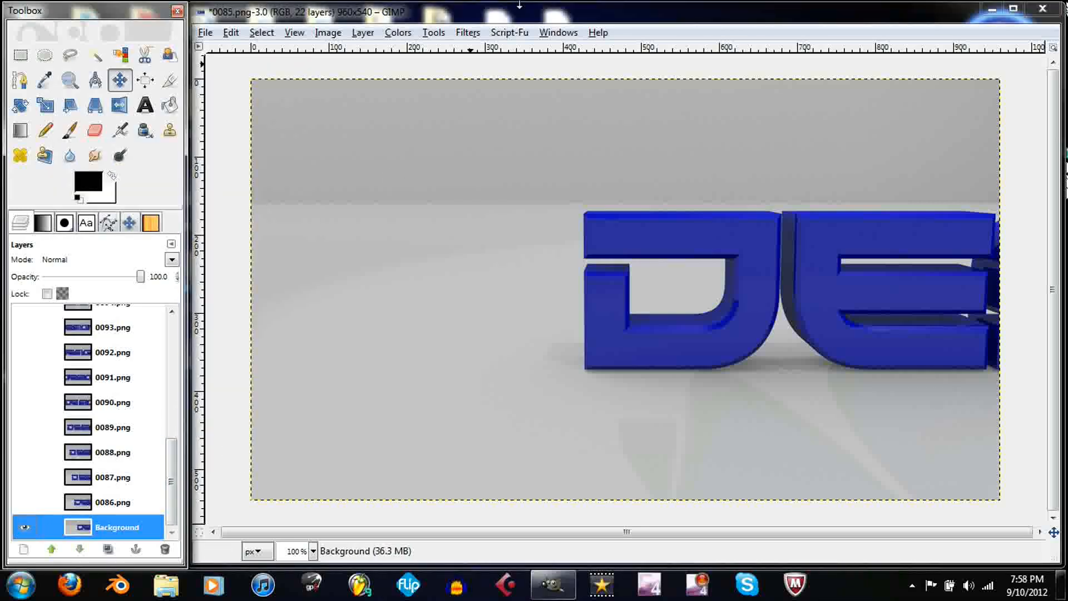
click(476, 35)
mouse_move(604, 167)
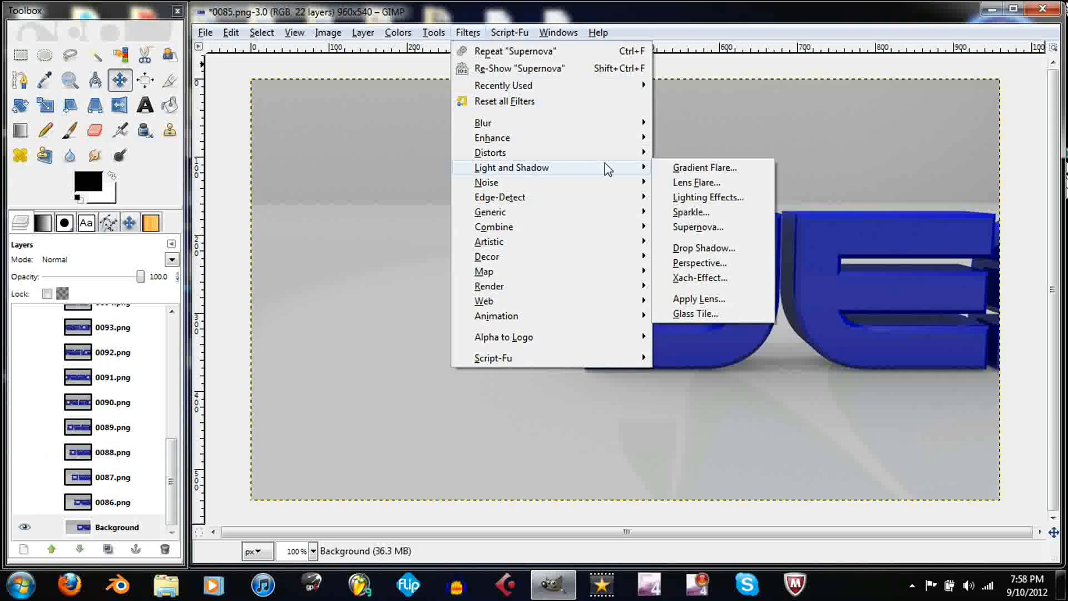
click(696, 228)
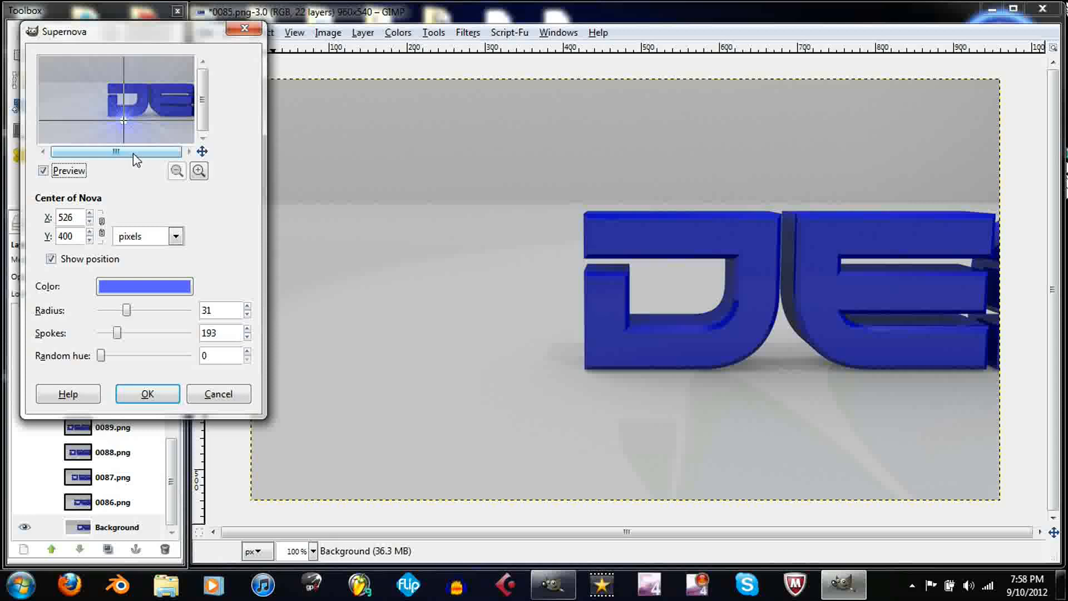
click(109, 116)
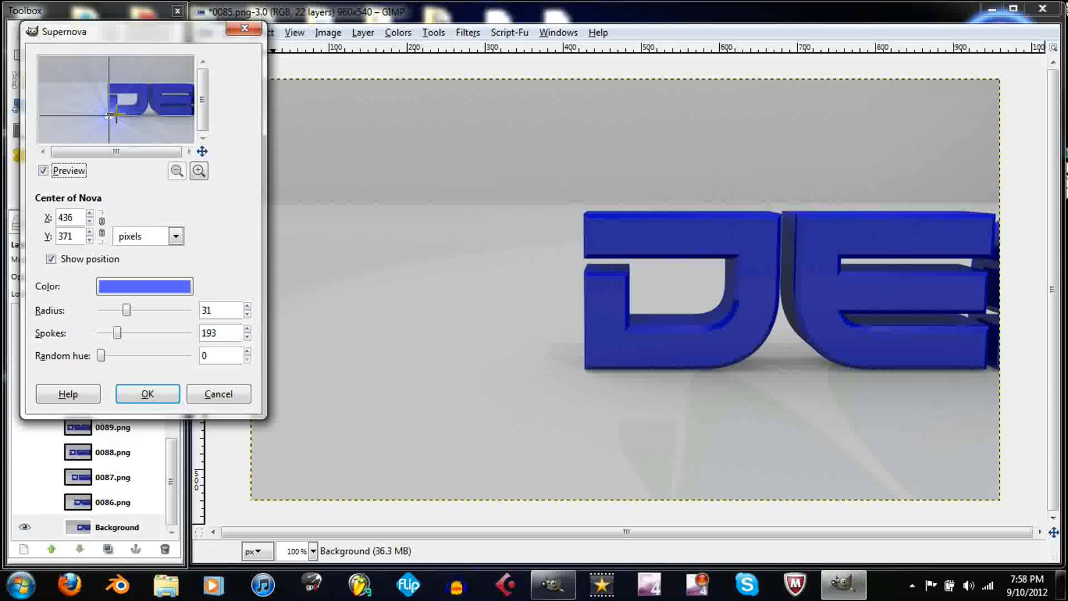
click(90, 214)
click(90, 215)
click(90, 241)
Step: Set the nova's radius to 25 and its spokes to 211, and apply it to the Background layer
drag(128, 314, 127, 315)
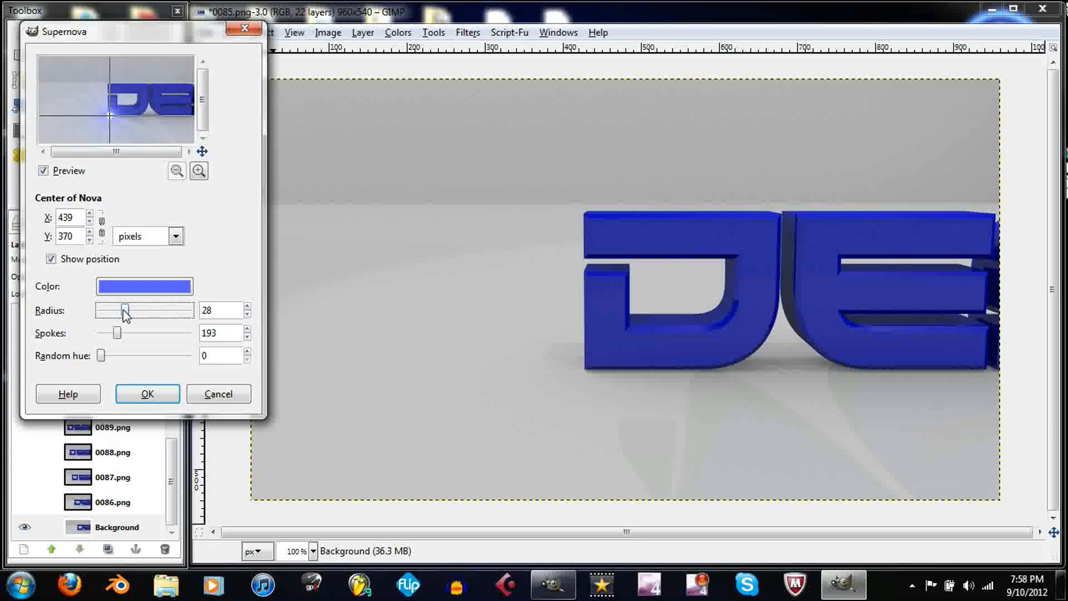
drag(122, 315, 123, 316)
click(119, 332)
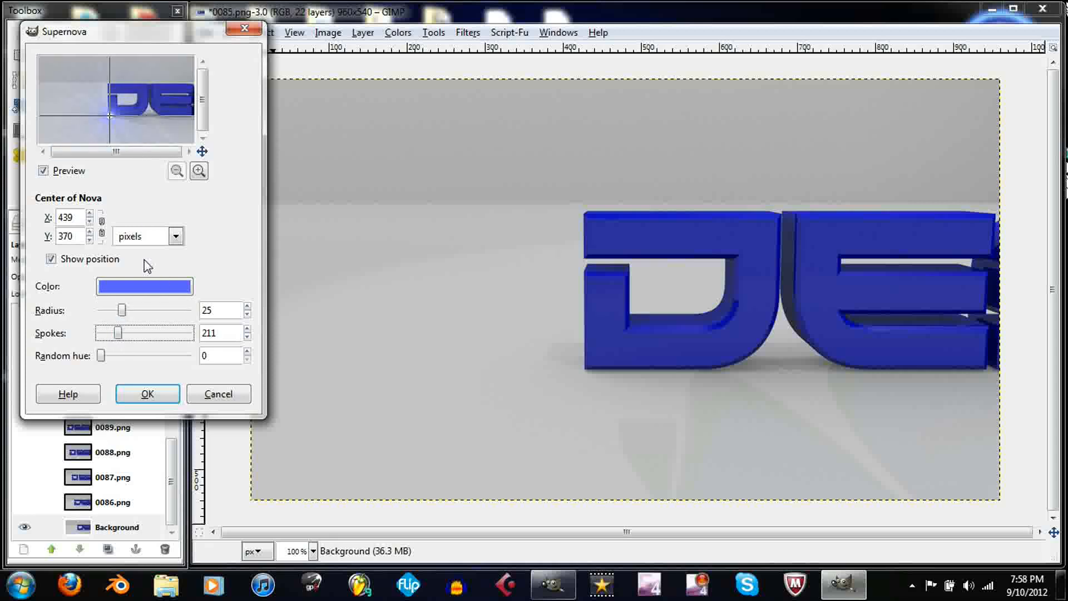
click(148, 394)
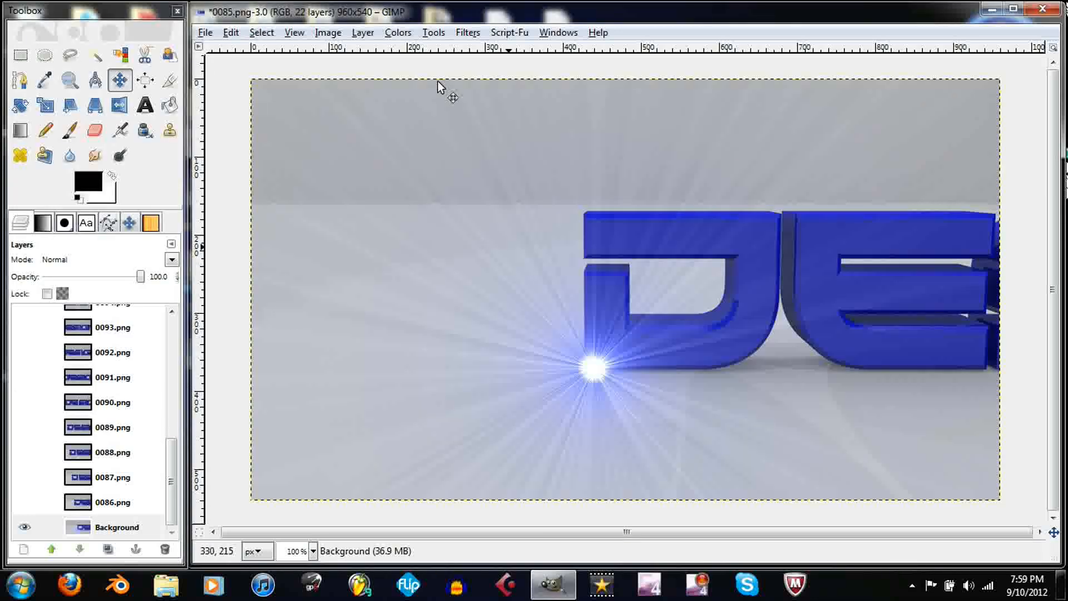
Step: Start the Lens Flare filter on the Background layer and centre it over the nova with Y at 370 pixels
click(469, 34)
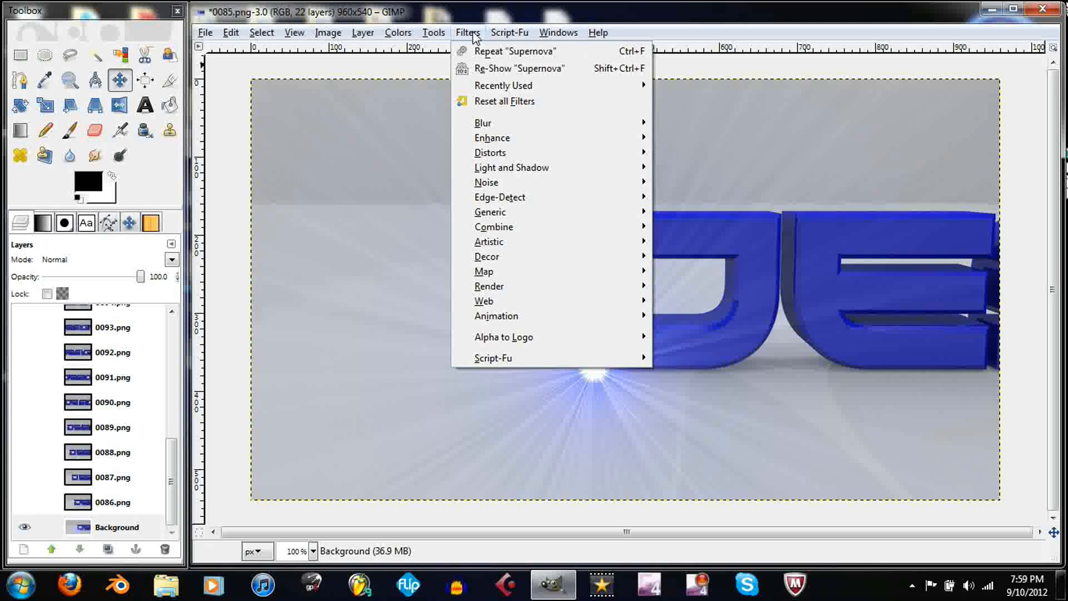
mouse_move(548, 168)
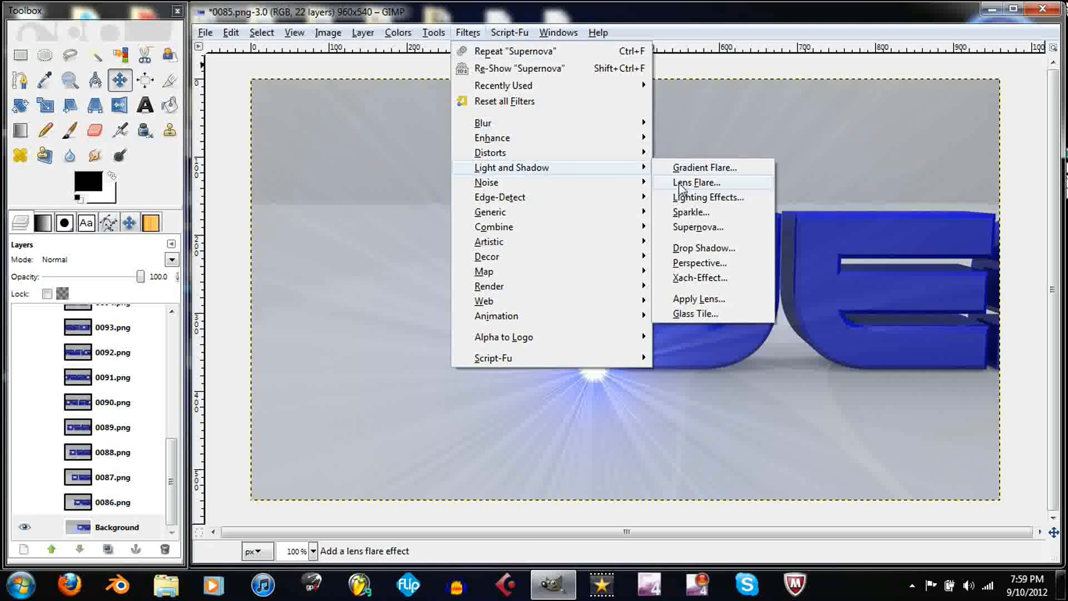
click(696, 183)
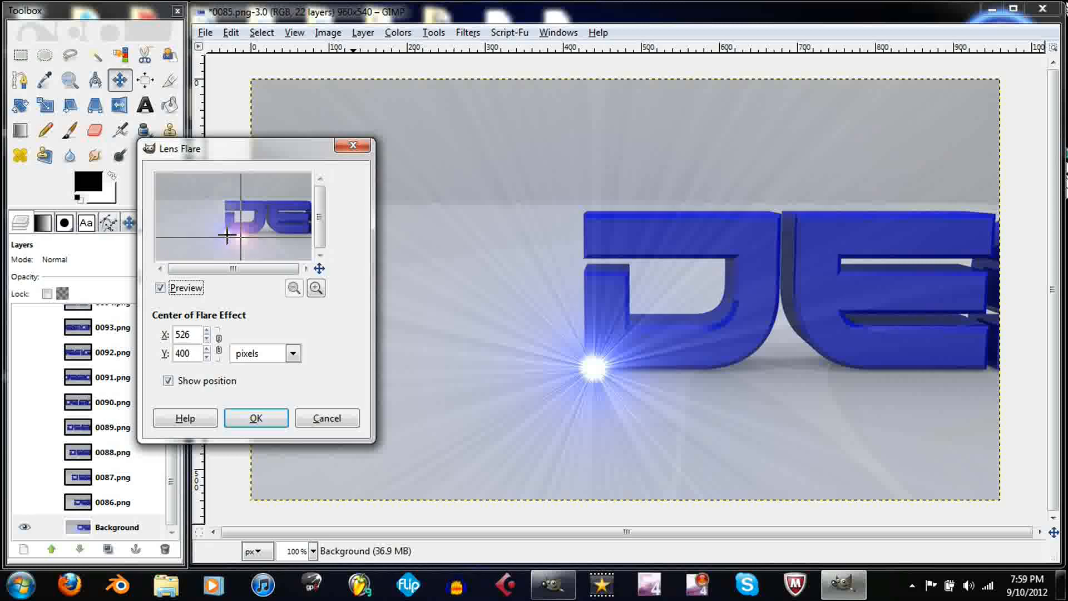
click(227, 234)
click(208, 357)
click(206, 357)
click(206, 357)
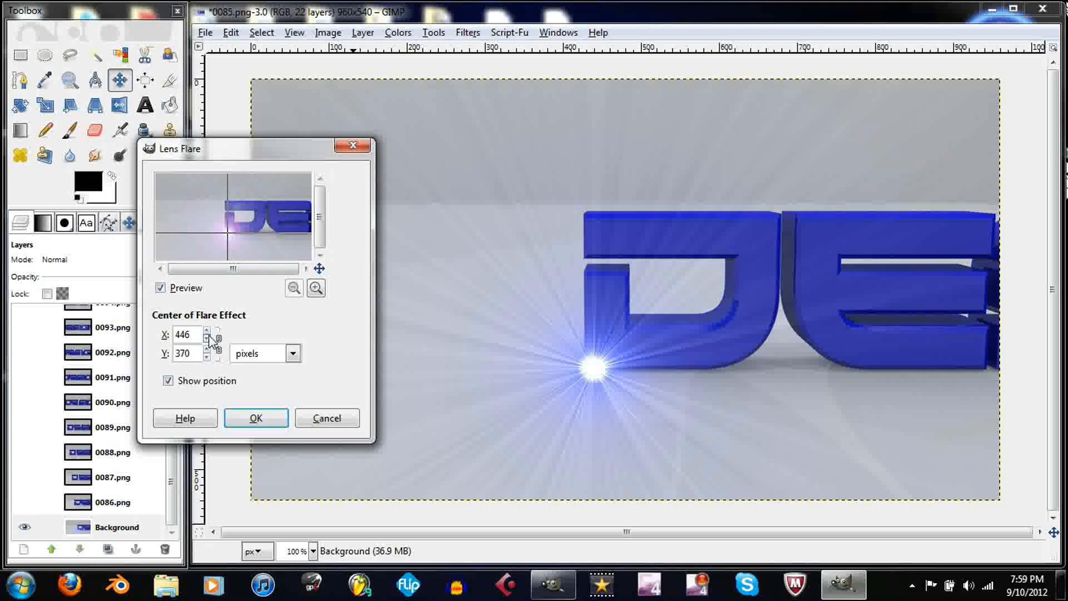
Step: Set the flare centre's X position to 441 pixels and apply the lens flare
click(206, 338)
click(207, 338)
click(207, 338)
click(206, 338)
click(206, 331)
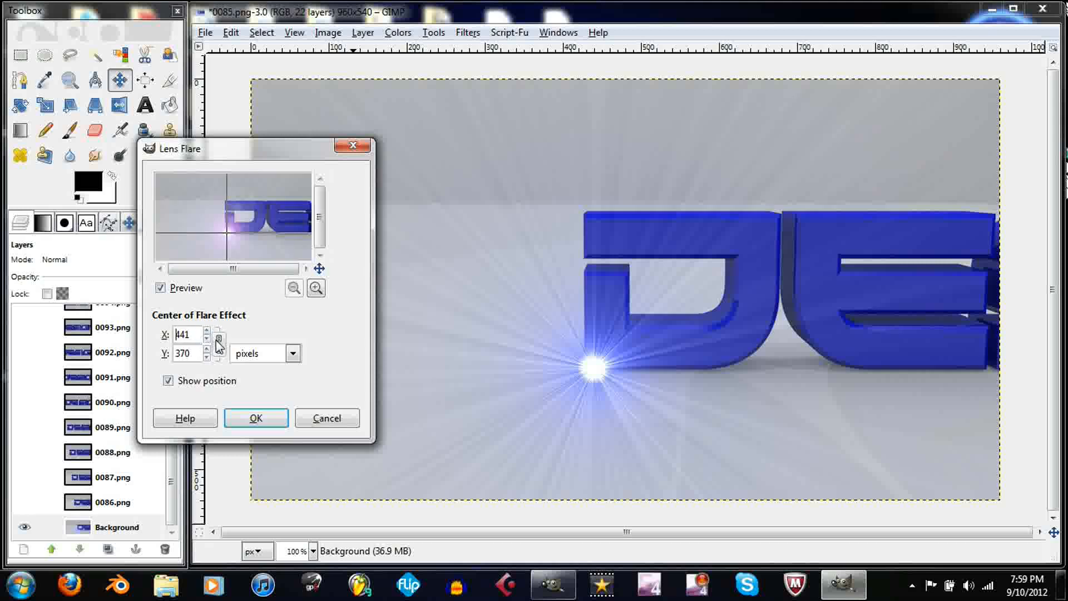
click(256, 420)
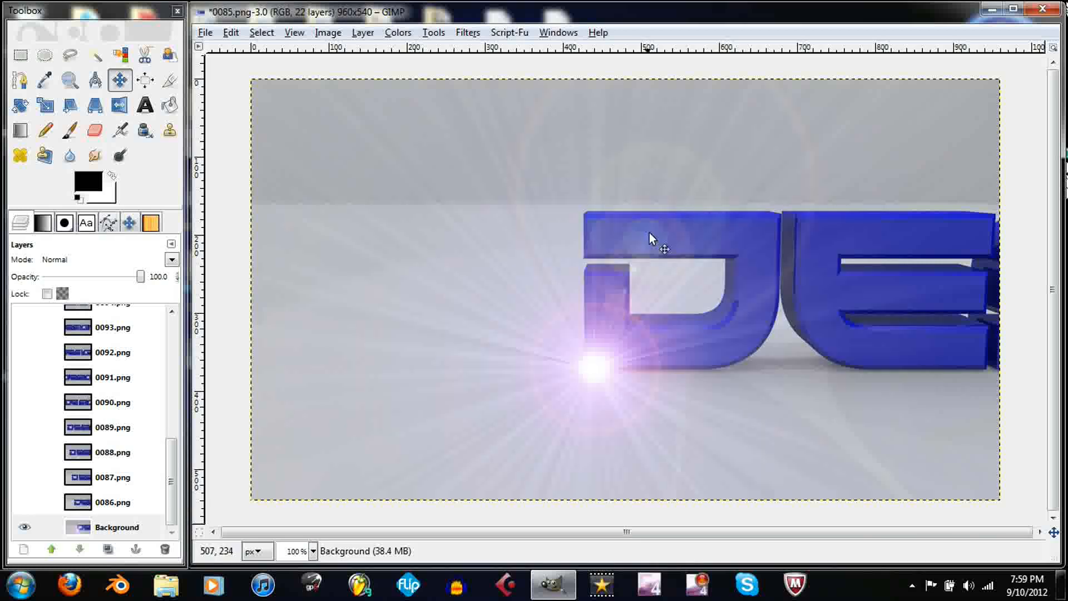
Step: Hide the Background layer, then show the 0086.png layer and make it active
click(24, 527)
click(24, 502)
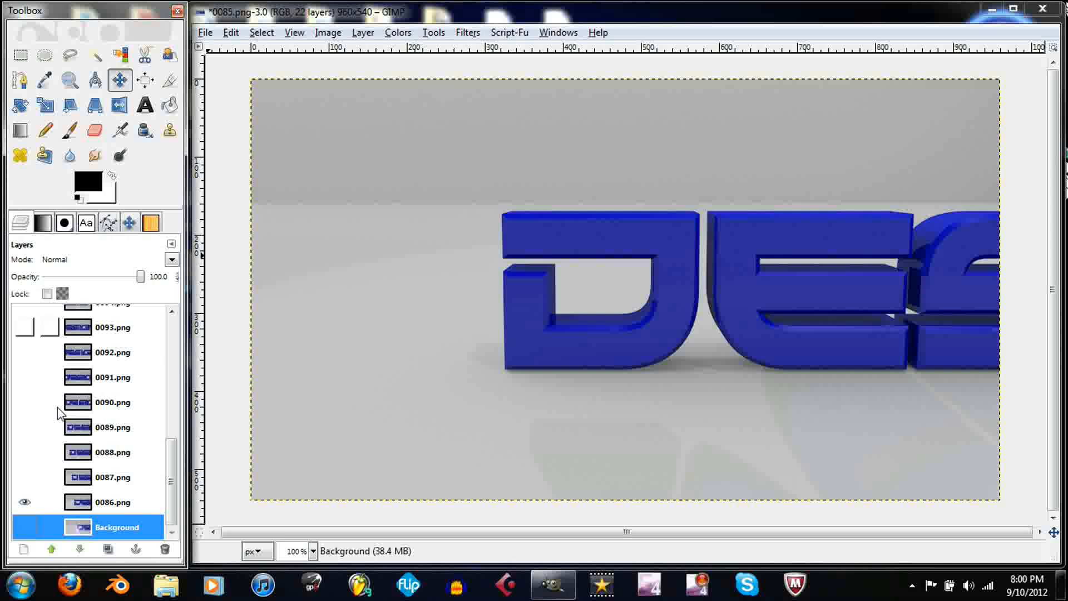
click(135, 504)
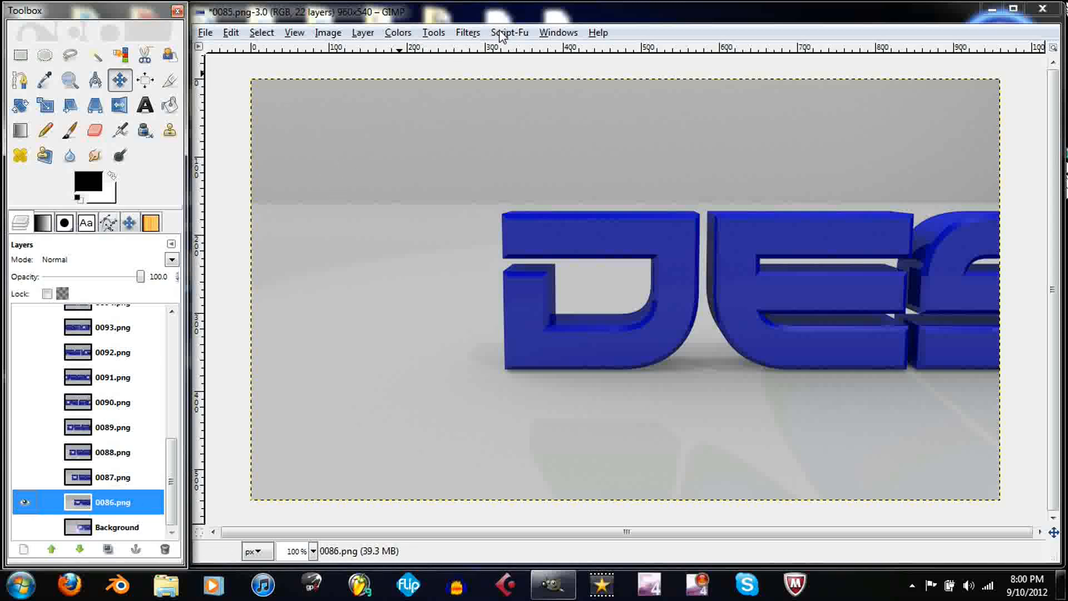
Step: Start the Supernova filter on layer 0086.png and move its centre to X 445 pixels, keeping Y at 370
click(467, 35)
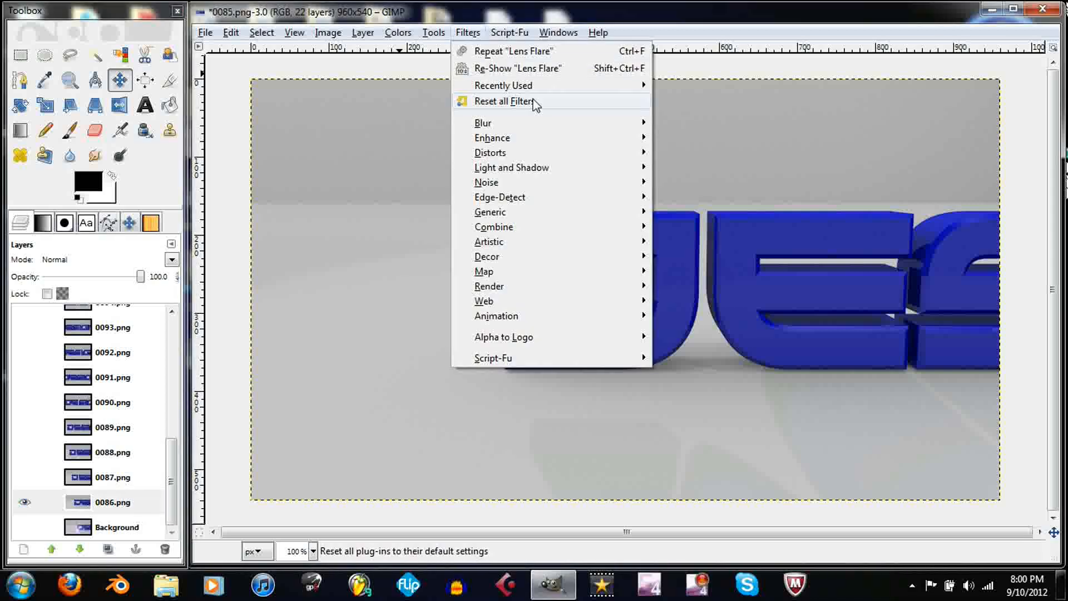
mouse_move(640, 167)
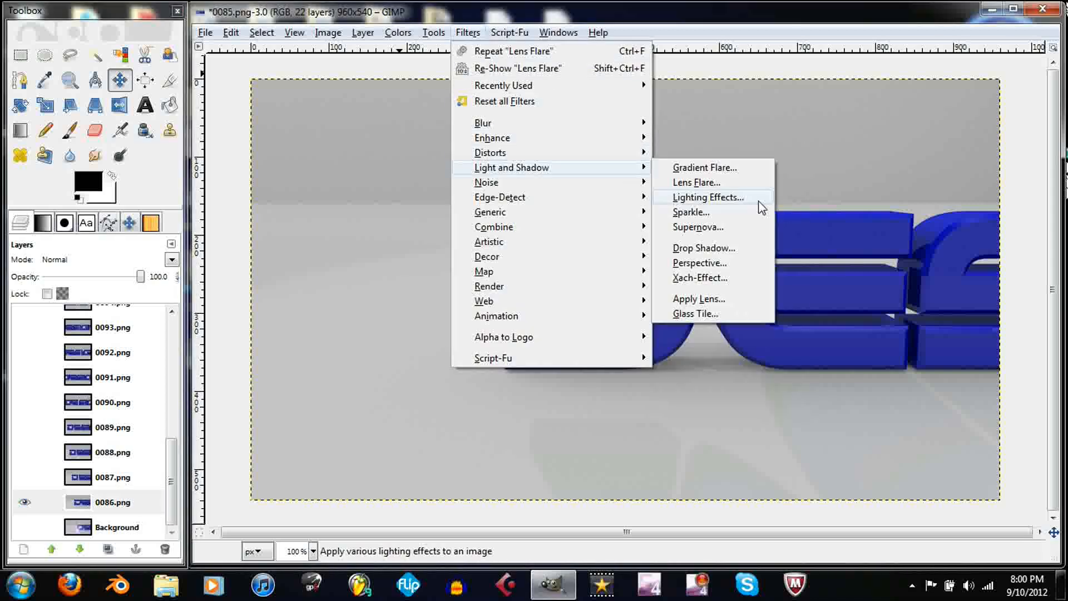
click(698, 227)
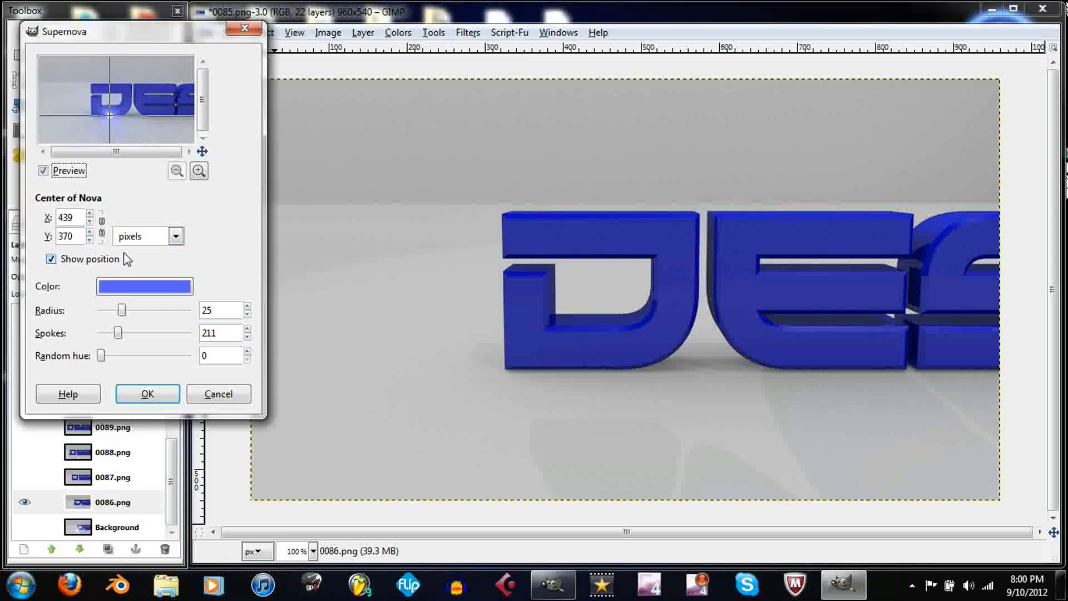
click(90, 214)
click(90, 215)
click(90, 214)
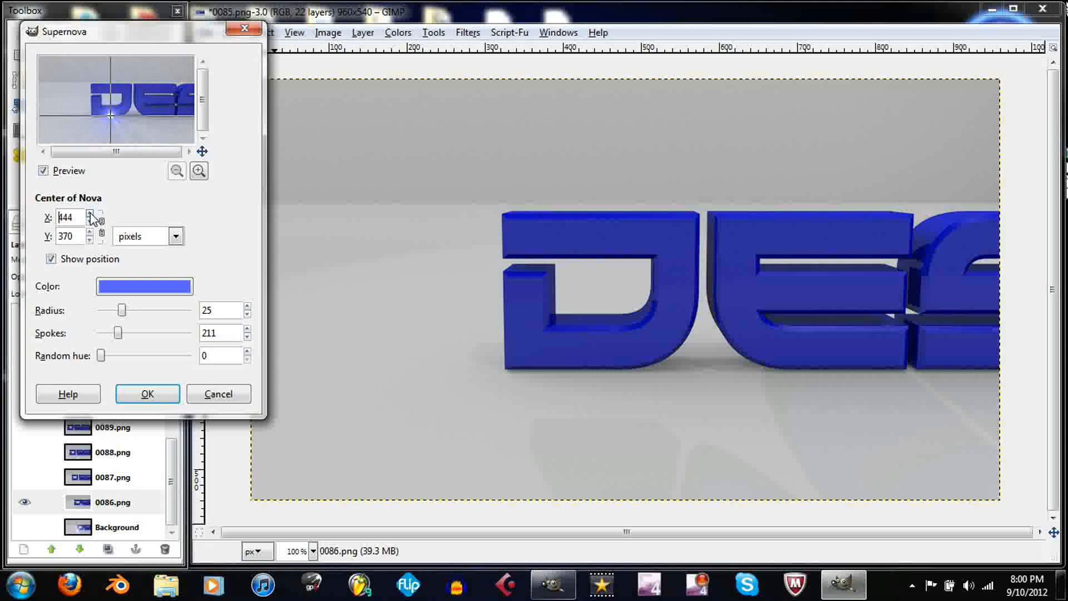
Step: Set the nova's radius to 29 and its spokes to 248, and apply it to layer 0086.png
click(123, 316)
drag(123, 315, 127, 318)
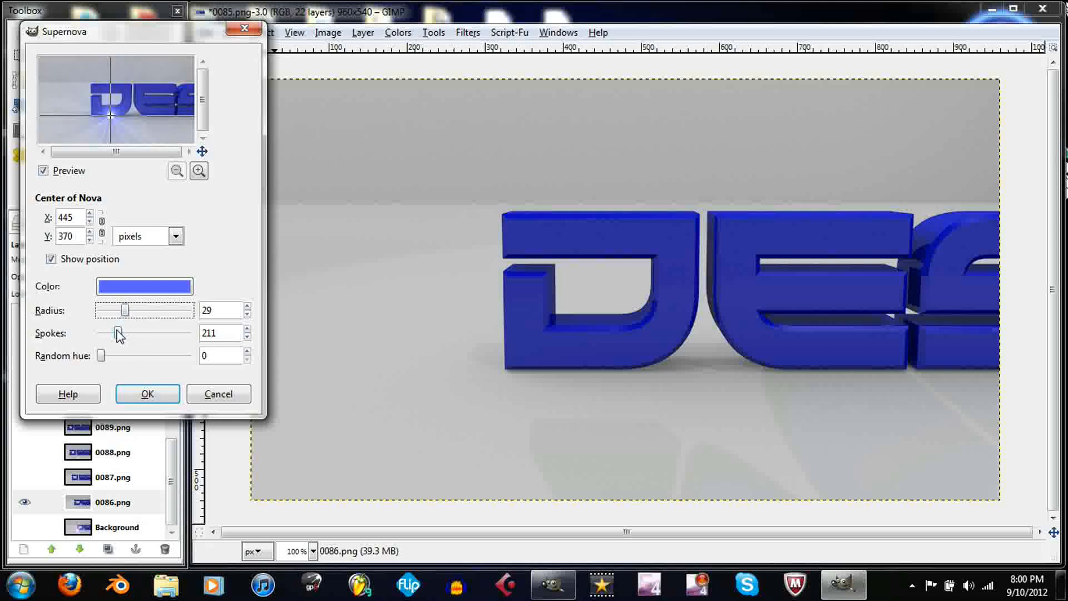
drag(118, 335, 123, 336)
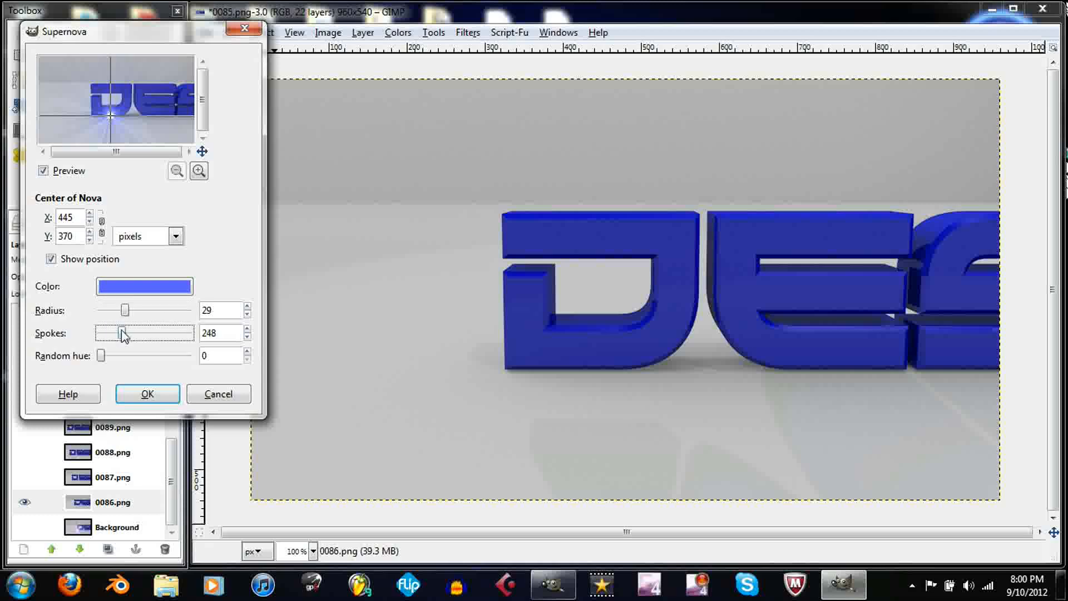
click(147, 392)
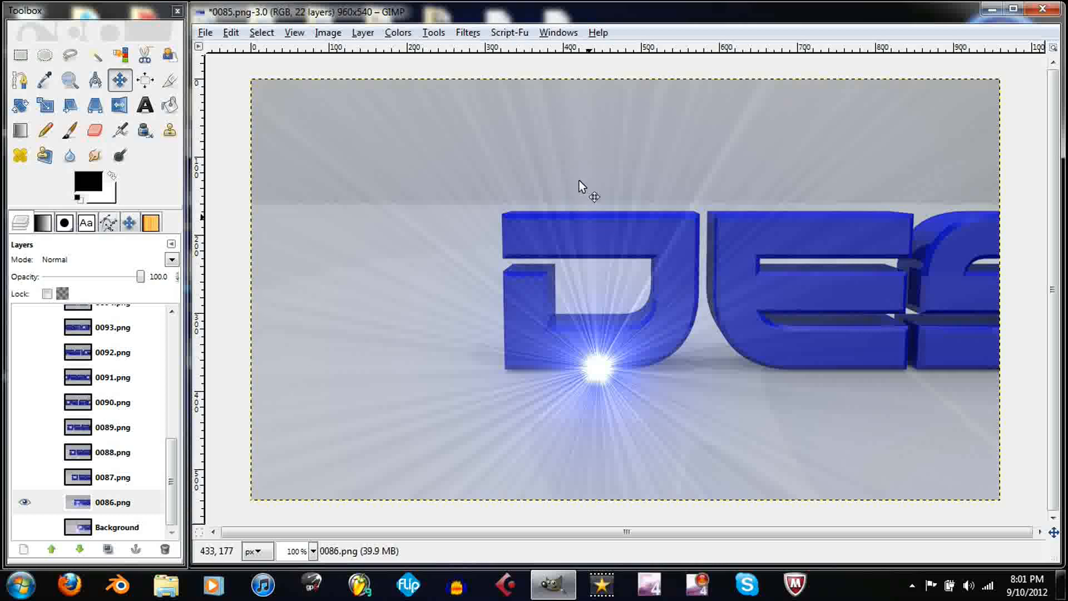
Step: Apply a Lens Flare to layer 0086.png with its centre at X 445, Y 370 pixels
click(470, 32)
mouse_move(509, 32)
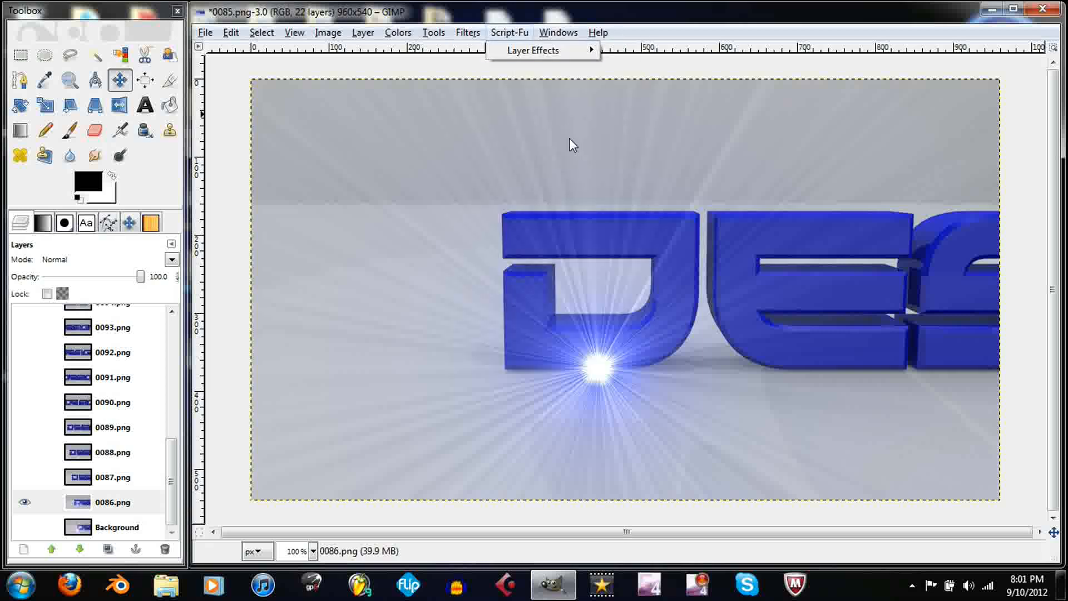
mouse_move(470, 32)
mouse_move(635, 169)
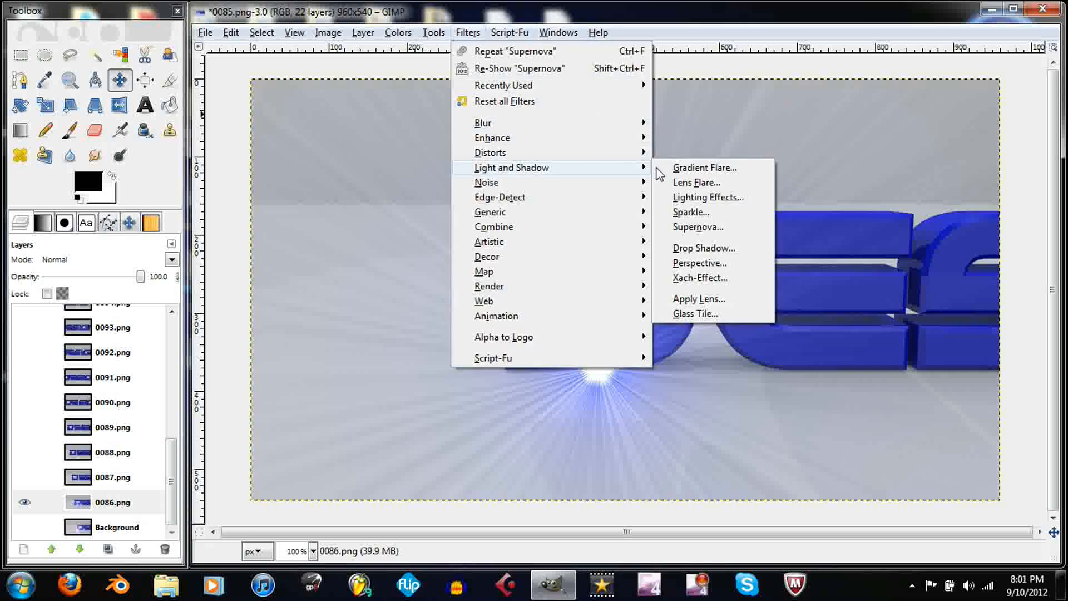
click(690, 182)
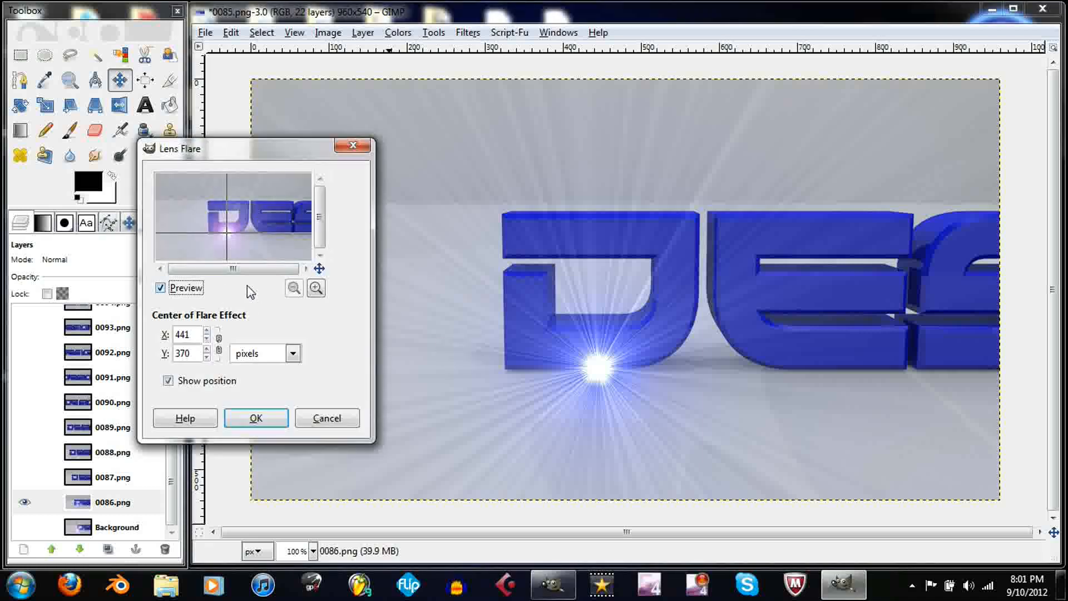
click(207, 331)
click(206, 331)
click(207, 331)
click(206, 331)
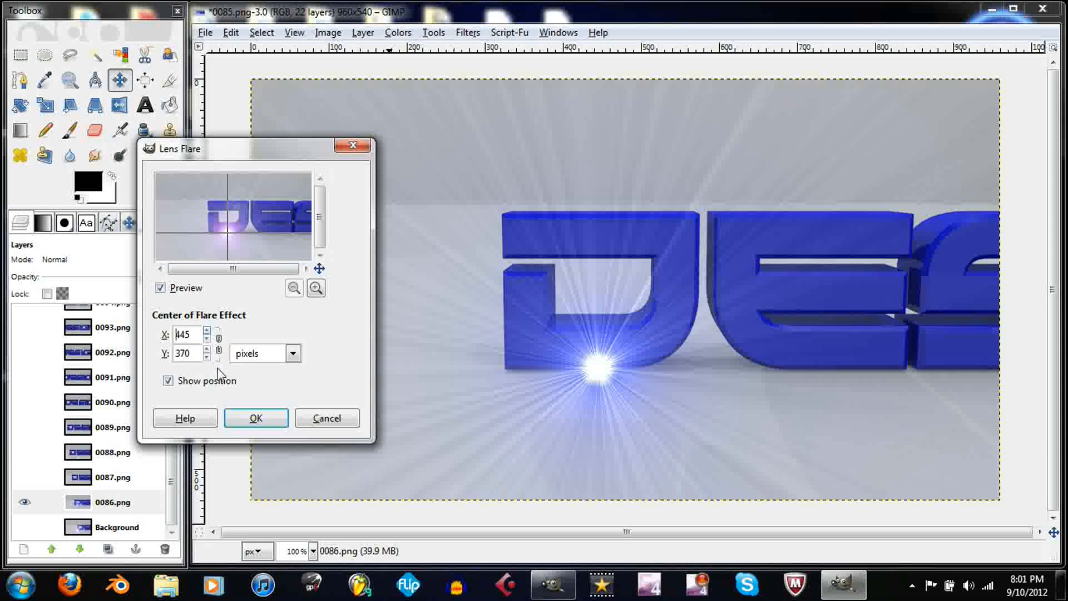
click(280, 418)
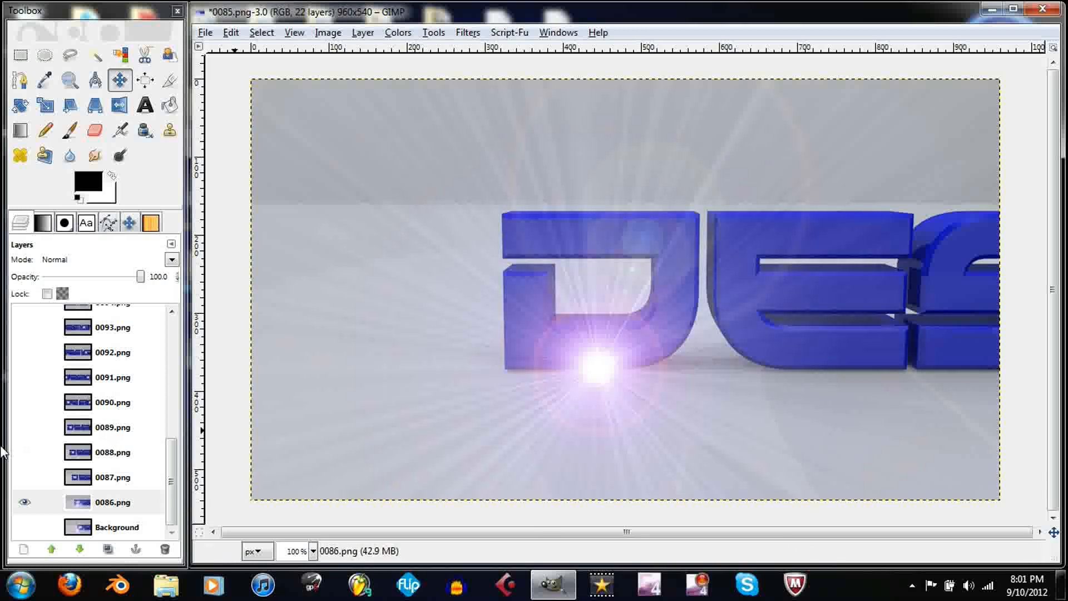
Step: Hide layer 0086.png, show layer 0087.png and start the Supernova filter
click(25, 502)
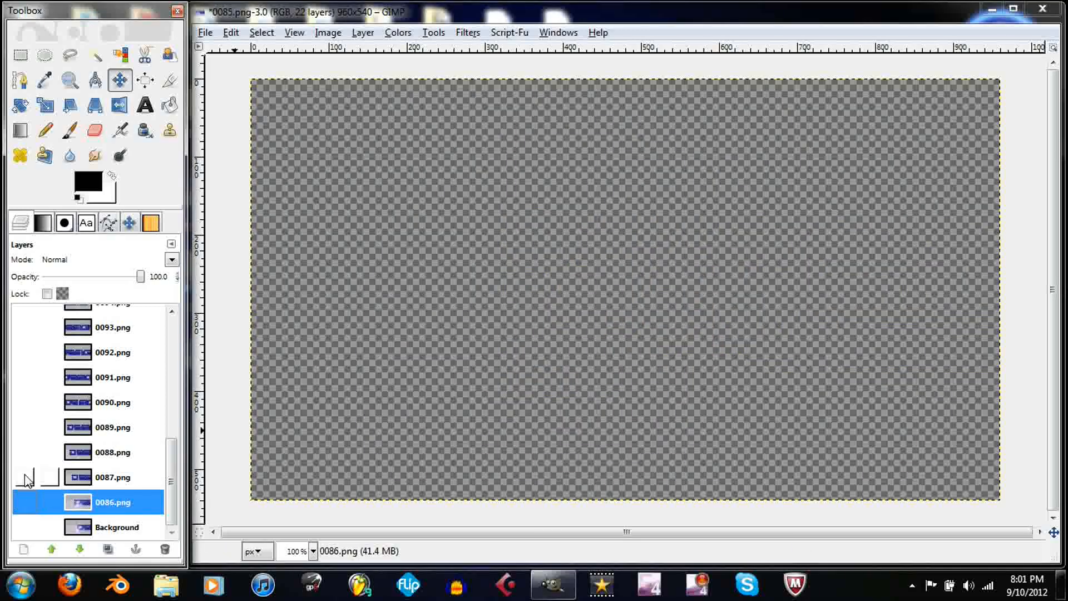
click(24, 477)
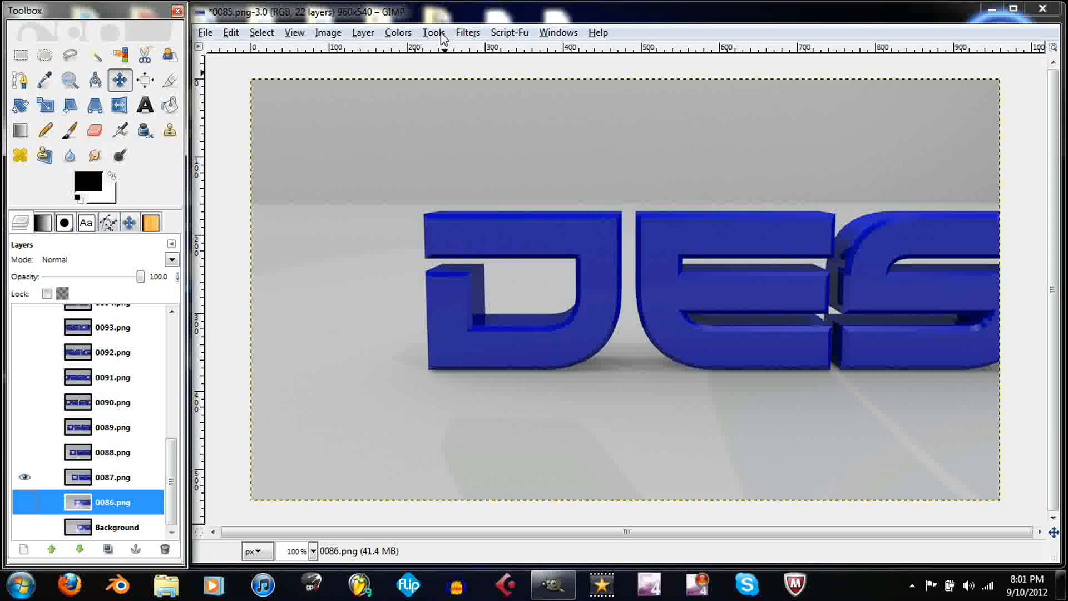
click(468, 33)
mouse_move(551, 167)
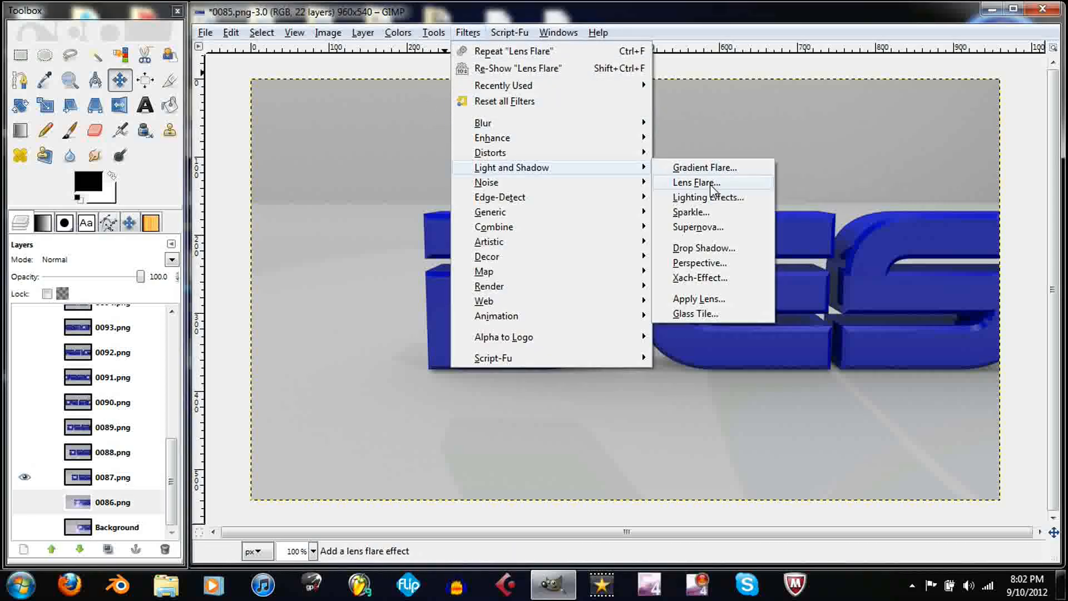
click(698, 227)
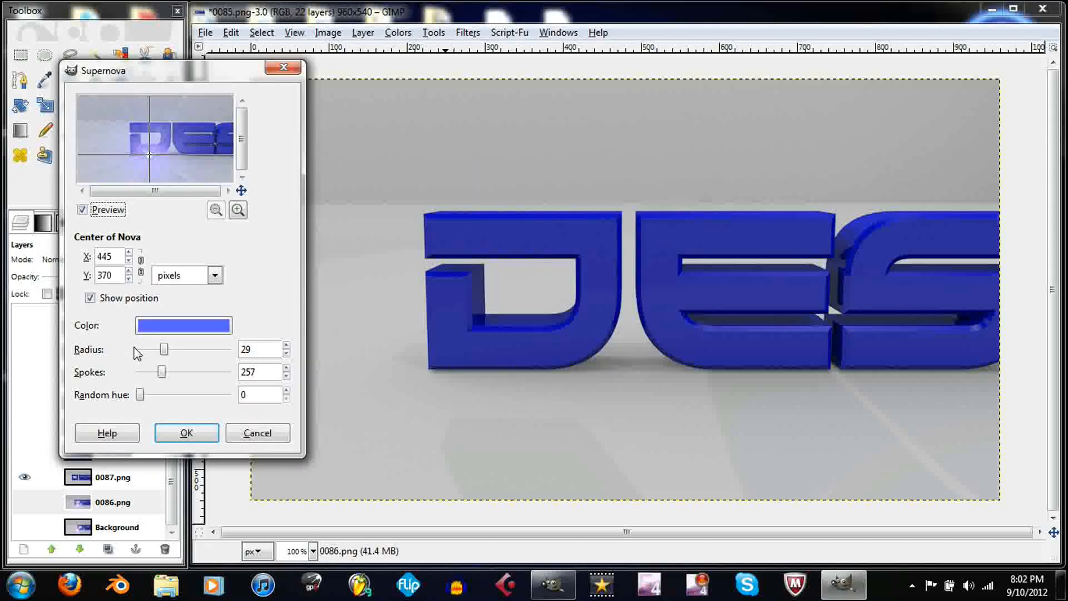
Step: Set the nova's centre to X 450 pixels, radius to 30 and spokes to 275, and run the filter
click(129, 253)
click(129, 253)
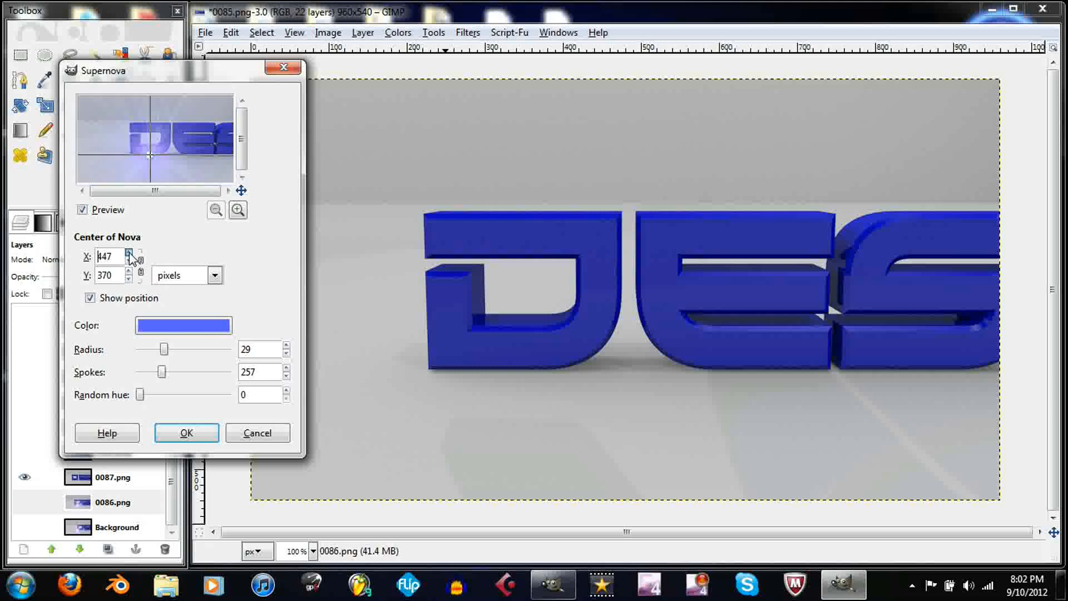
click(128, 253)
click(165, 350)
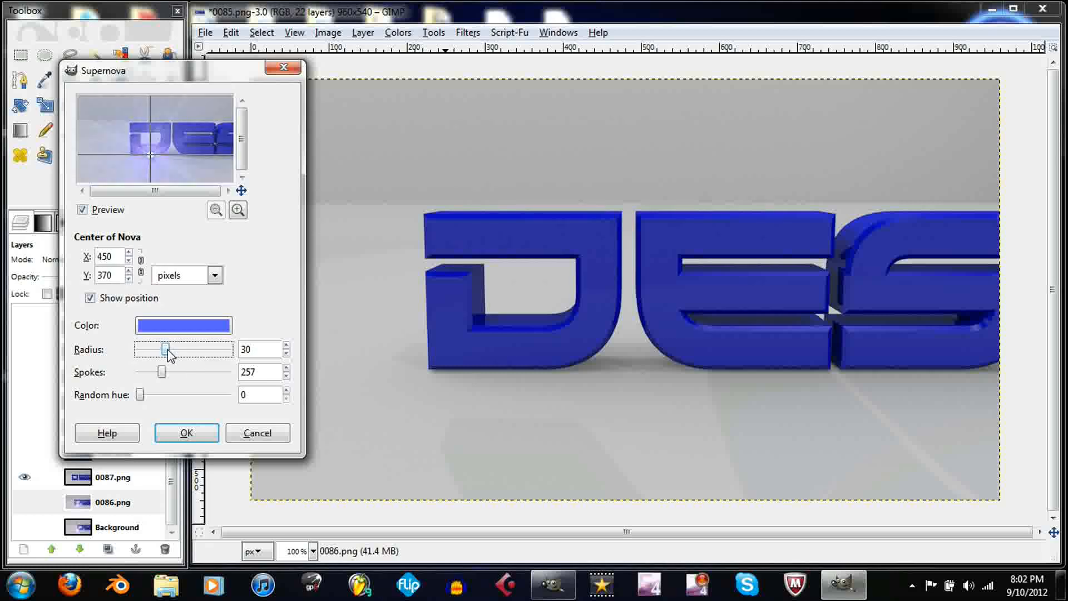
drag(162, 371, 166, 374)
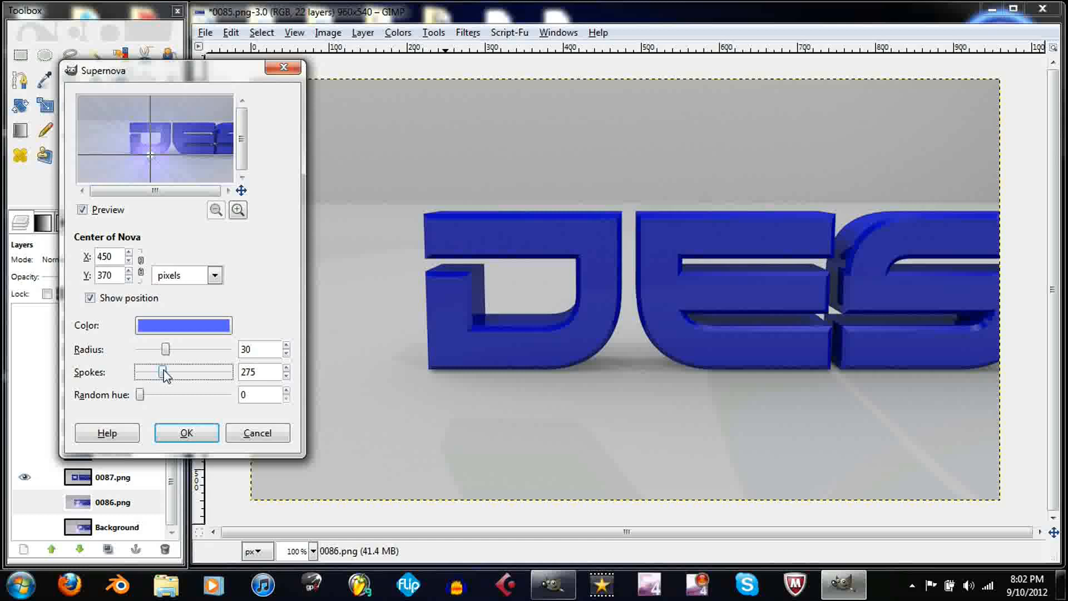
click(207, 434)
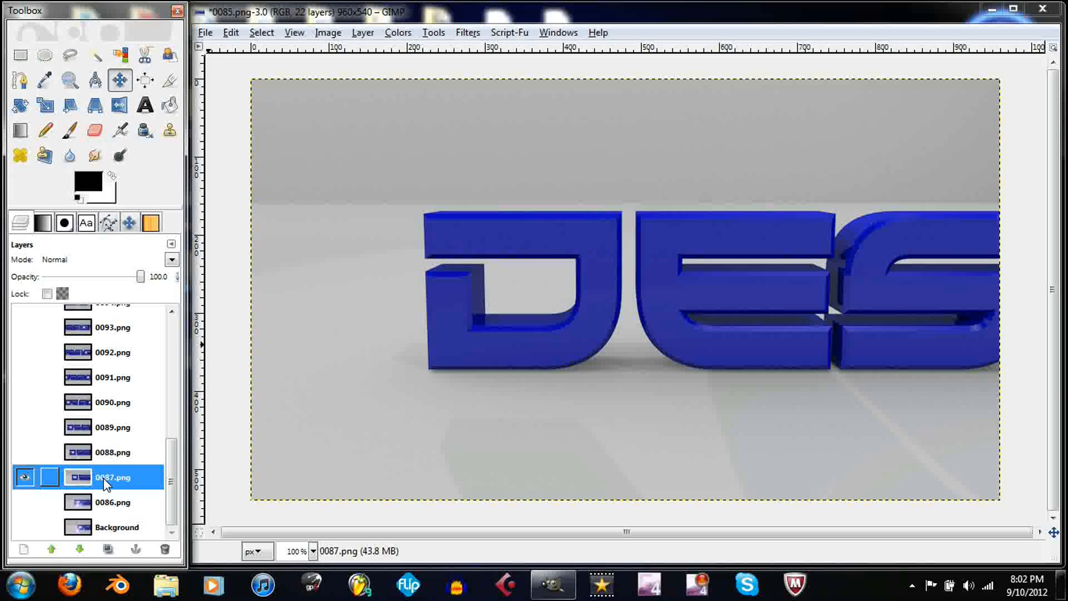
Step: Apply Supernova to layer 0087.png with the centre at X 450, Y 370, radius 30 and 275 spokes
click(467, 32)
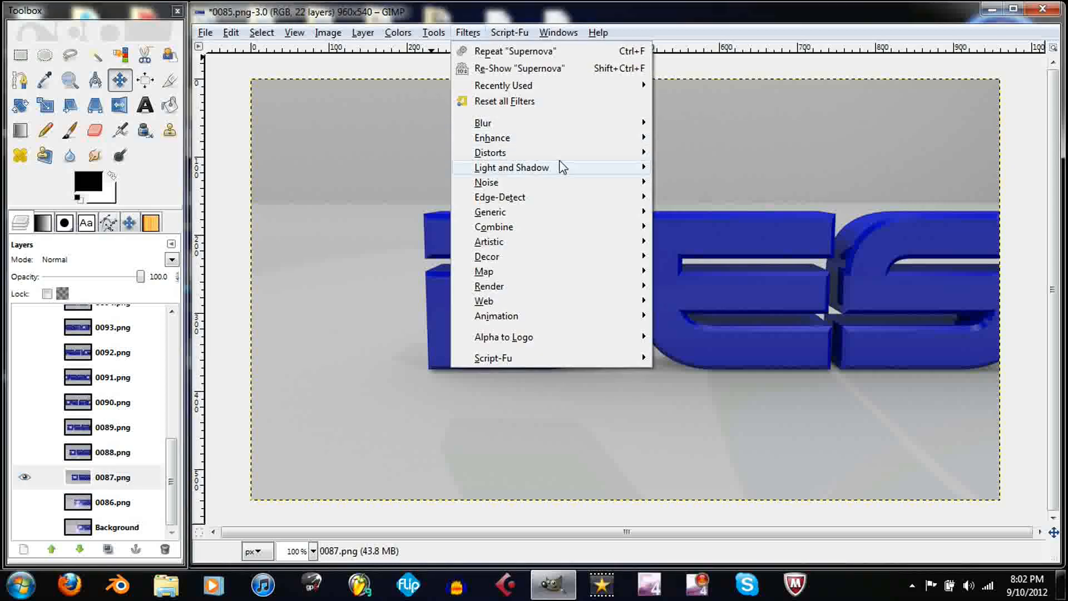
mouse_move(639, 166)
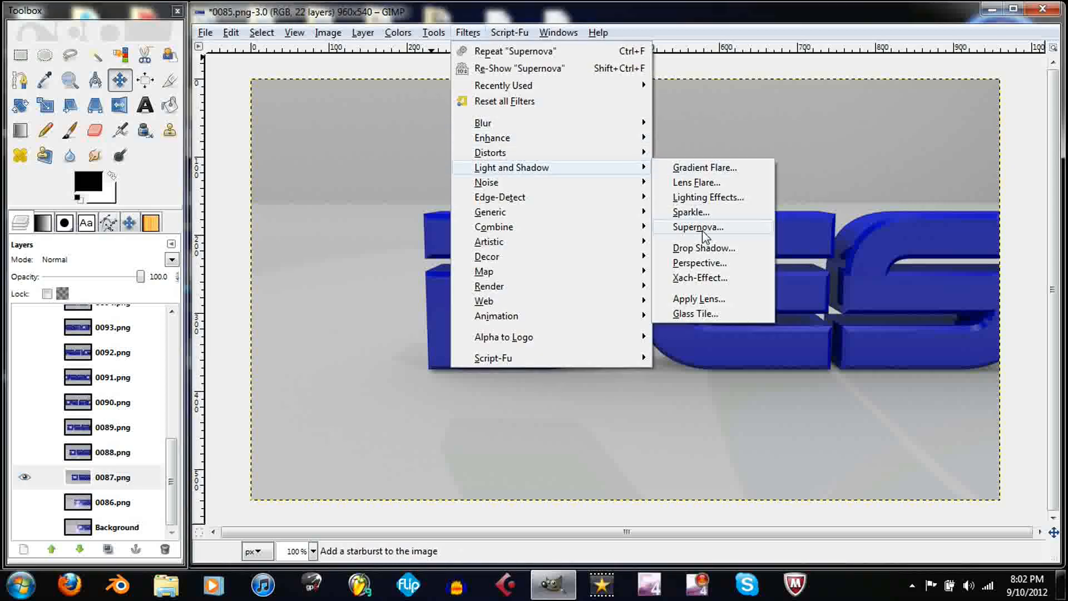
click(703, 231)
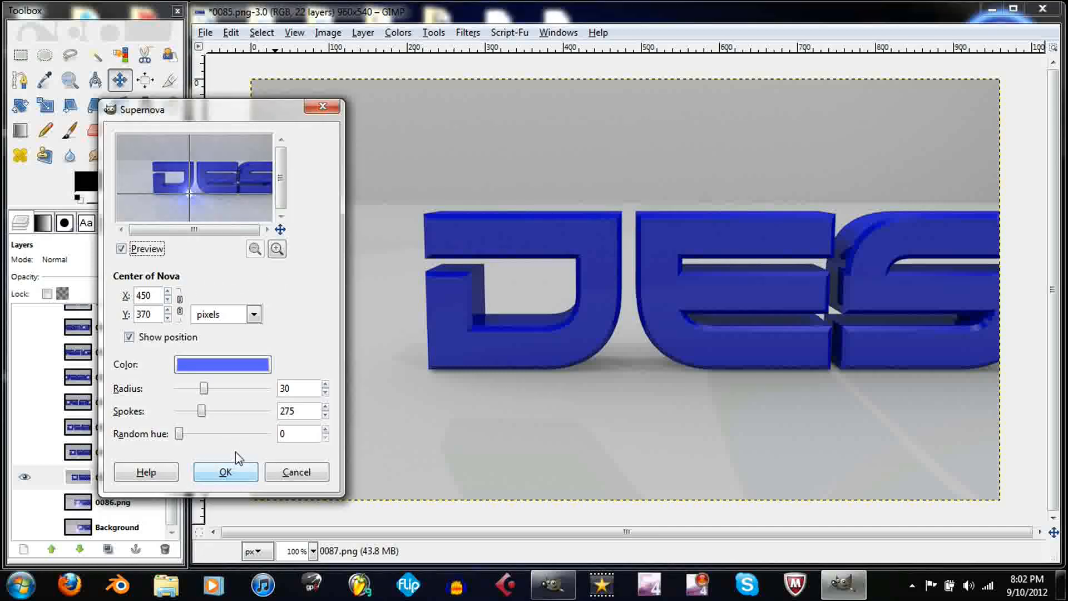
click(241, 473)
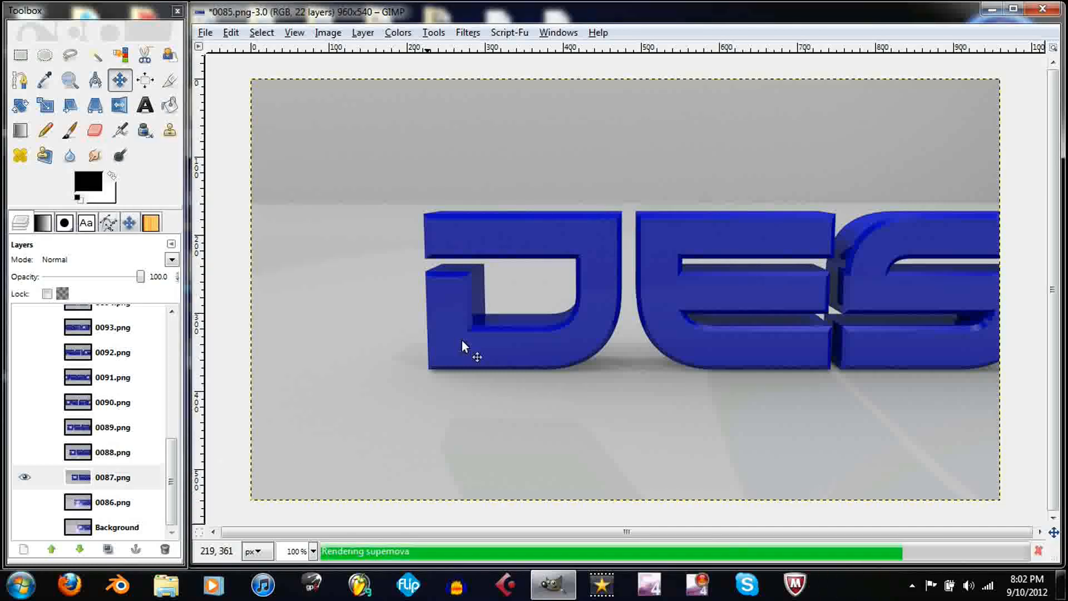
Step: Apply a Lens Flare to layer 0087.png with its centre at X 450, Y 370 pixels
click(469, 33)
mouse_move(632, 173)
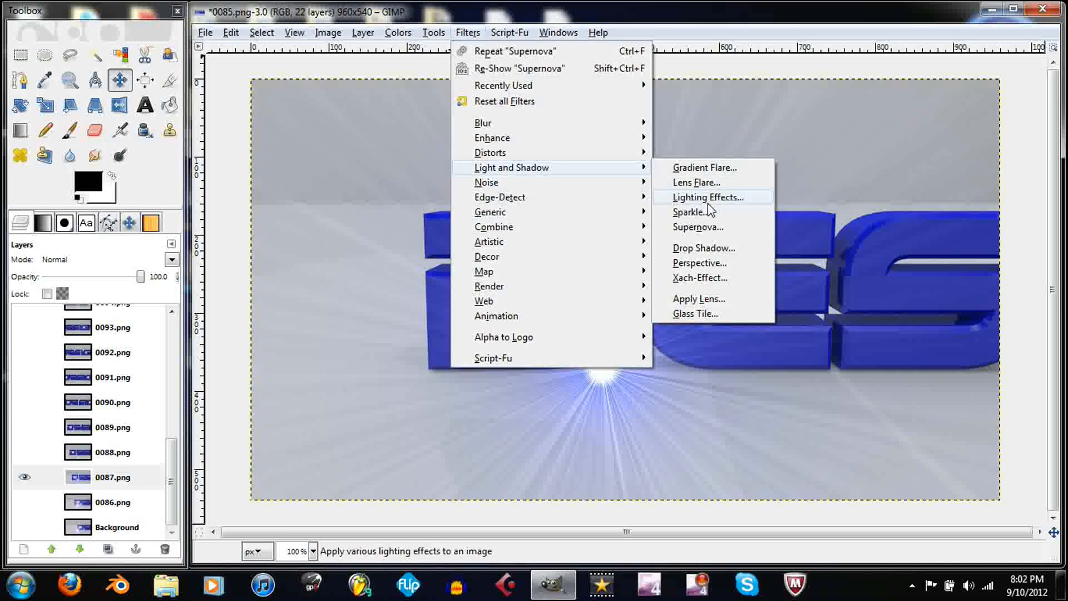
click(723, 184)
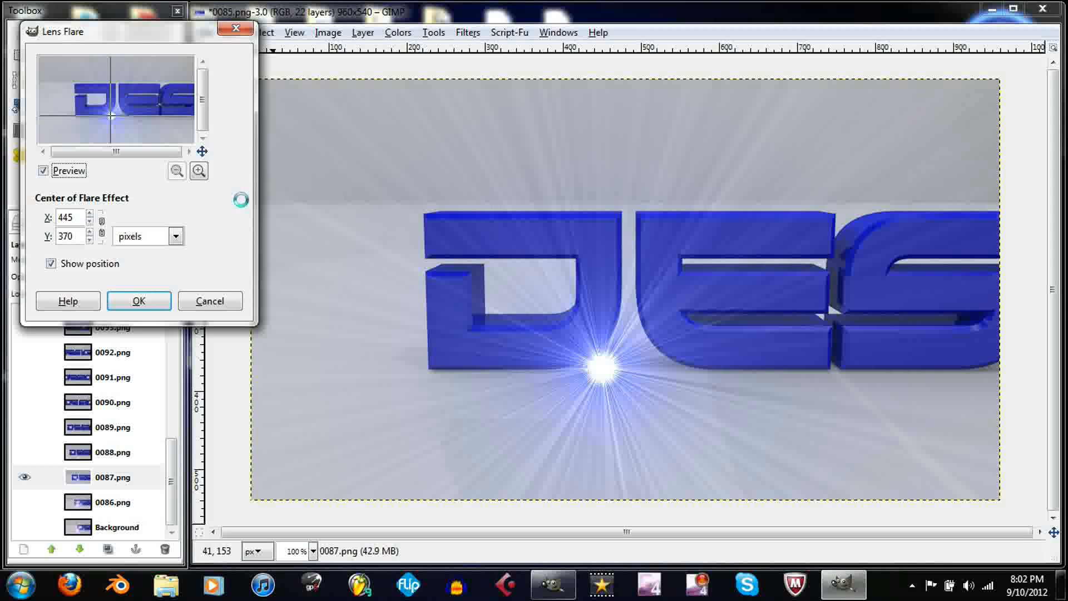
click(89, 214)
click(89, 214)
click(89, 215)
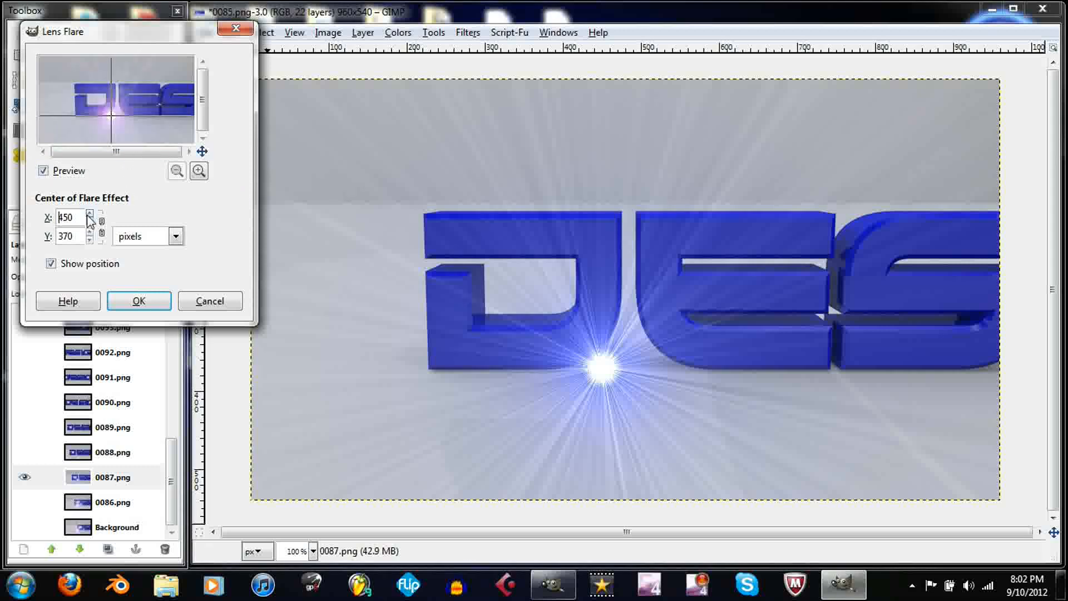
click(137, 303)
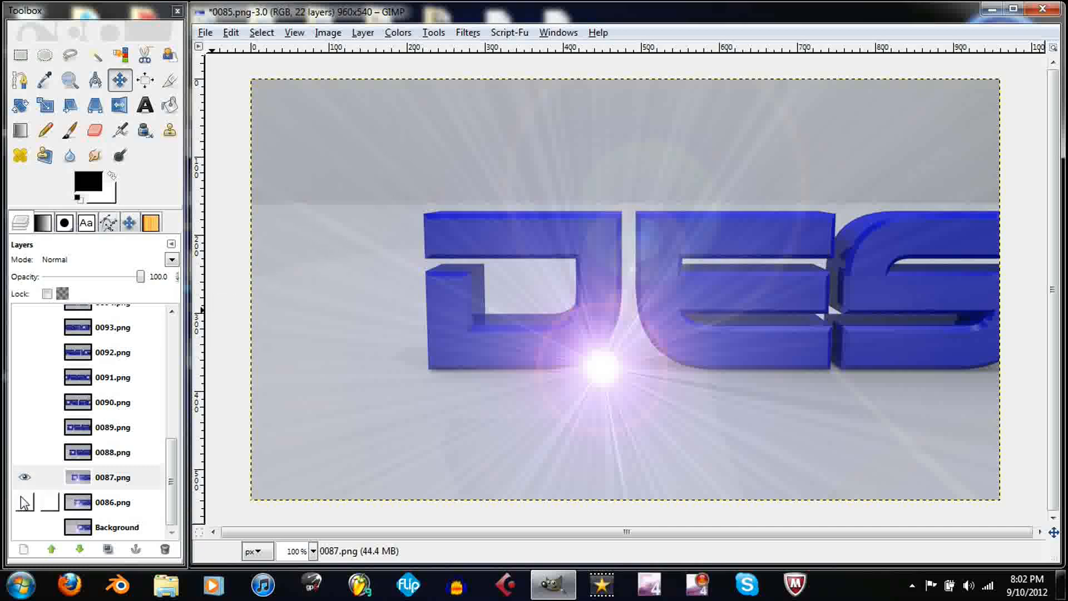
Step: Hide layer 0087.png, show layer 0088.png and start the Supernova filter
click(26, 478)
click(26, 453)
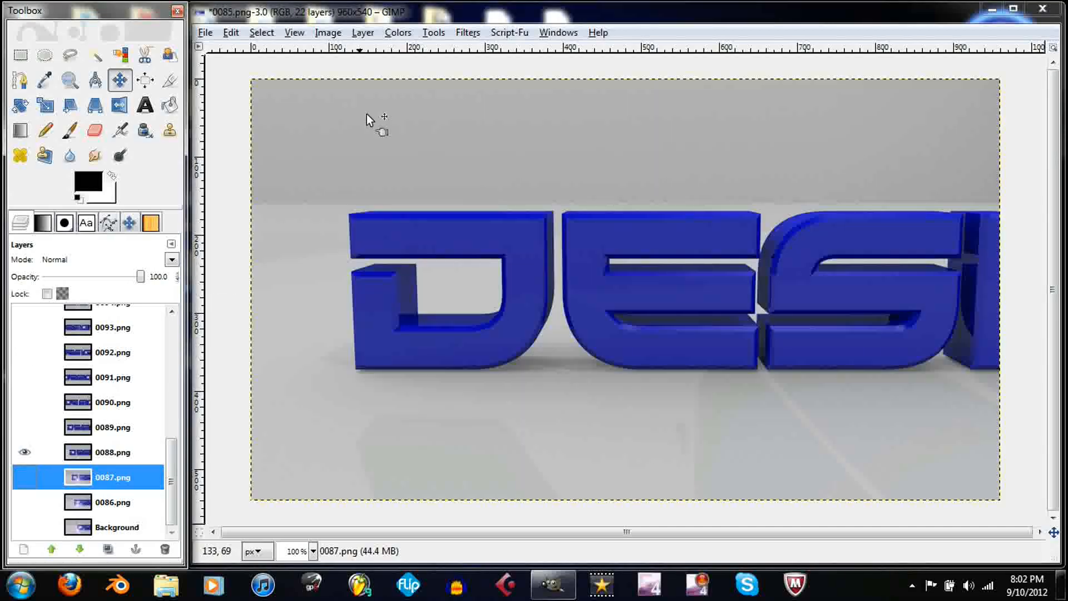
click(475, 36)
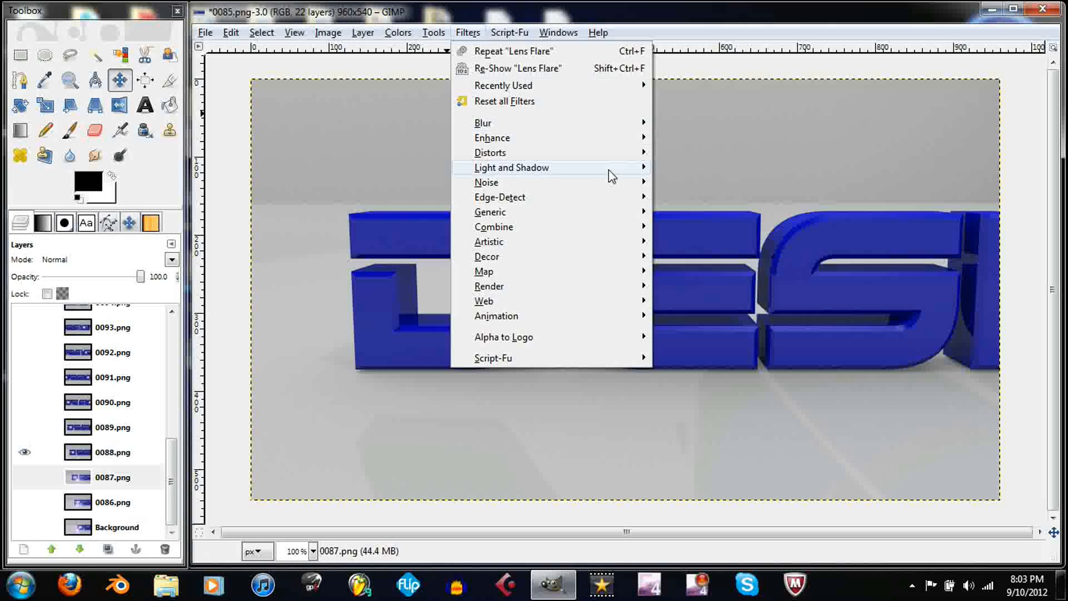
mouse_move(611, 169)
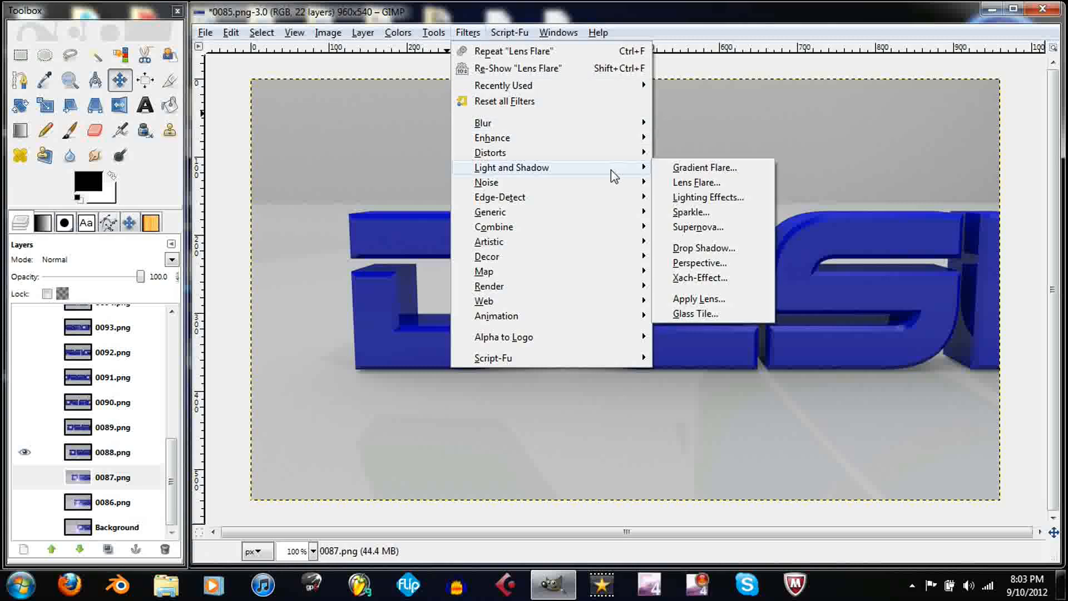
click(711, 229)
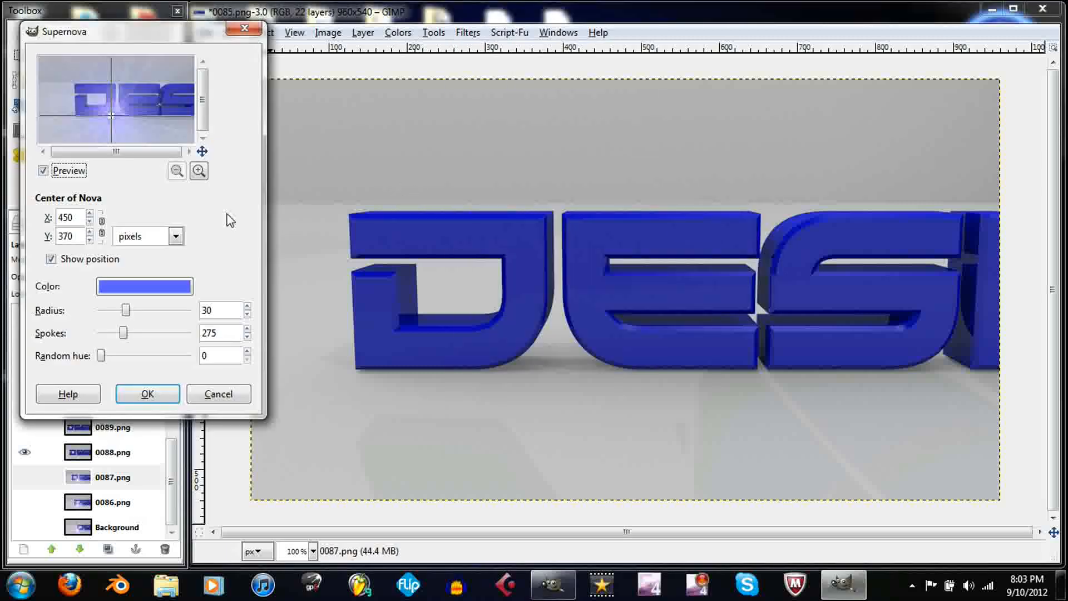
Step: Set the nova's centre to X 455 pixels, radius to 33 and spokes to 293, and run the filter
click(93, 216)
click(92, 217)
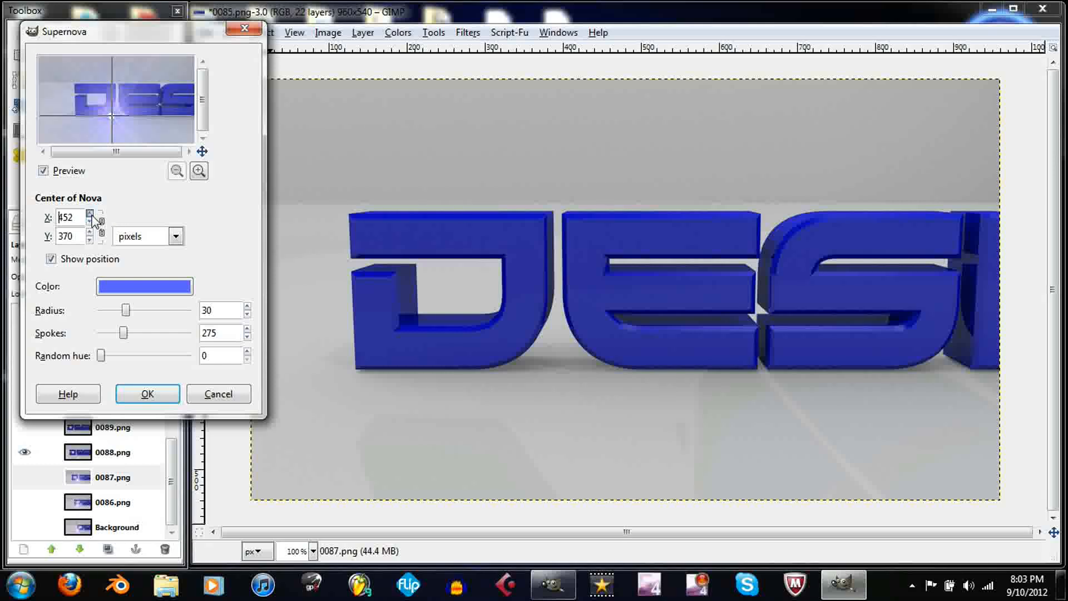
click(92, 217)
drag(126, 311, 127, 335)
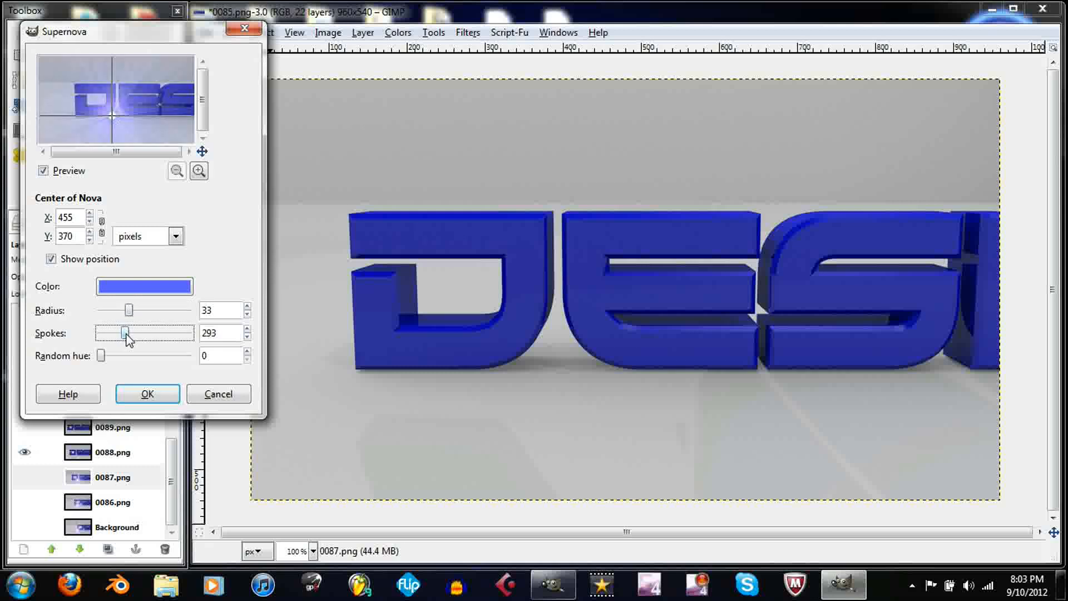
click(146, 400)
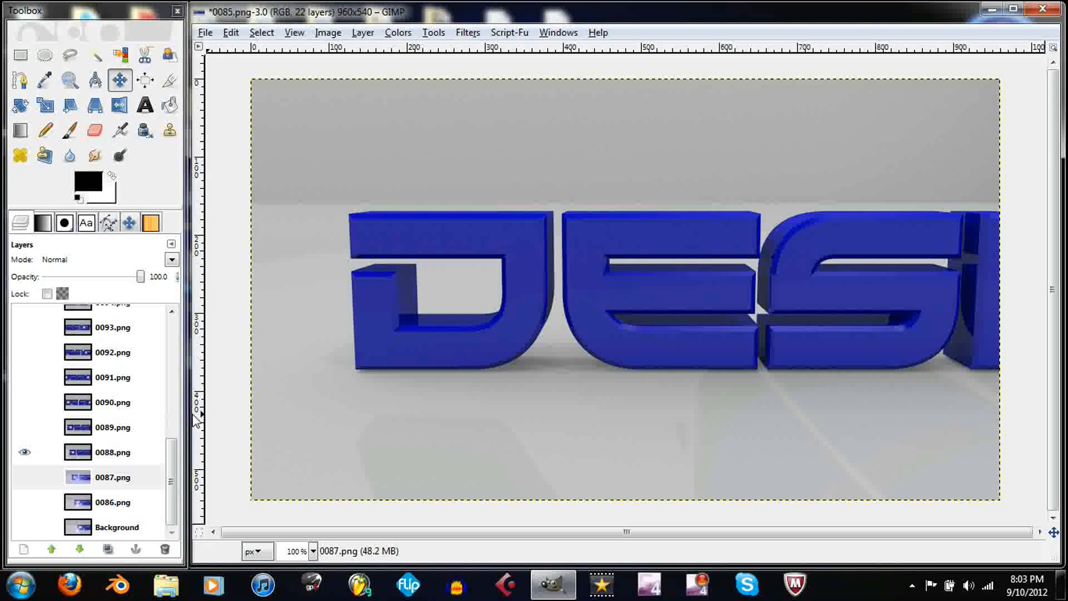
Step: Make layer 0088.png active and apply Supernova to it at X 455, Y 370 with radius 33 and 293 spokes
click(115, 453)
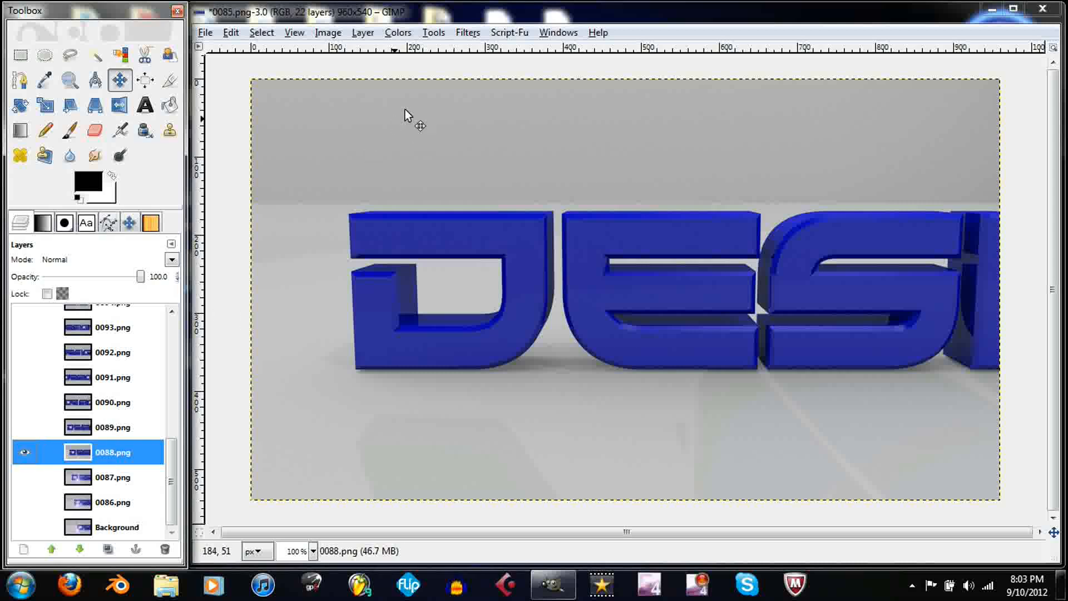
click(466, 33)
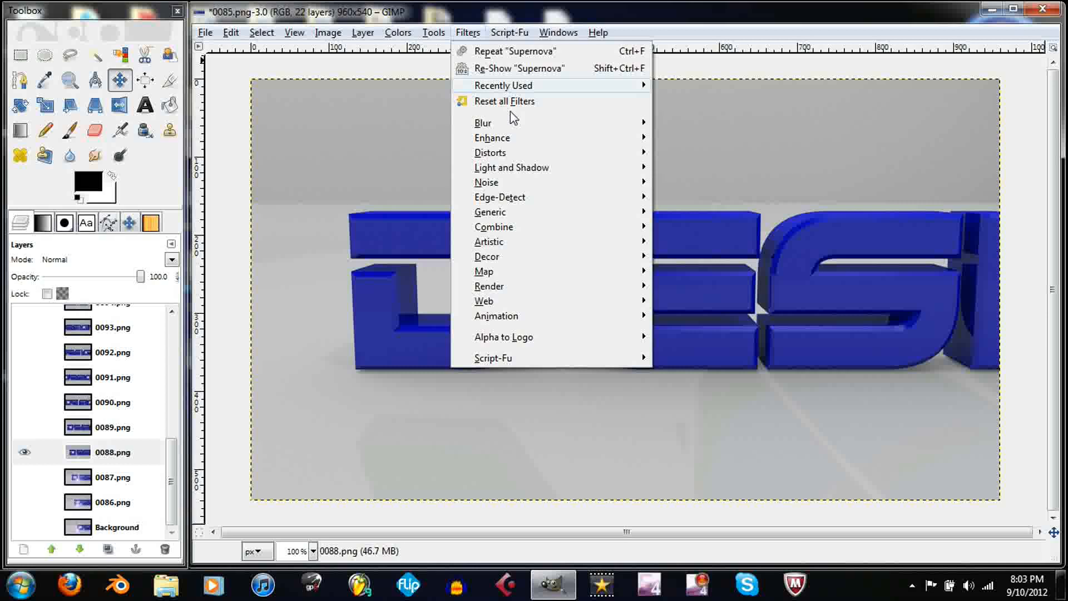
mouse_move(588, 167)
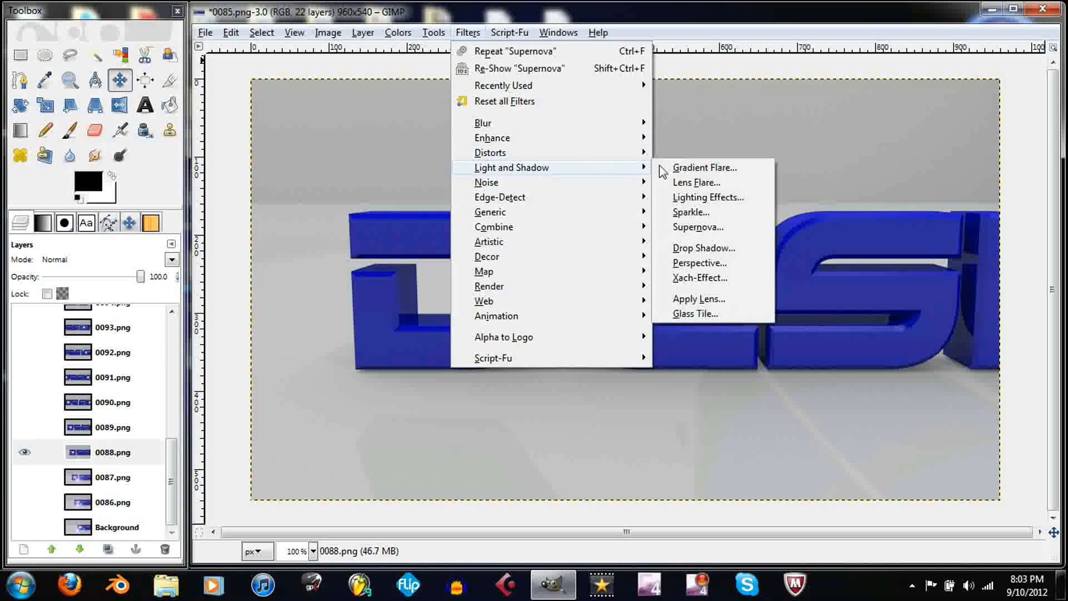
click(702, 227)
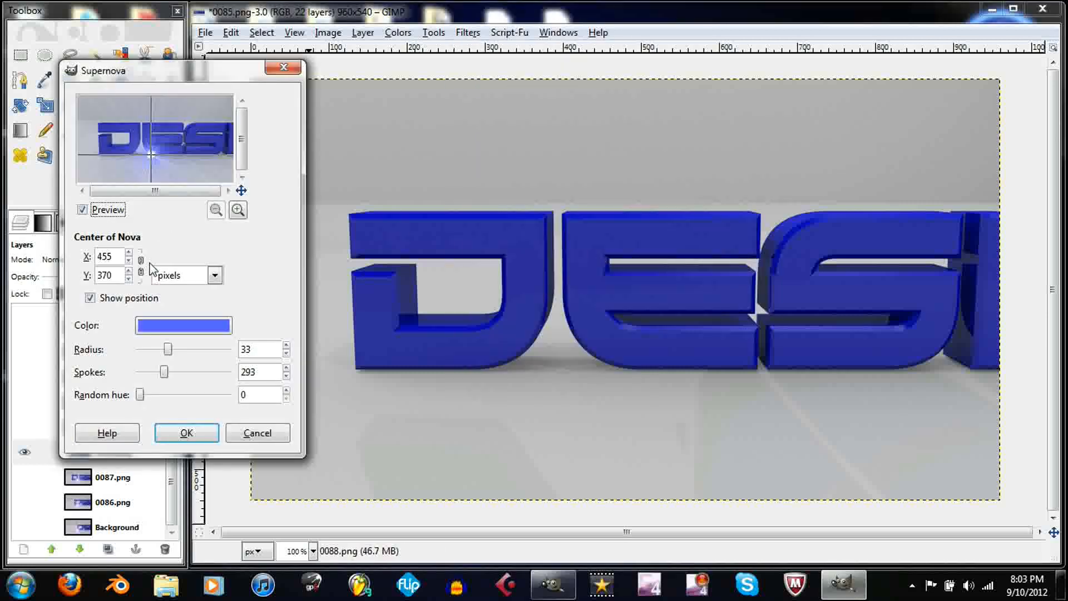
click(188, 434)
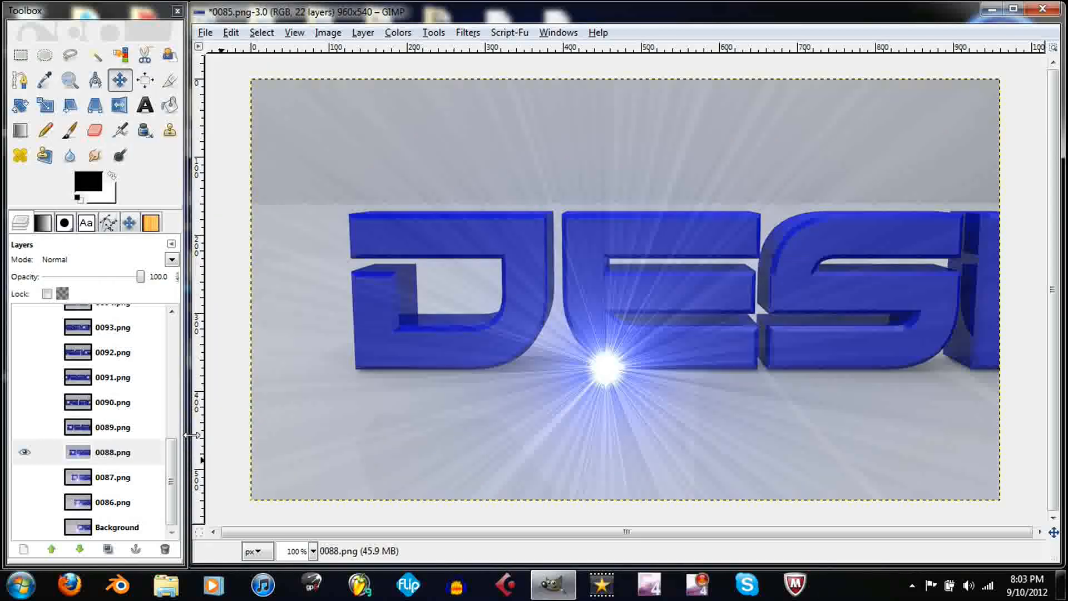
Step: Apply a Lens Flare to layer 0088.png with its centre at X 455, Y 370 pixels
click(468, 32)
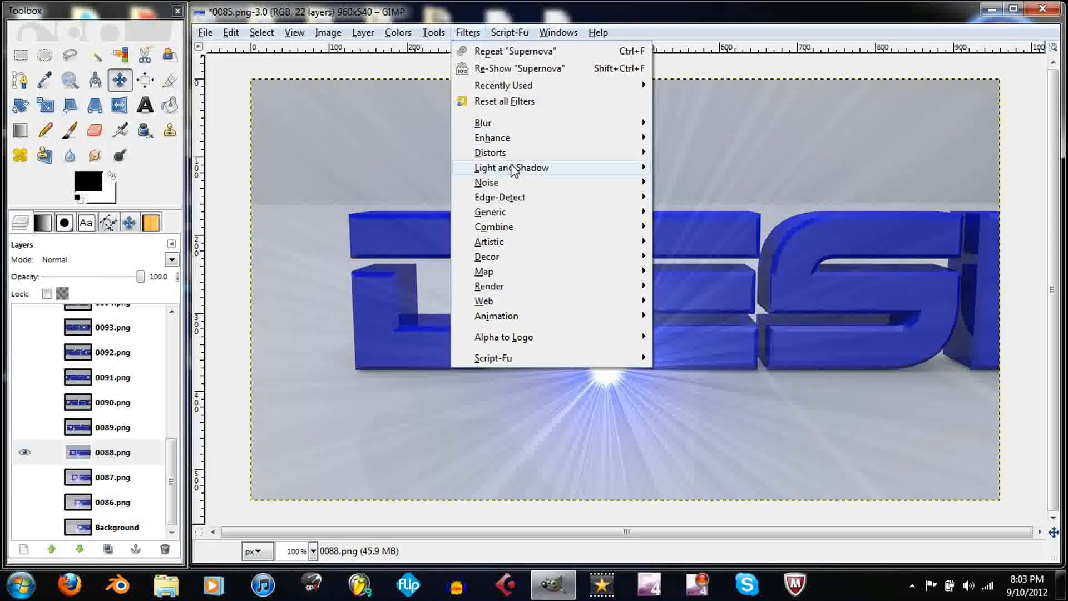
mouse_move(608, 167)
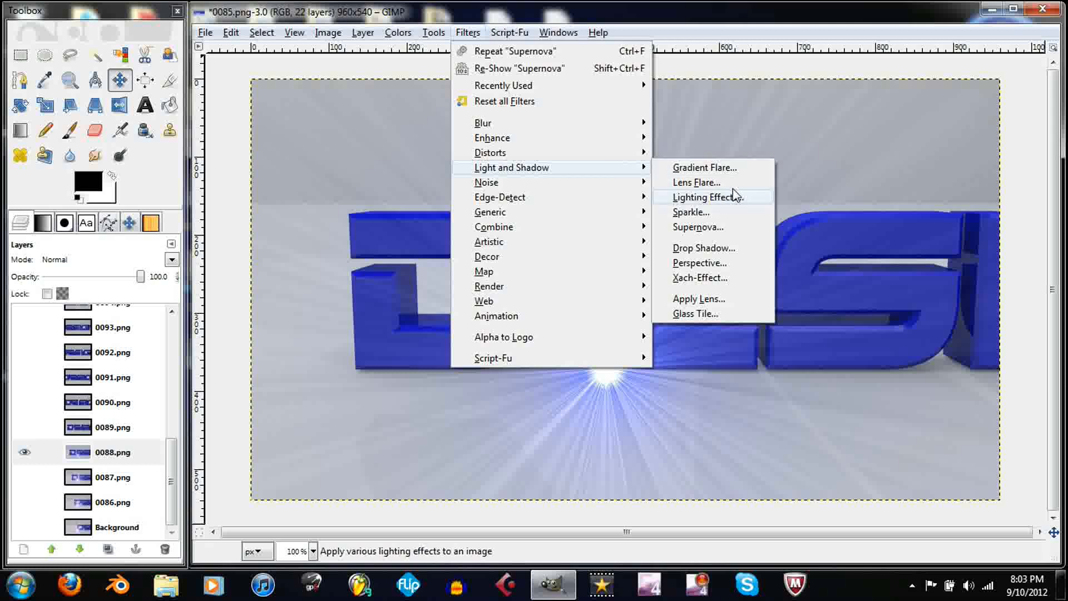
click(718, 183)
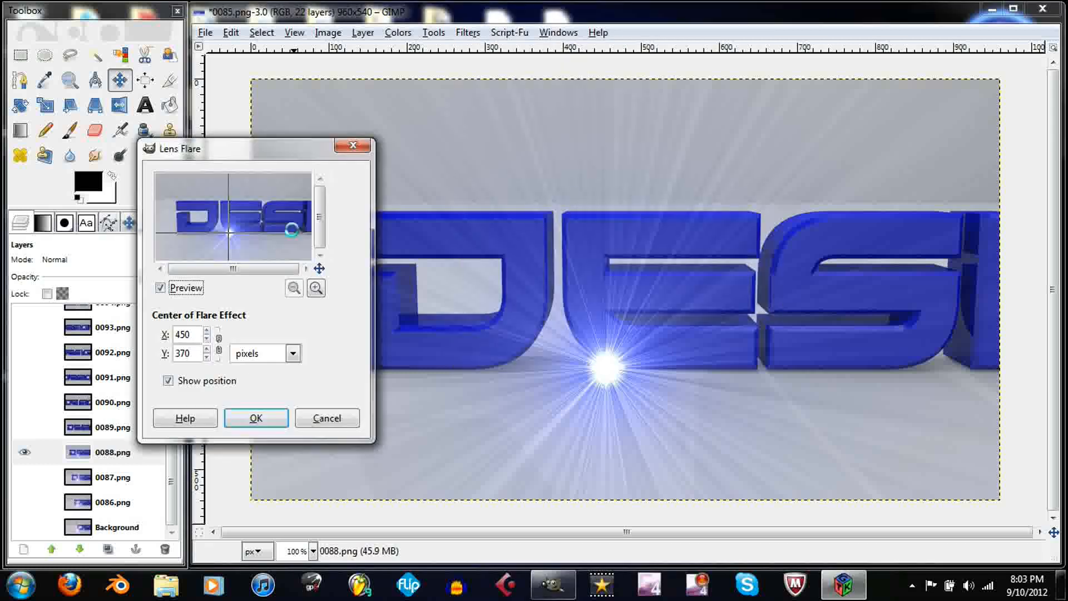
click(207, 331)
click(207, 331)
click(207, 331)
click(207, 331)
click(207, 331)
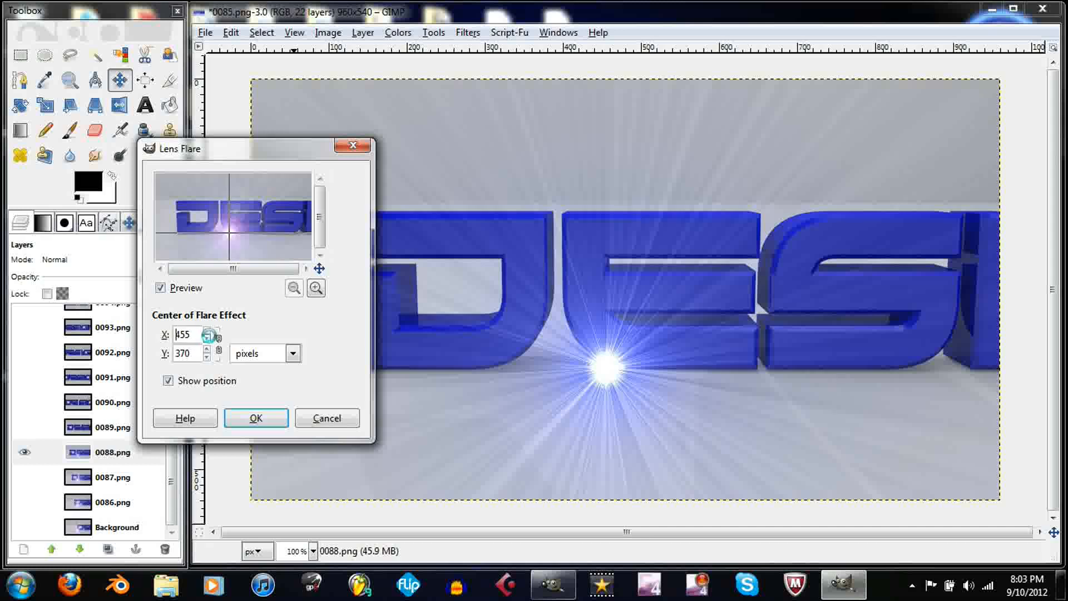
click(253, 421)
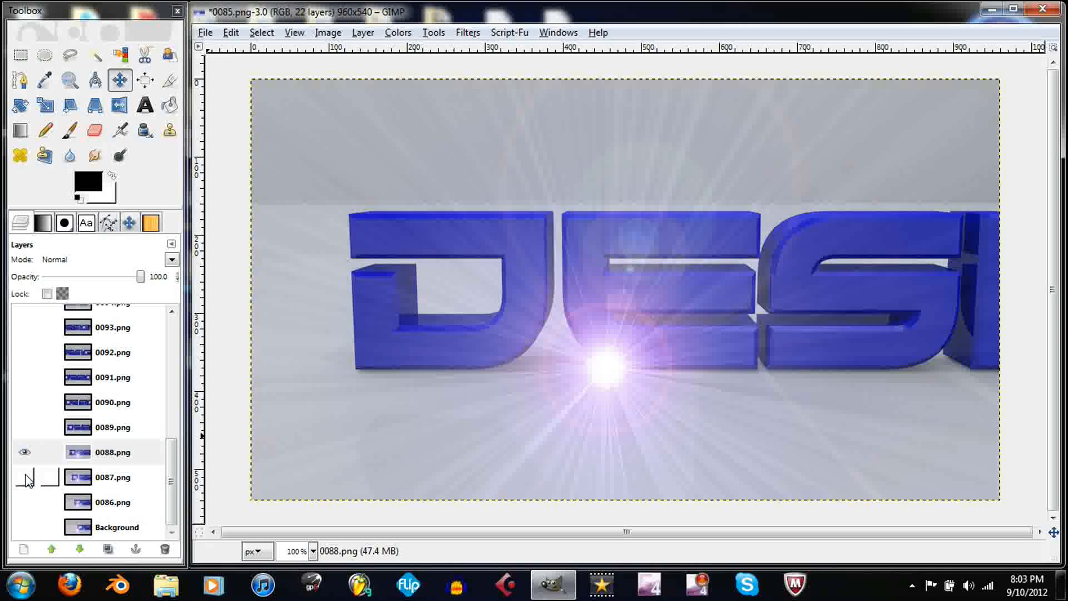
Step: Toggle the visibility of the Background and layers 0086.png to 0088.png to check the light's movement, and hide them all
click(24, 452)
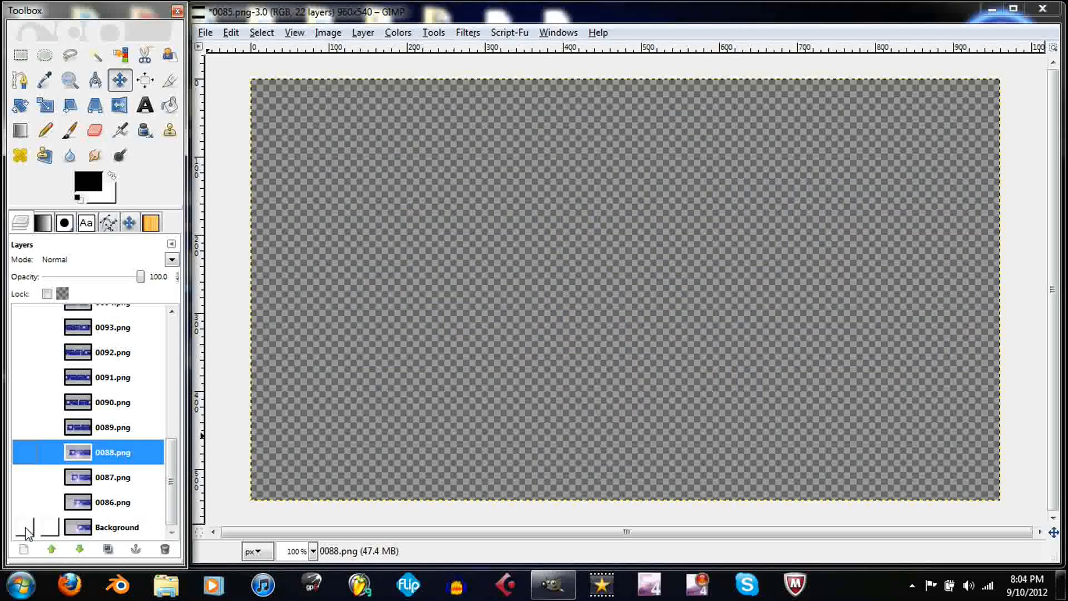
click(25, 528)
click(25, 504)
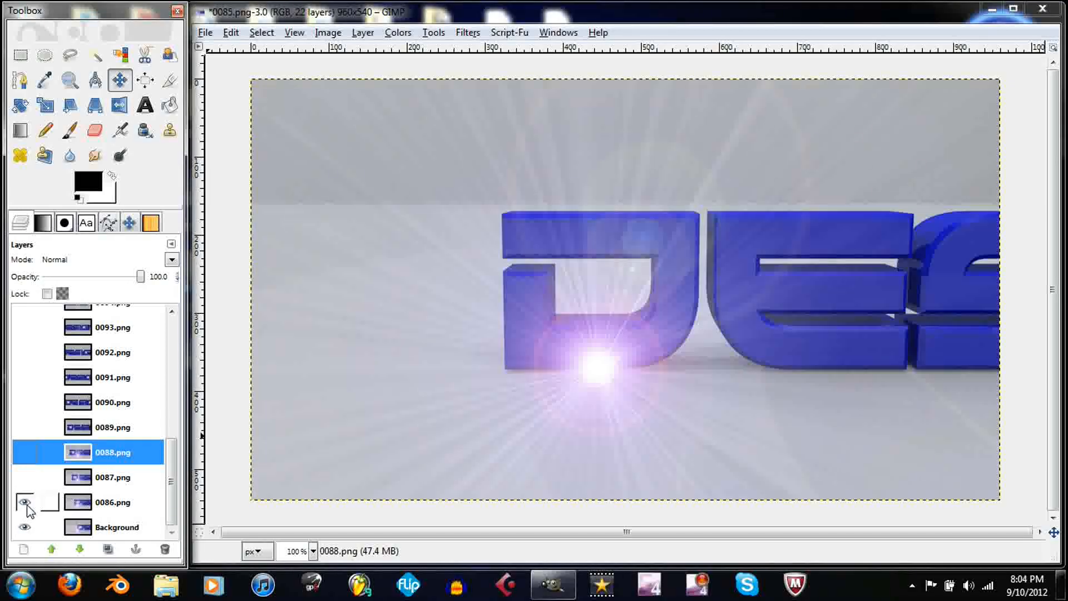
click(24, 479)
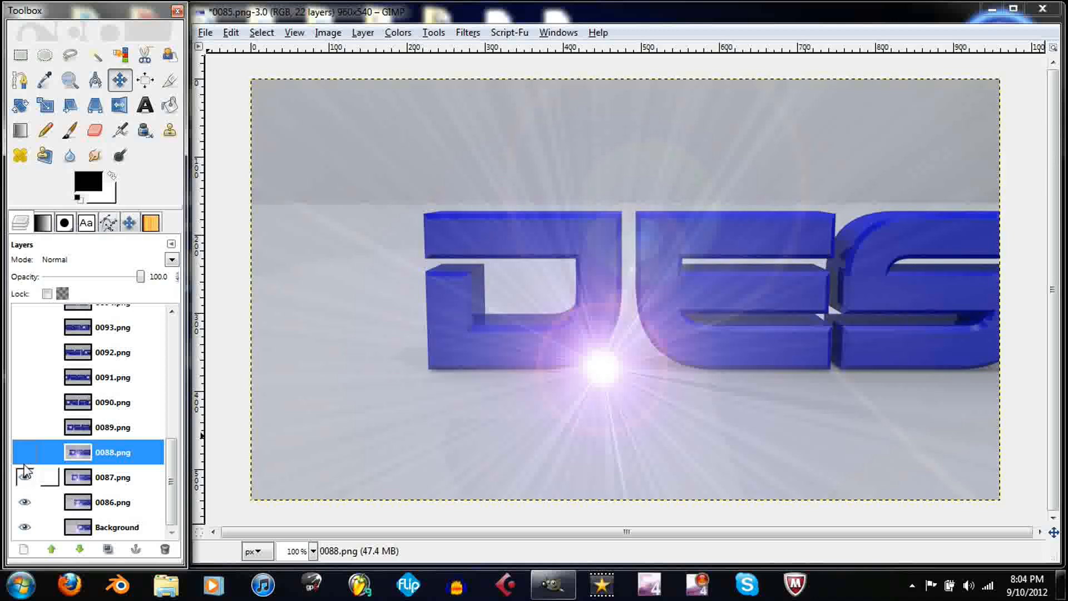
click(25, 452)
click(24, 453)
click(24, 478)
click(25, 502)
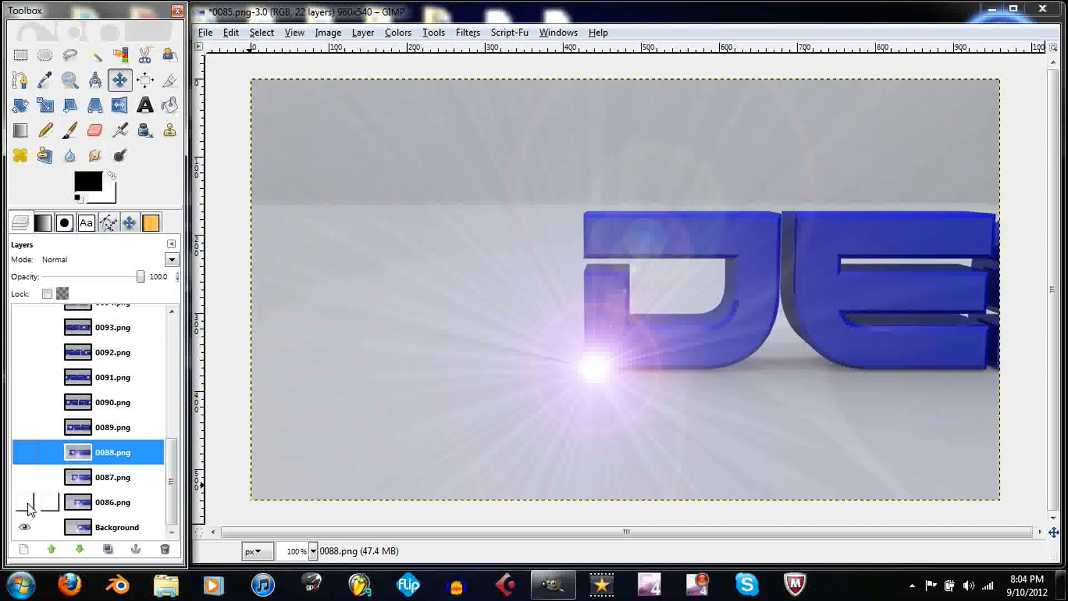
click(25, 504)
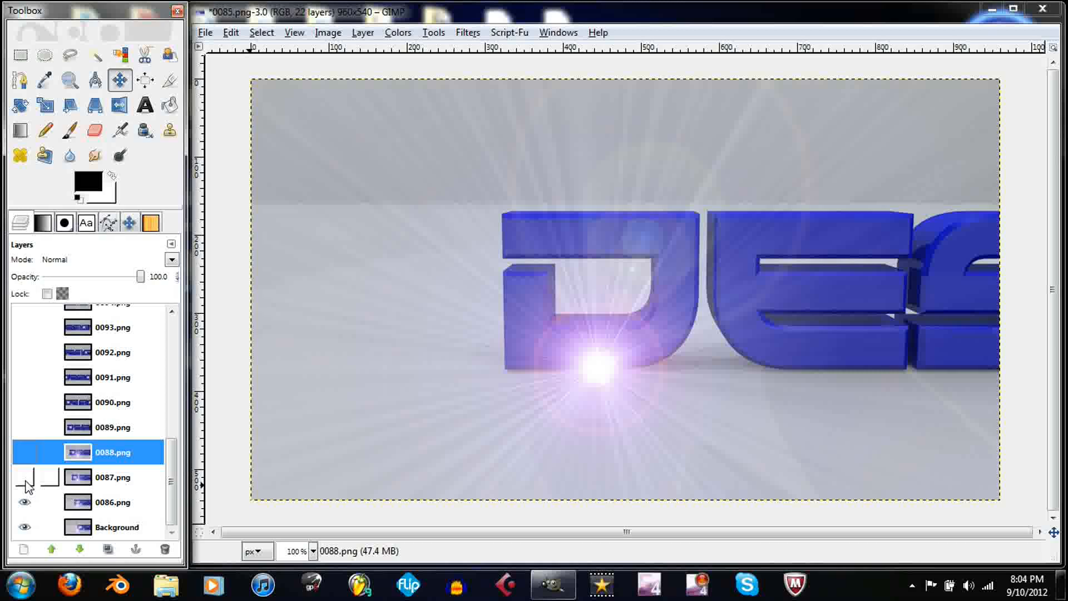
click(24, 480)
click(24, 478)
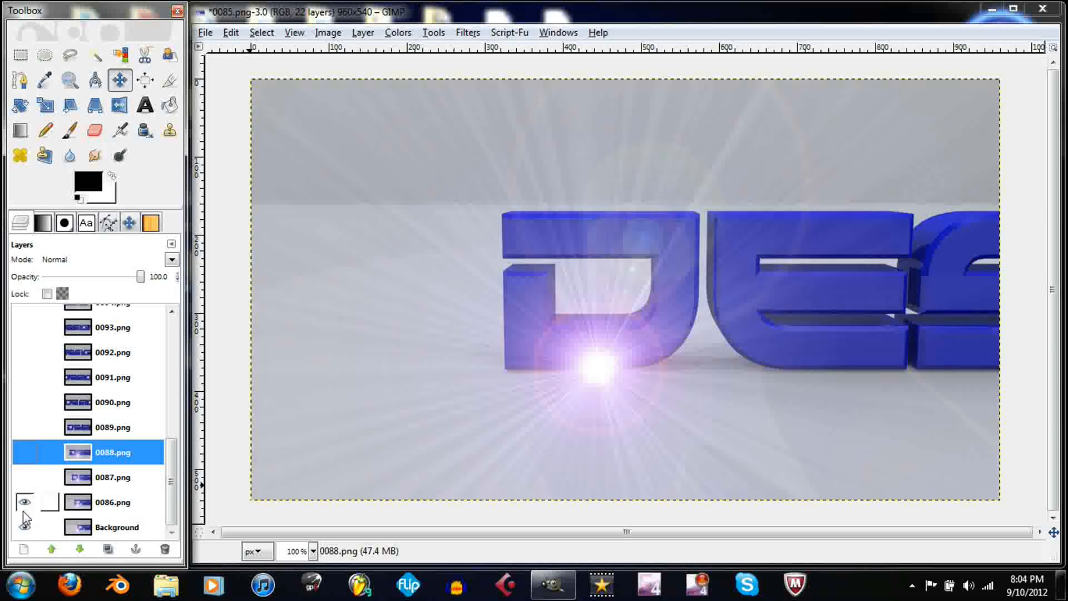
click(24, 502)
click(25, 527)
Step: Show layer 0089.png and apply Supernova to it at X 460, Y 370 pixels with radius 33 and 293 spokes
click(101, 427)
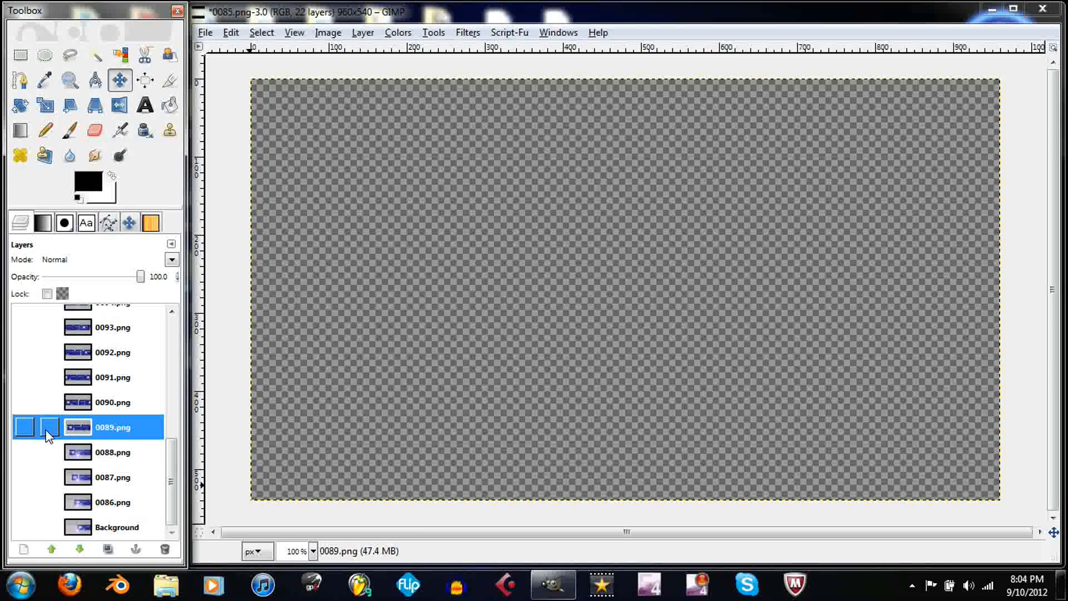
click(25, 427)
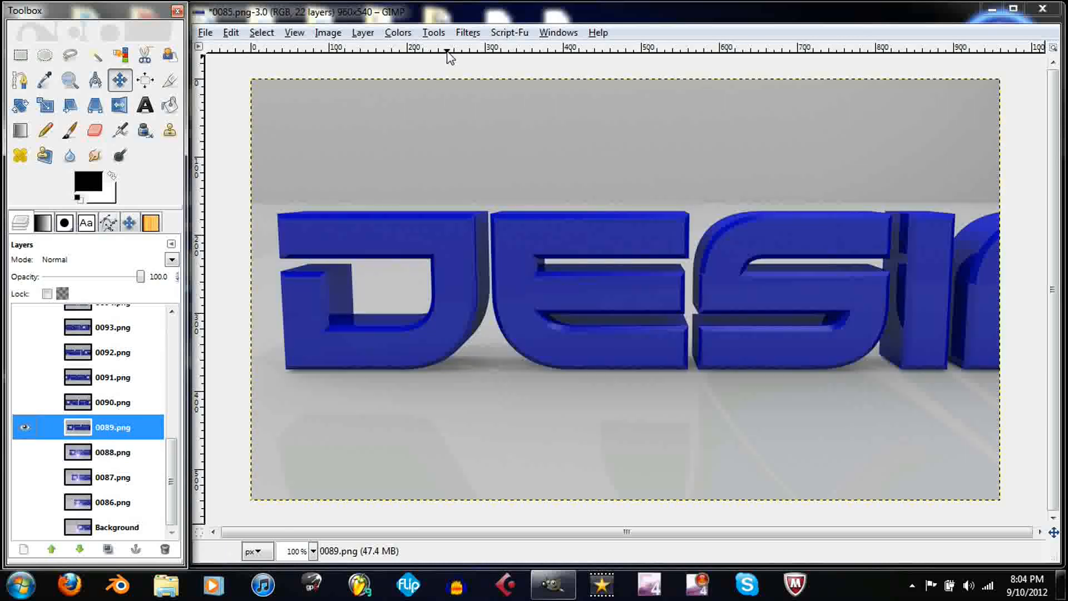
click(468, 32)
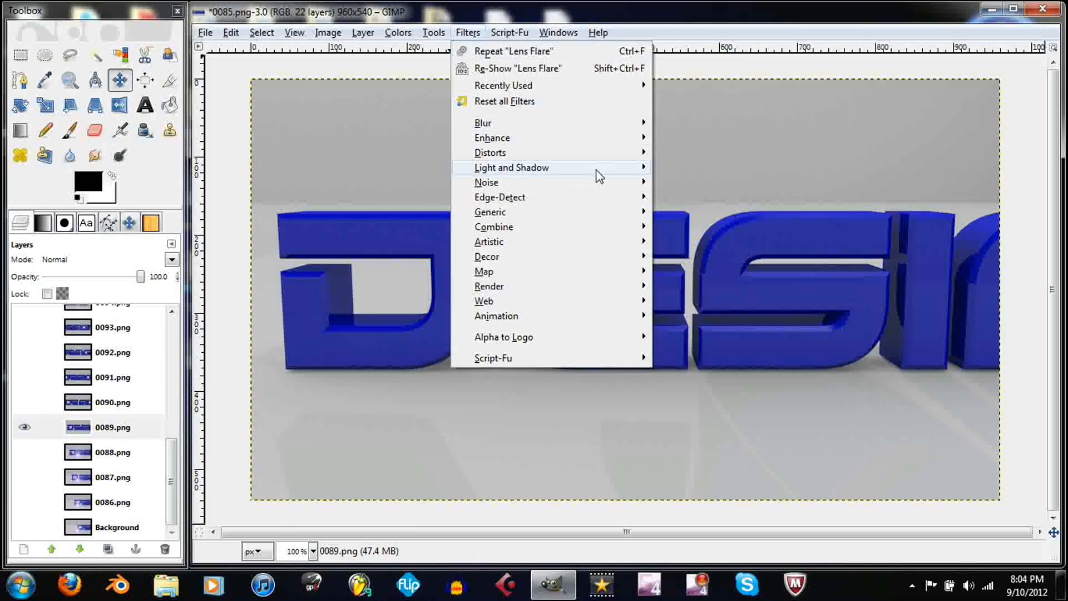
mouse_move(635, 170)
click(711, 229)
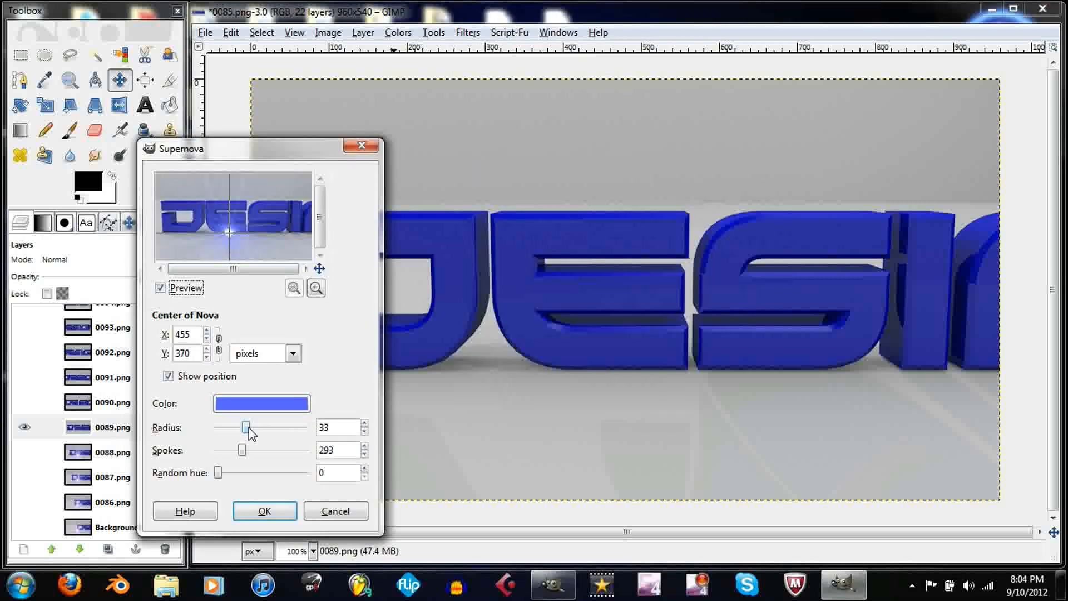
click(207, 332)
click(207, 331)
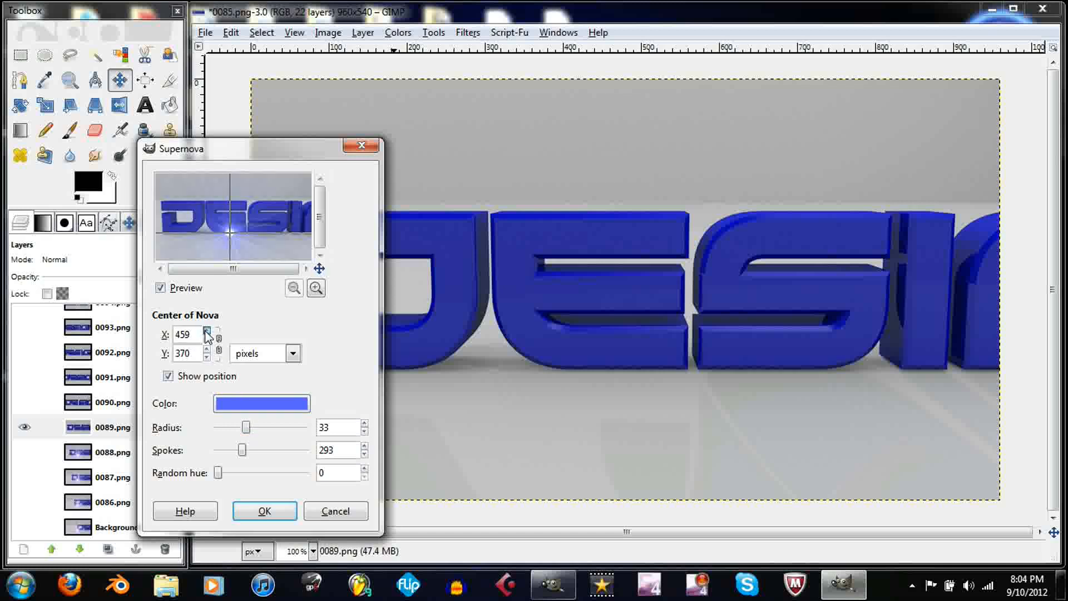
click(247, 427)
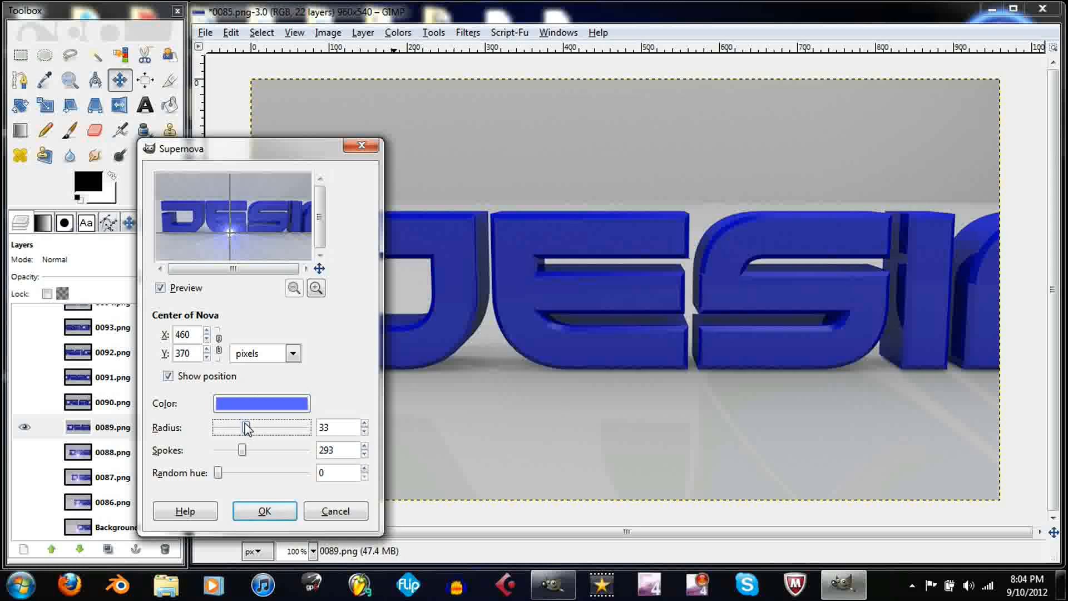
click(271, 516)
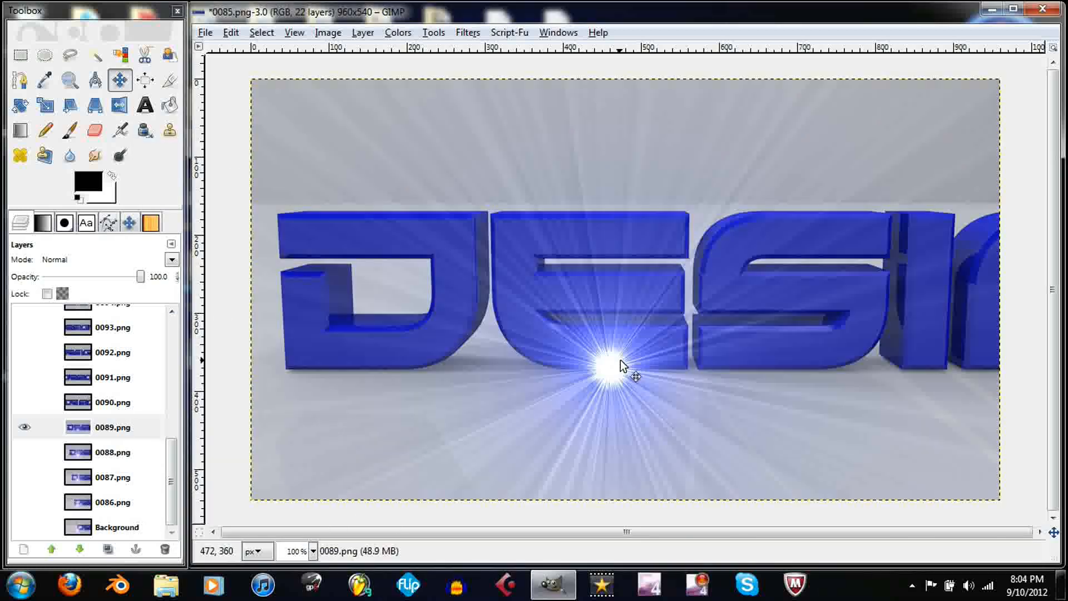
Step: Apply a Lens Flare to layer 0089.png with its centre at X 460, Y 370 pixels
click(473, 34)
mouse_move(634, 172)
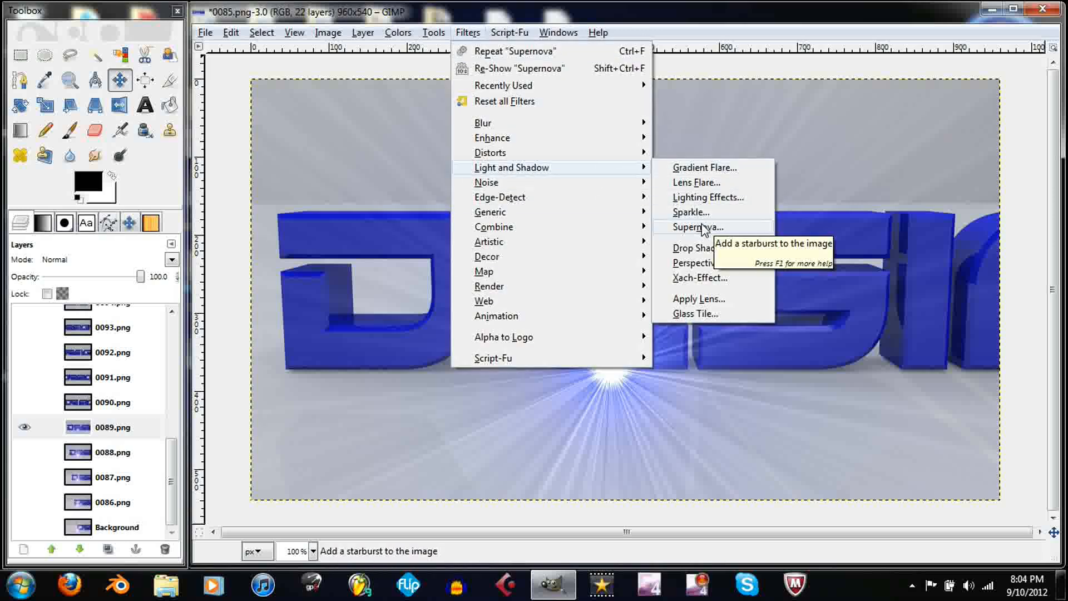
click(705, 182)
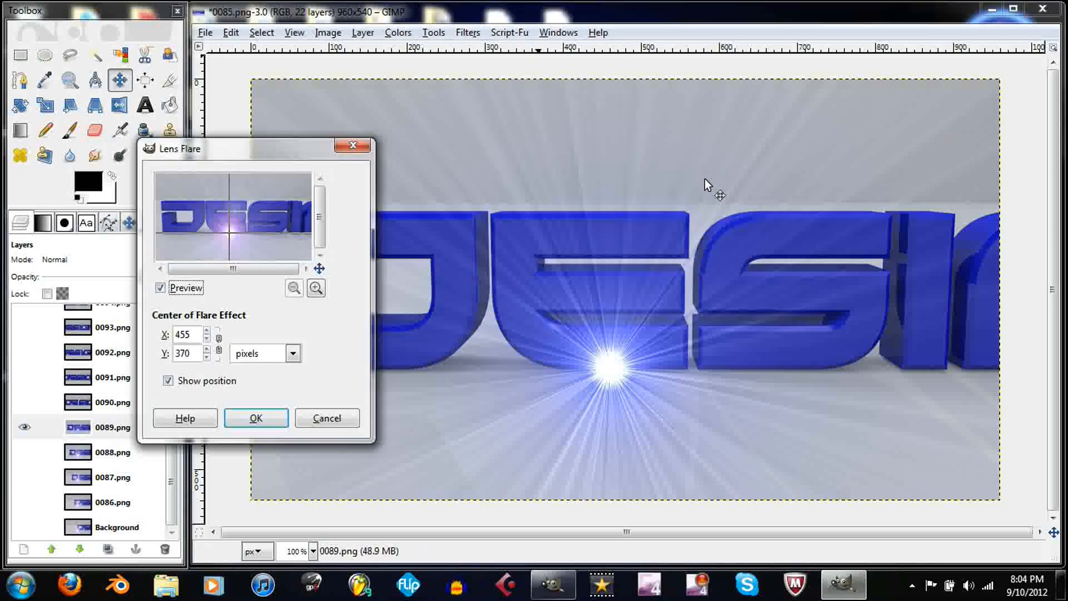
click(206, 331)
click(206, 330)
click(206, 331)
click(207, 331)
click(206, 331)
click(257, 419)
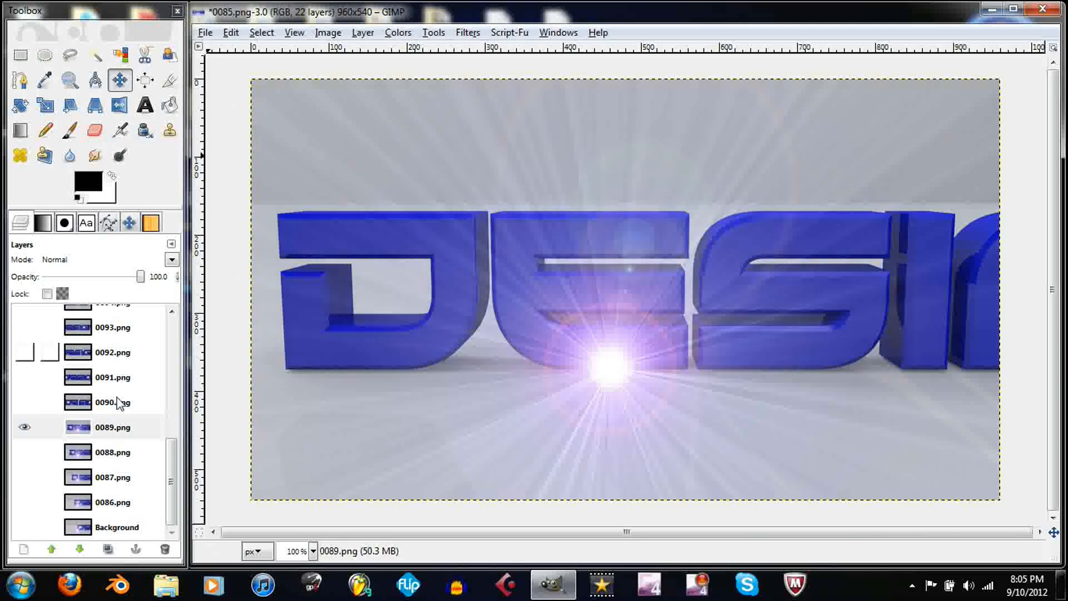
Step: Step through the frames from 0089.png down to Background and back up by toggling layer visibility to examine the moving light
click(111, 453)
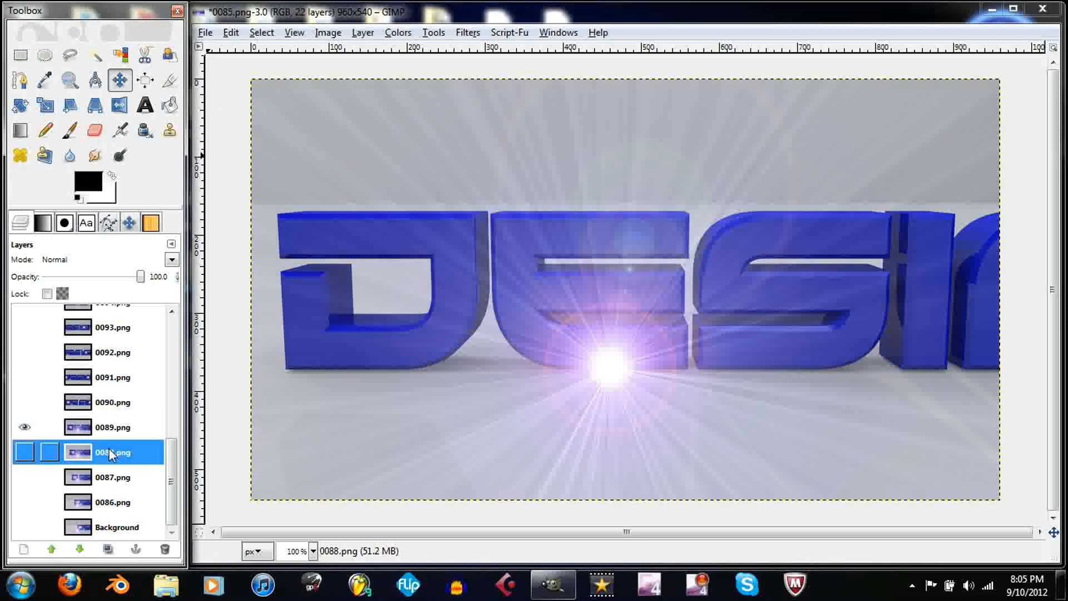
click(24, 453)
click(24, 427)
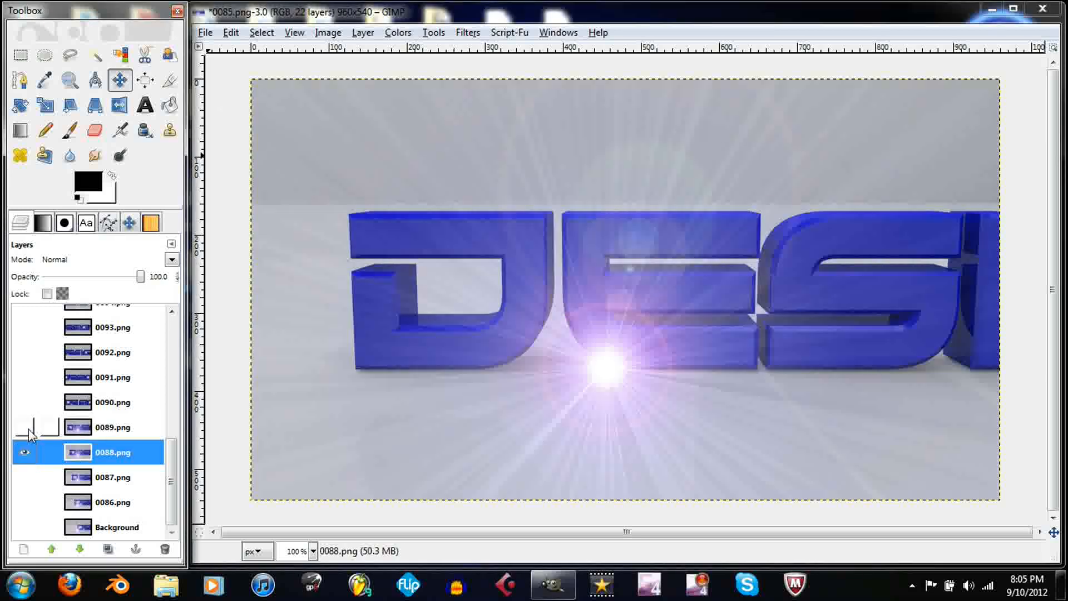
click(24, 477)
click(25, 452)
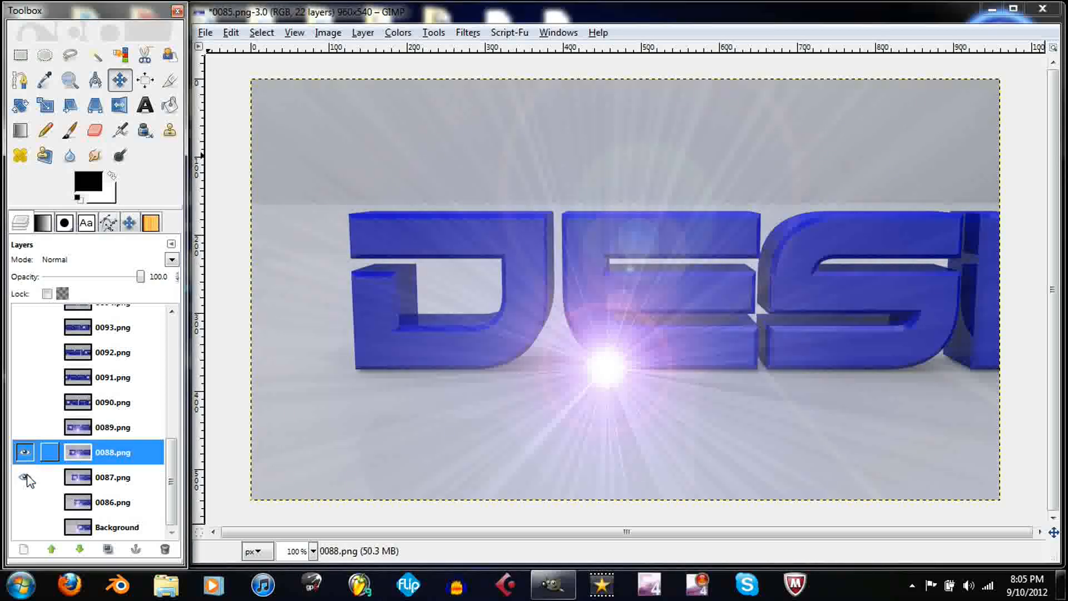
click(25, 477)
click(25, 502)
click(24, 527)
click(25, 502)
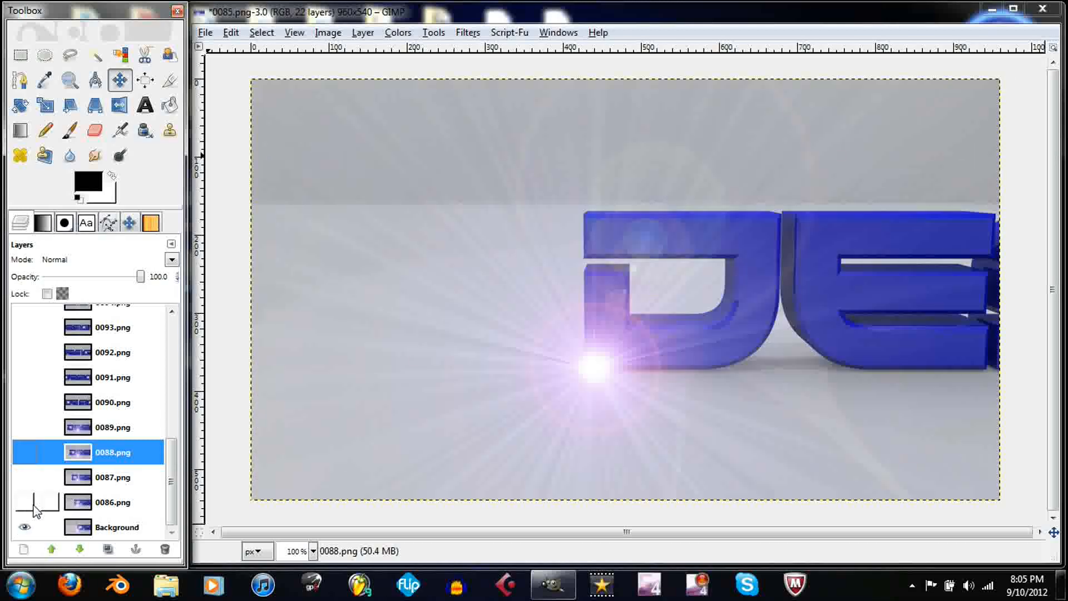
click(25, 502)
click(24, 477)
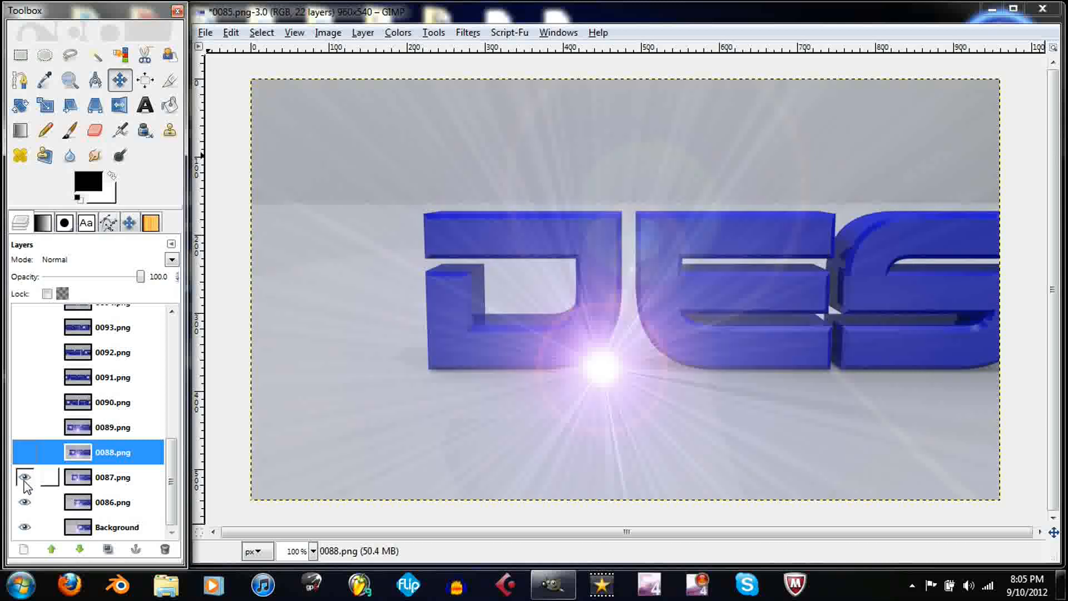
click(25, 453)
click(24, 427)
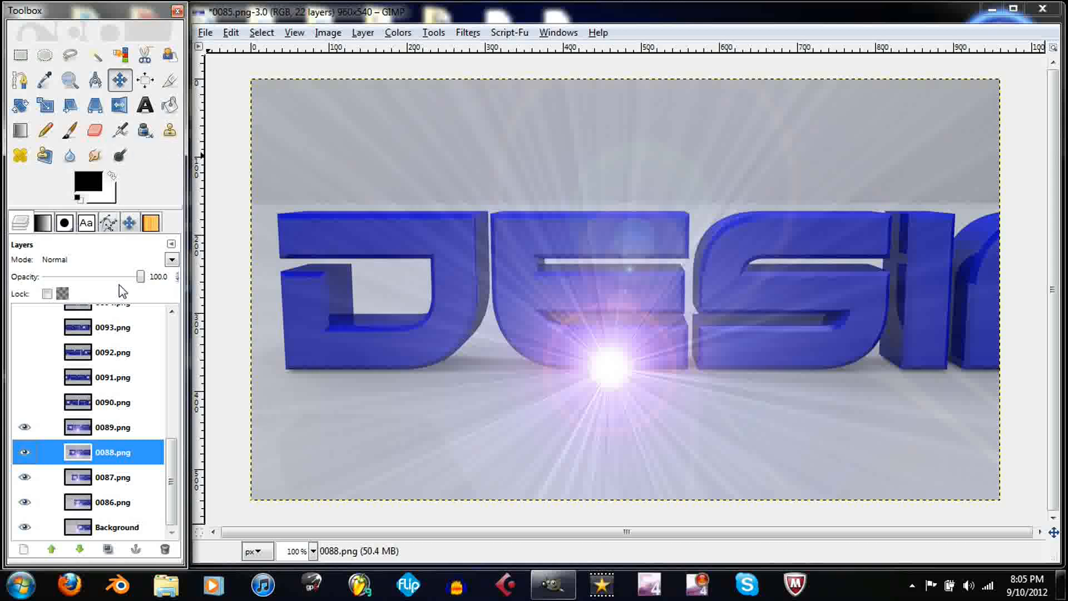
Step: Make the Background layer active and hide layers 0086.png to 0089.png so only the Background frame shows
click(92, 532)
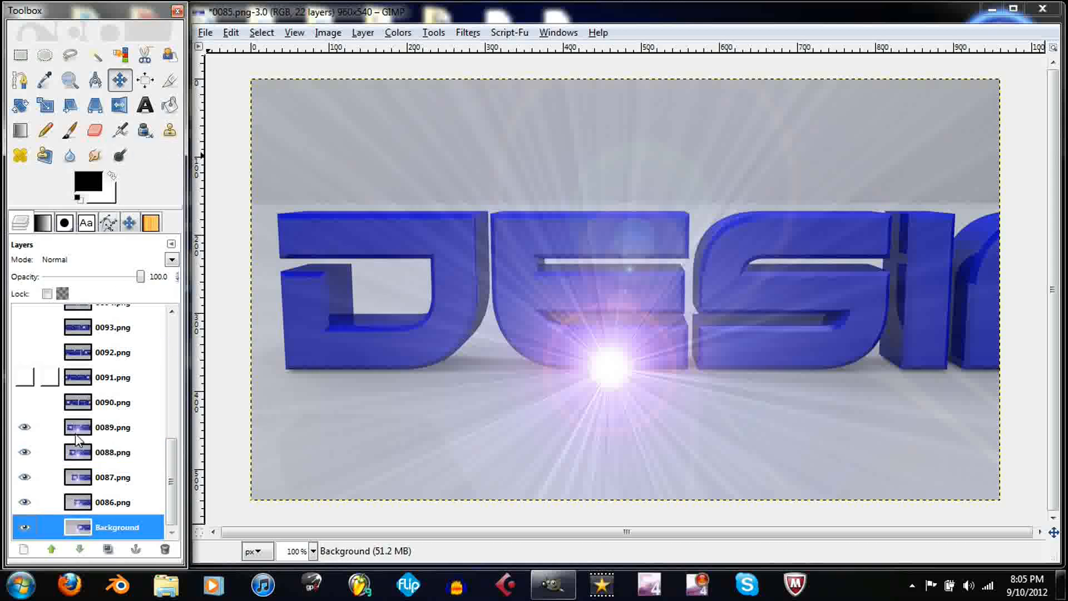
click(32, 426)
click(25, 451)
click(24, 477)
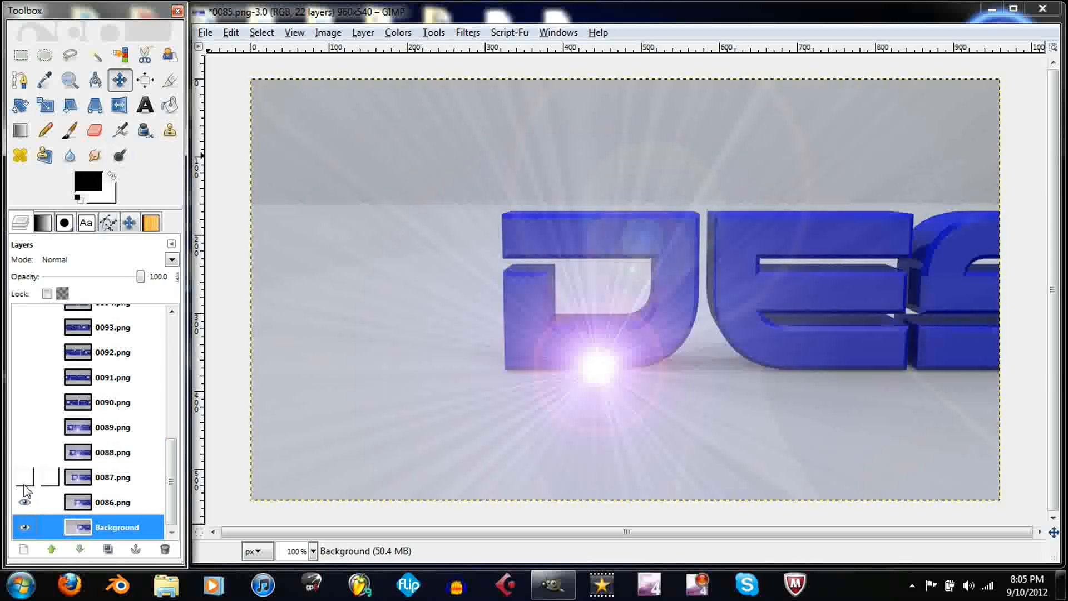
click(25, 502)
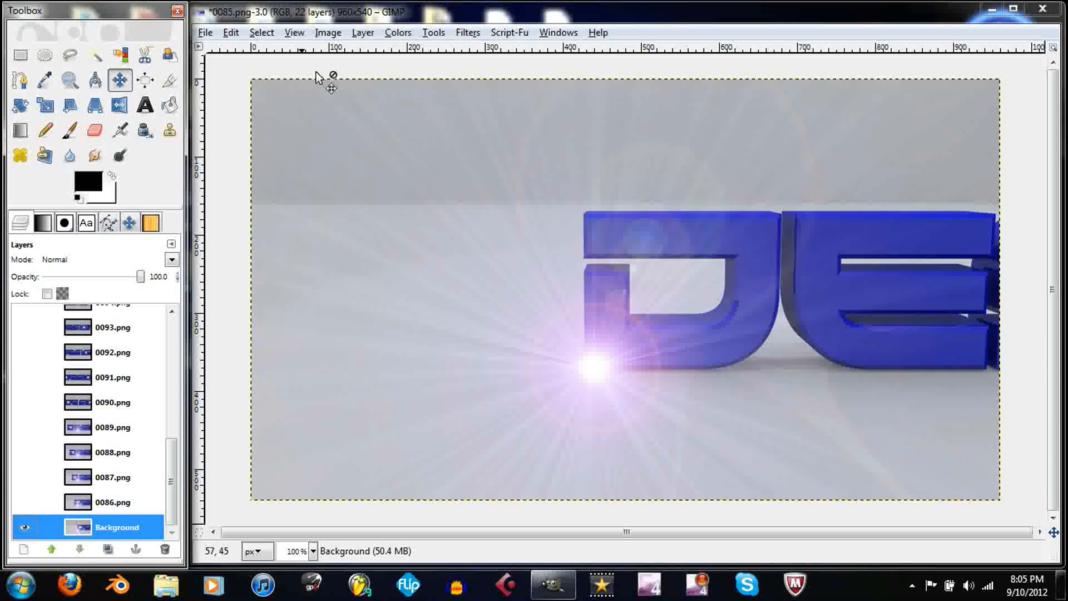
Step: Start saving the Background frame under the name Frame 85.png in the tmp folder, and cancel the save
click(205, 34)
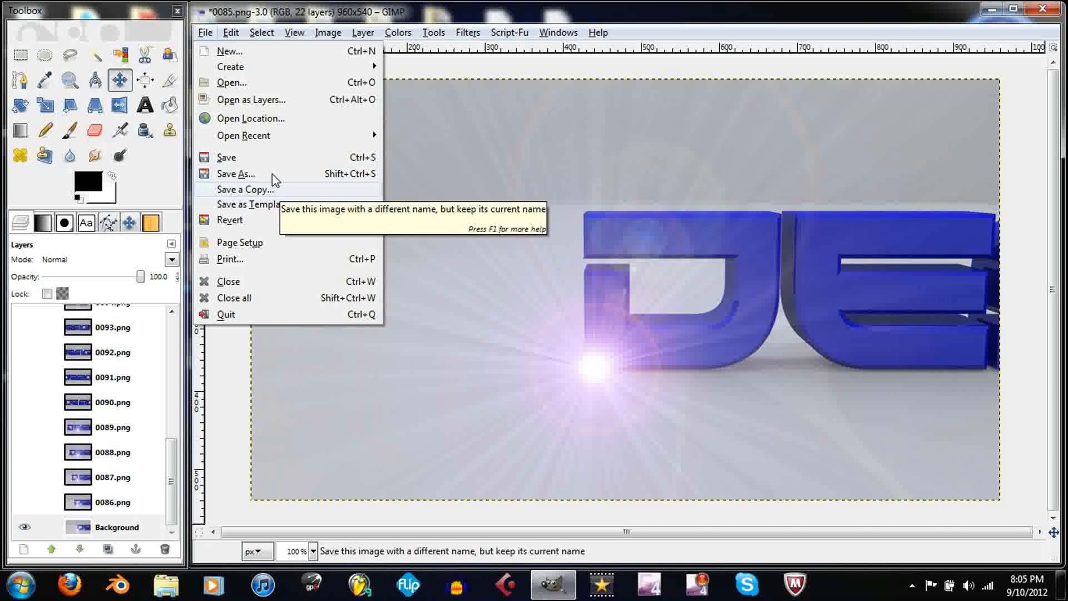
click(310, 174)
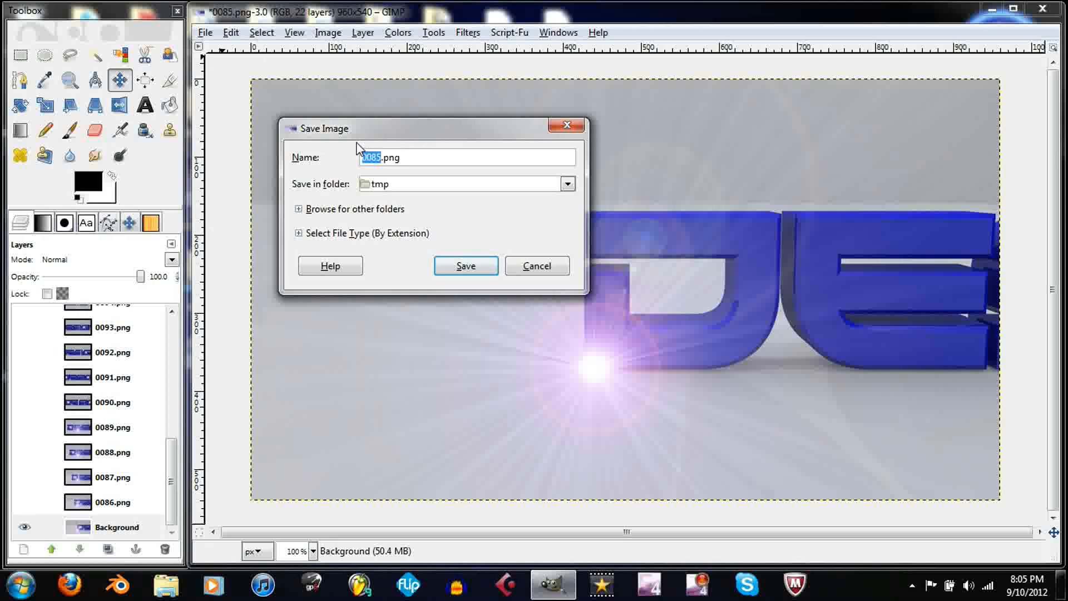
text(Frame )
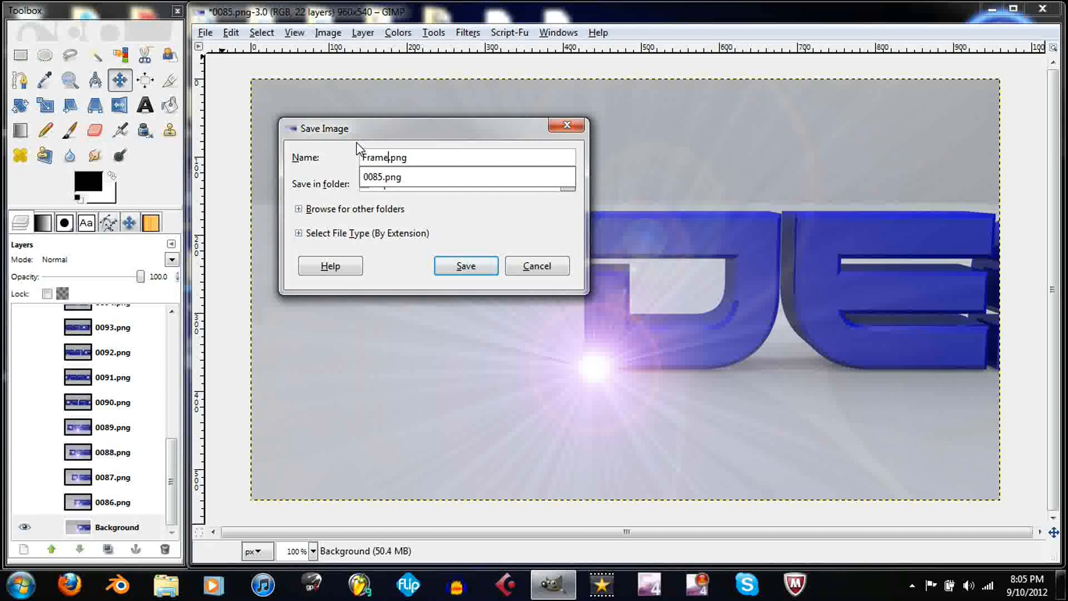
text(85)
click(538, 273)
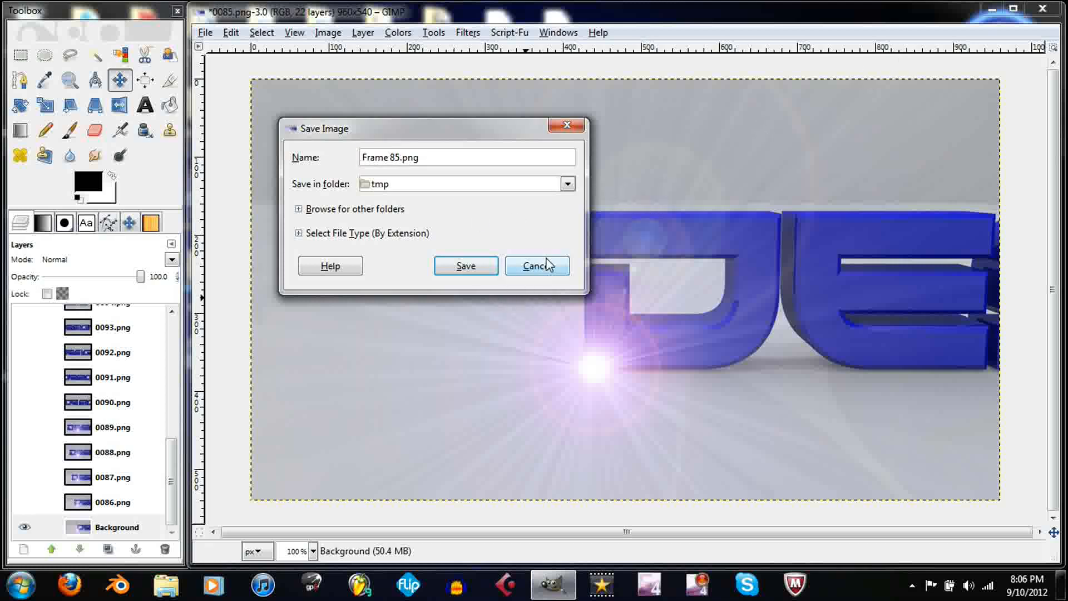
click(537, 267)
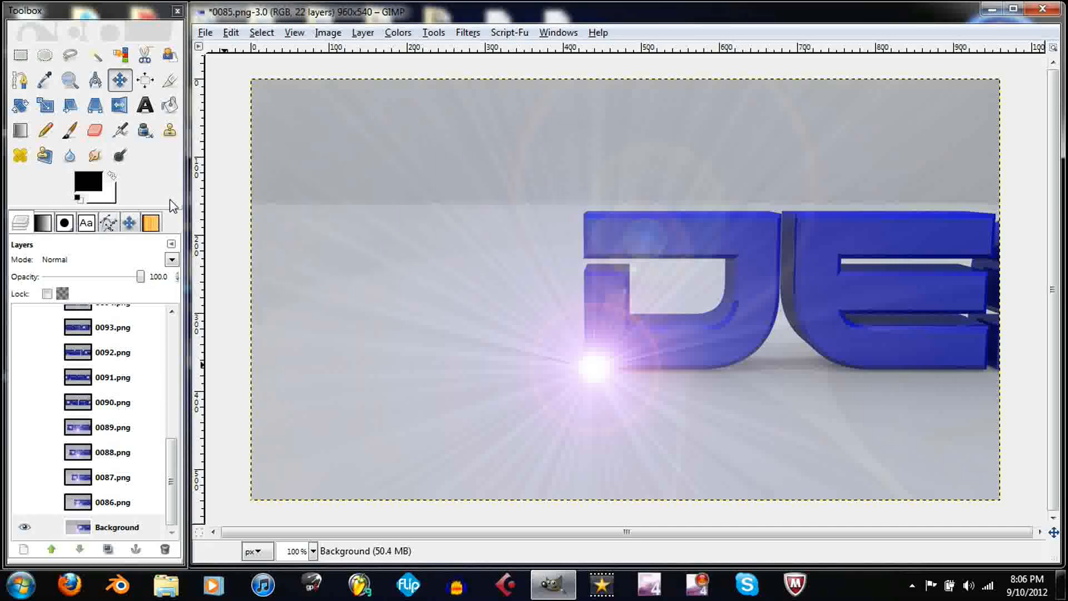
Step: Close image 0085.png without saving its changes and exit GIMP along with its Toolbox
click(1044, 10)
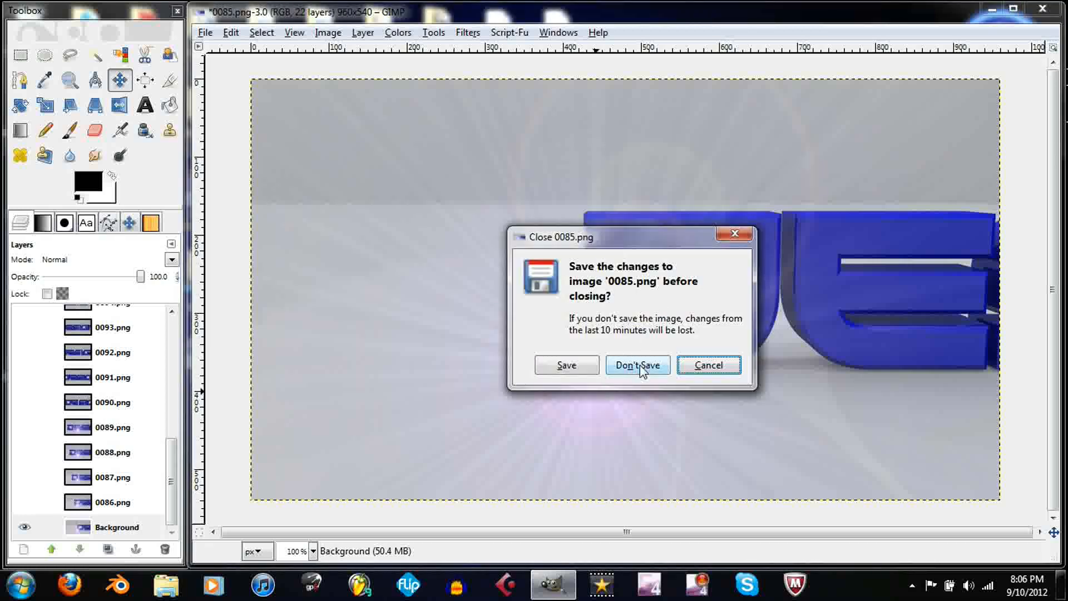
click(640, 367)
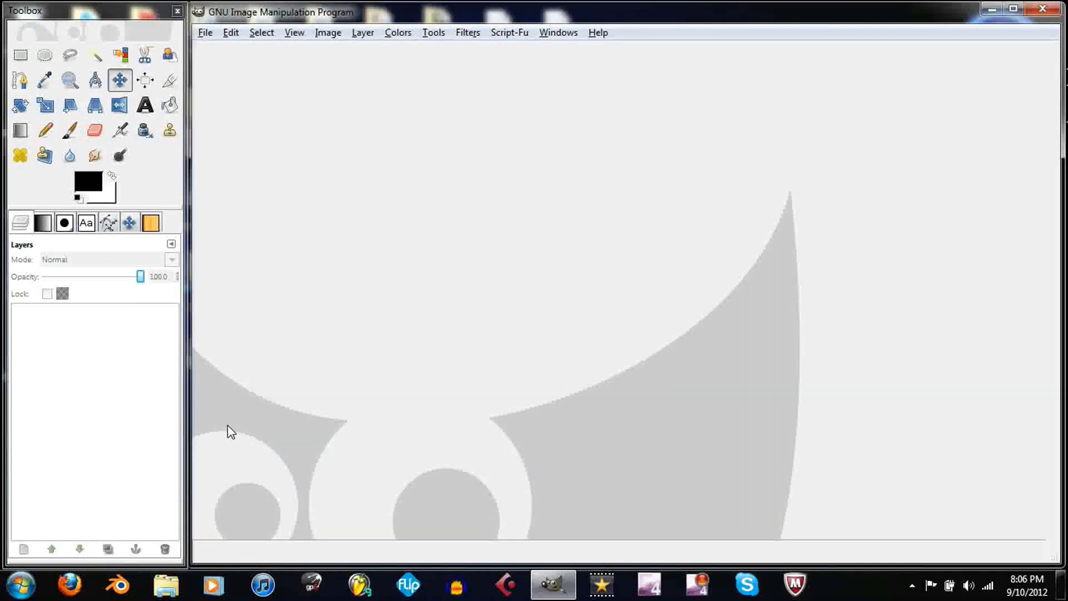
click(1042, 11)
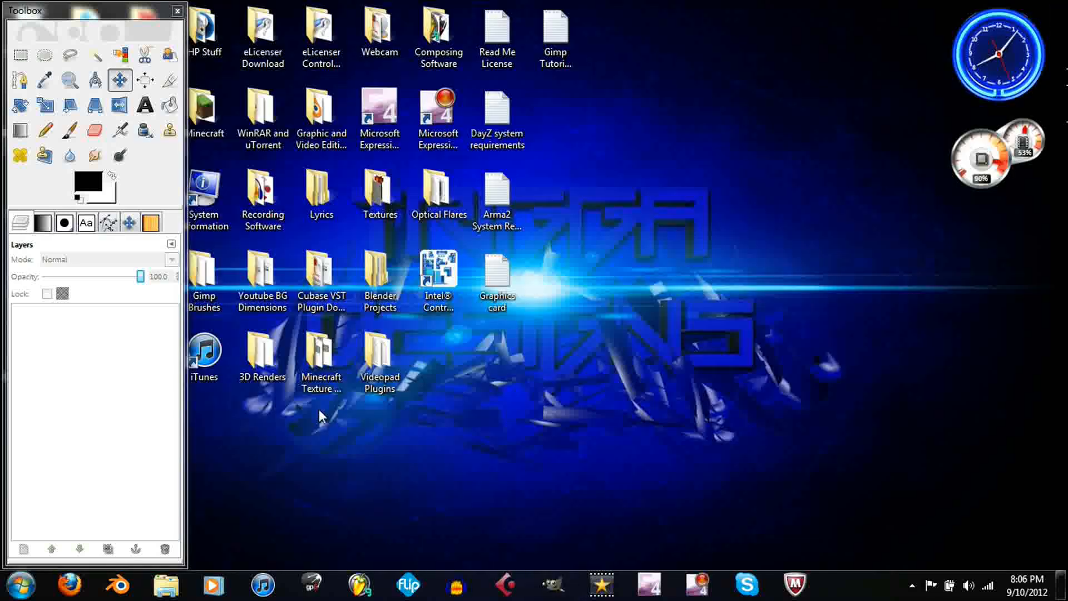
click(177, 11)
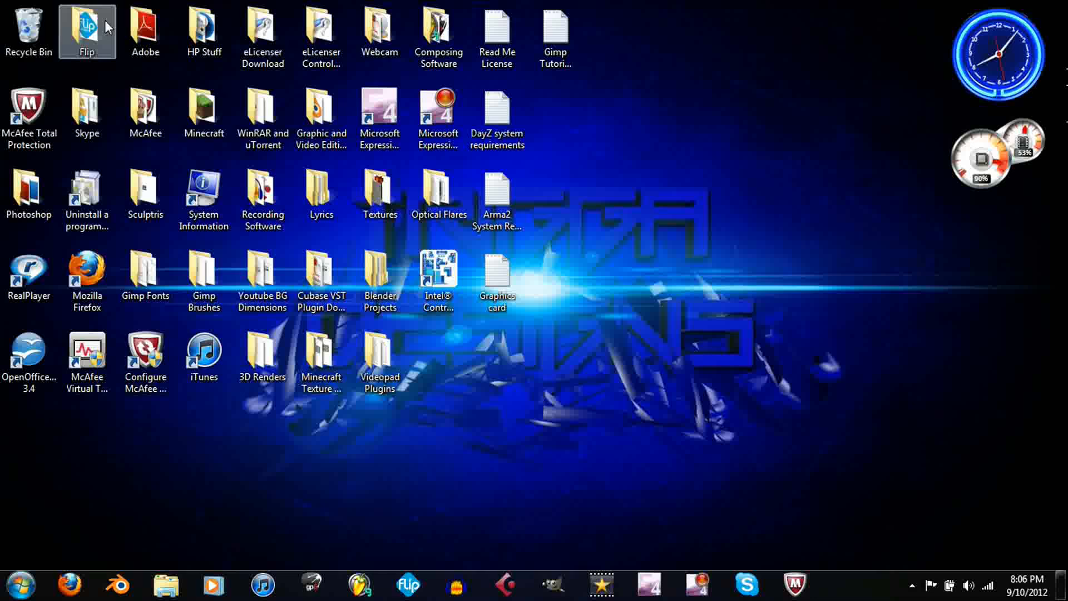
Step: Open Windows Live Movie Maker and add images 0001 to 0084 from the tmp folder on Local Disk (C:)
click(20, 584)
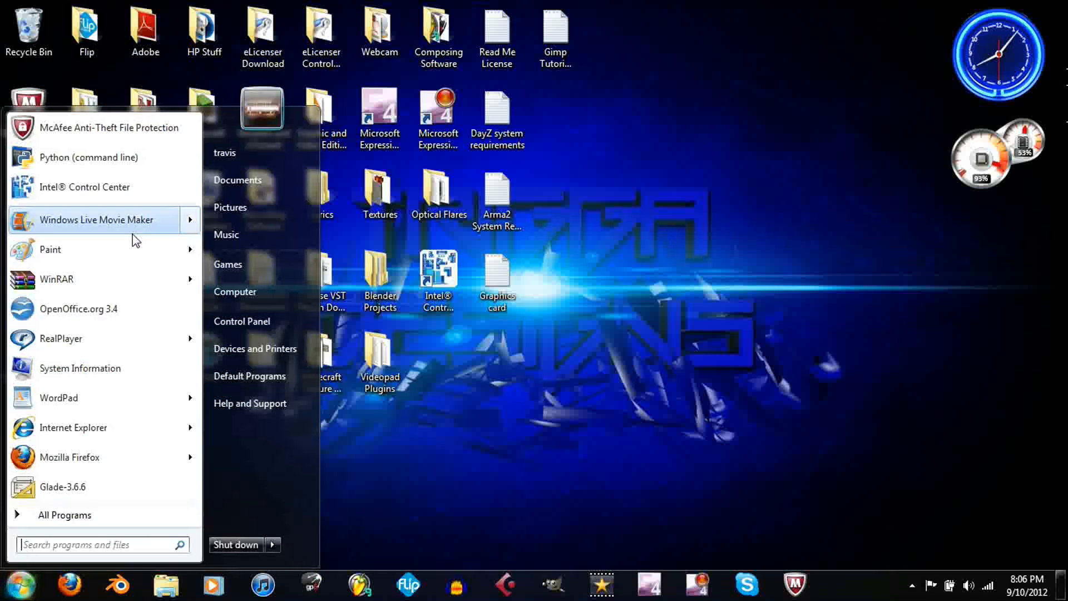
click(606, 275)
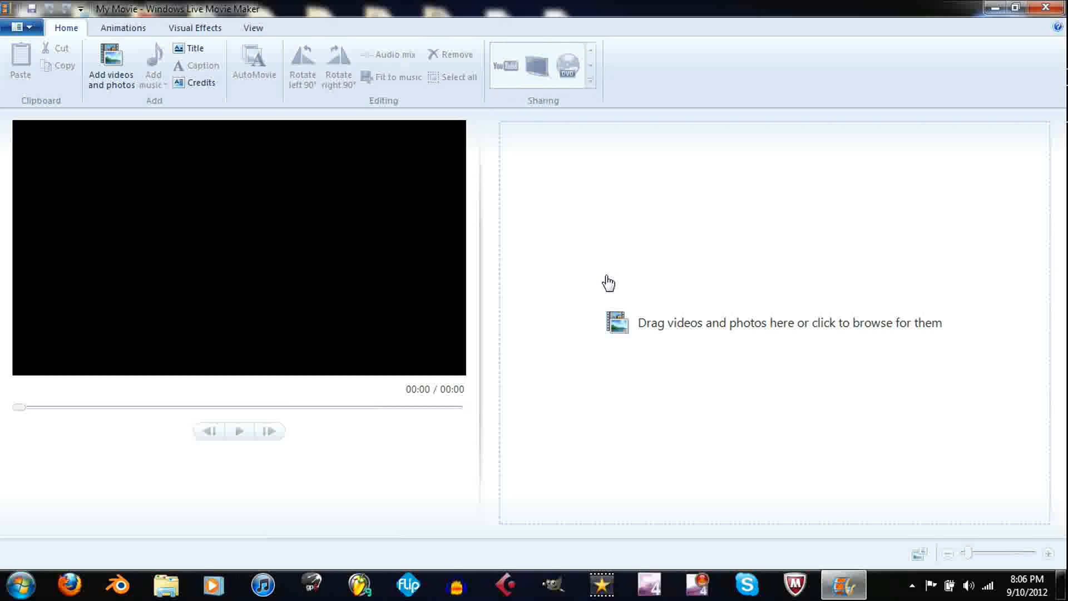
click(108, 81)
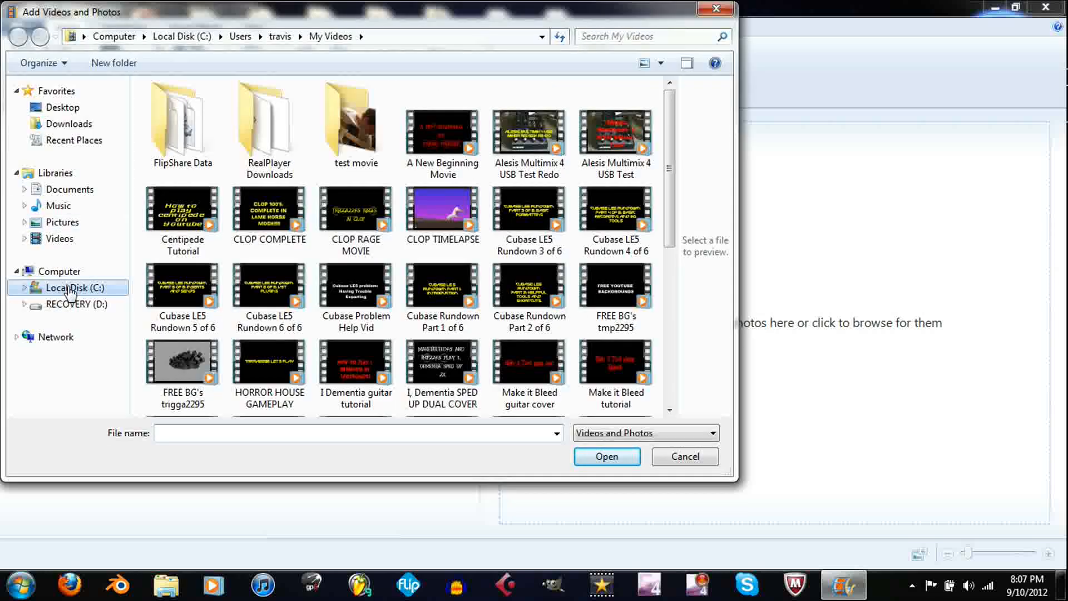
click(68, 288)
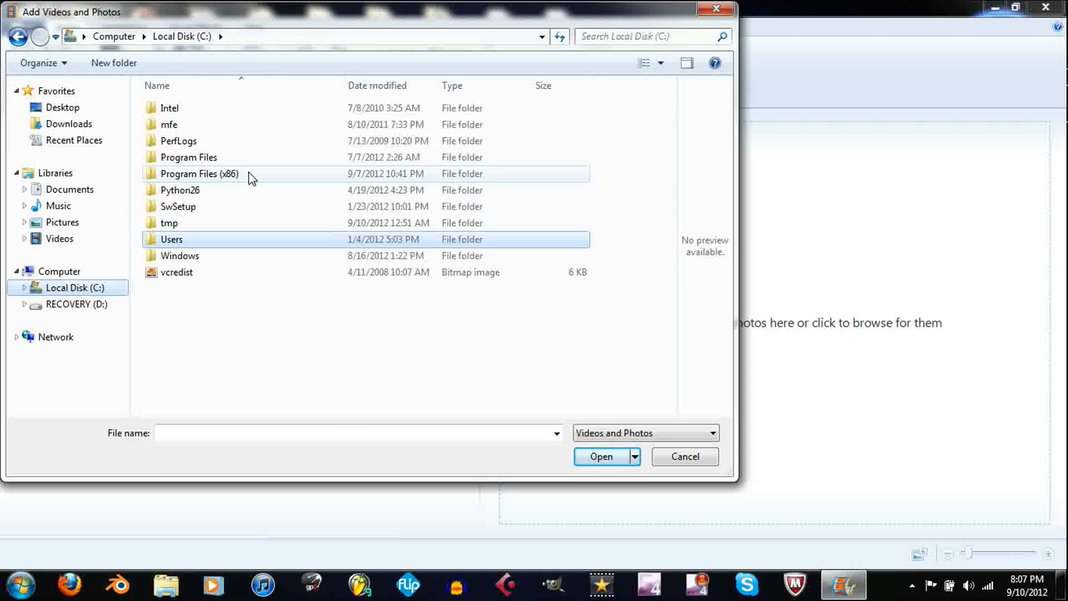
click(222, 226)
double_click(222, 224)
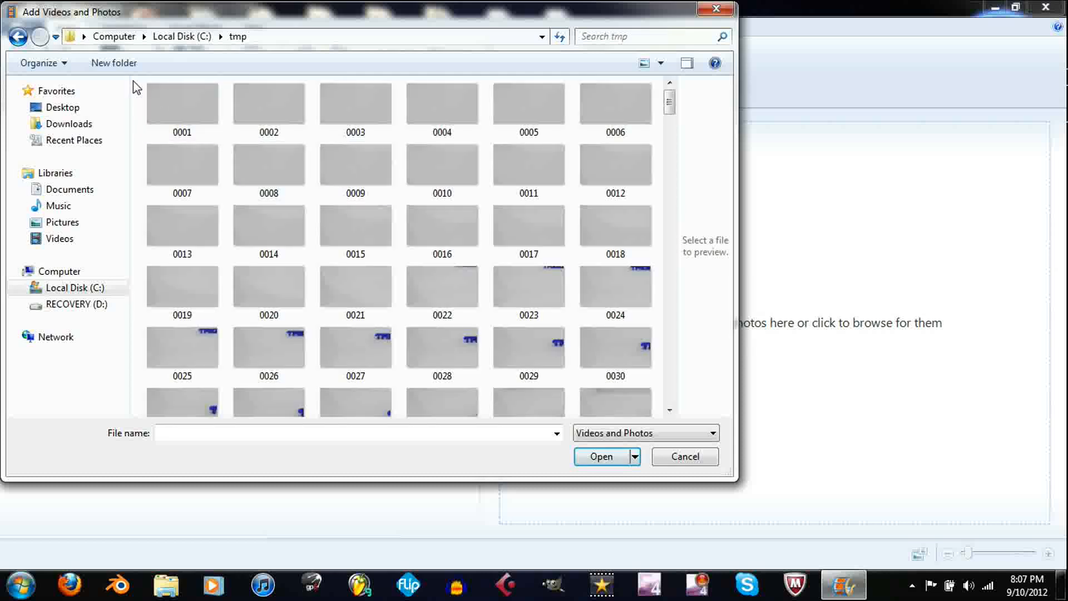
drag(132, 81, 660, 275)
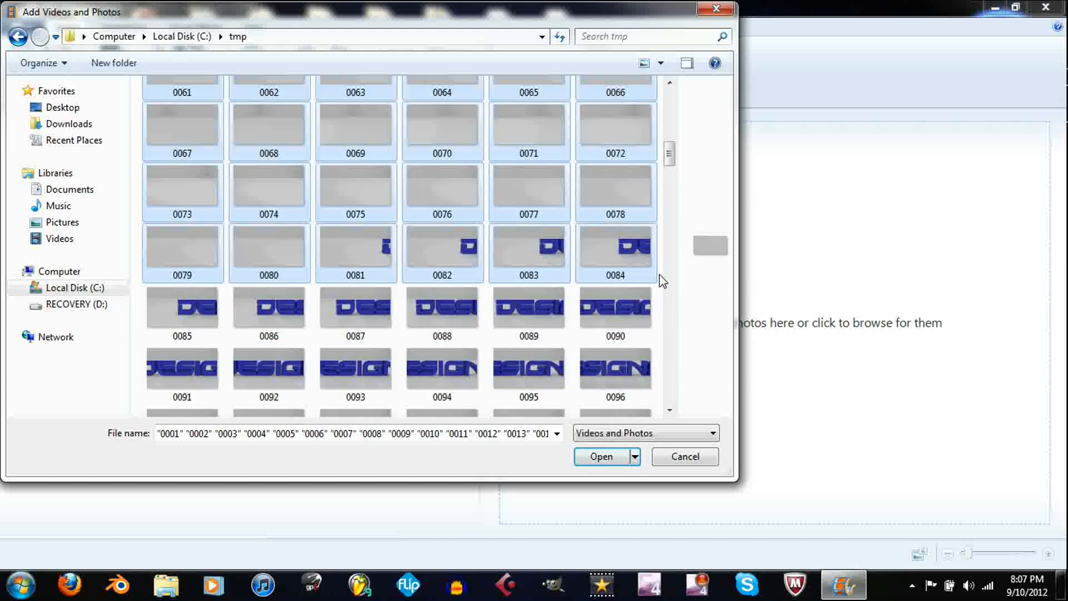
click(622, 457)
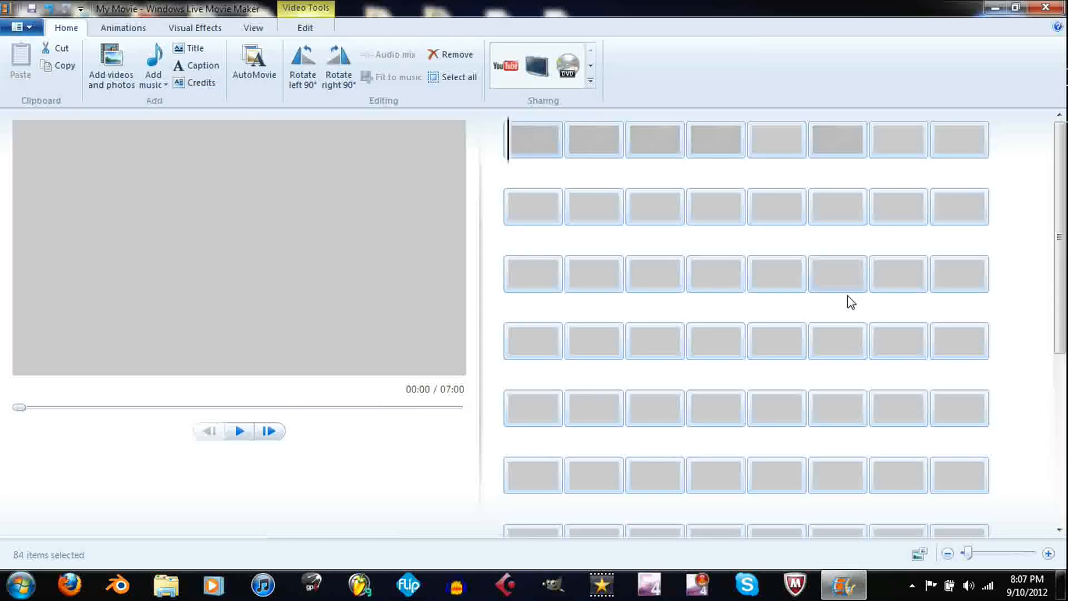
Step: Place the insertion point after 0084.png and add images Frame 85 to Frame 106 from the tmp folder
drag(1060, 270, 1061, 481)
click(732, 505)
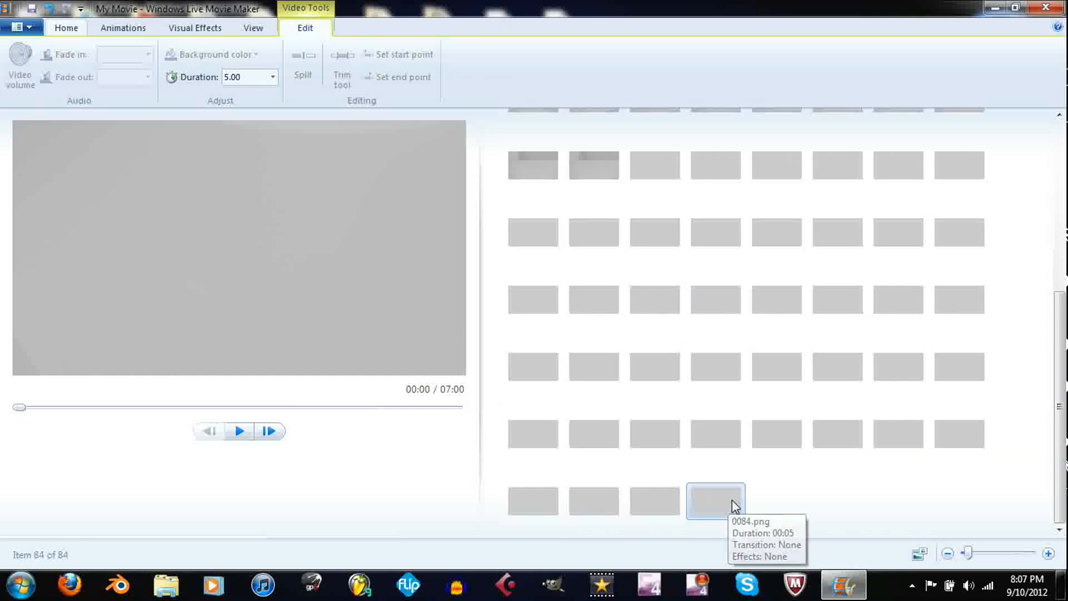
click(744, 503)
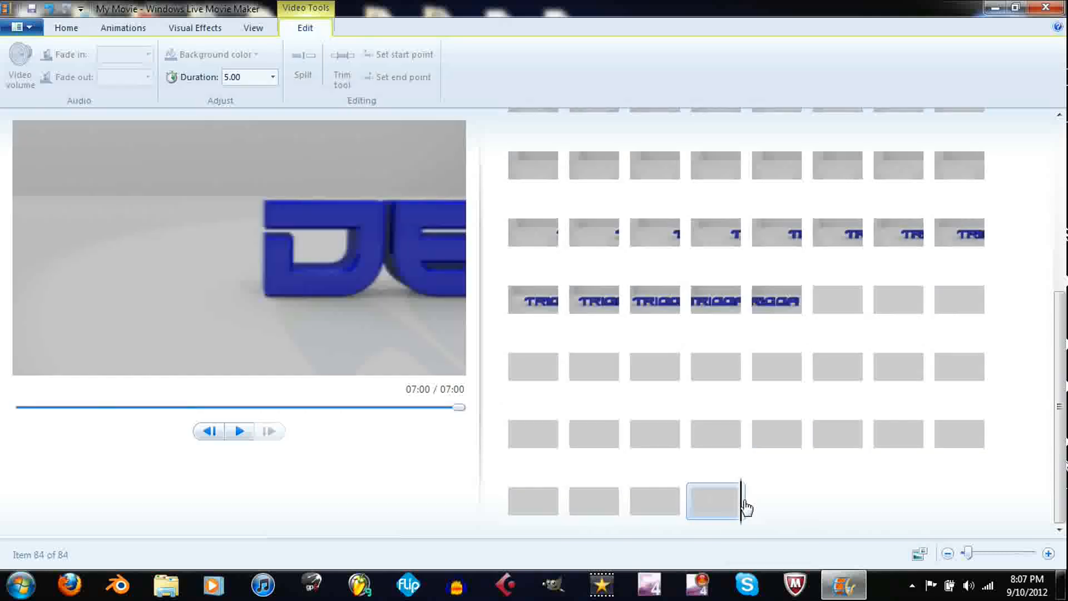
click(67, 27)
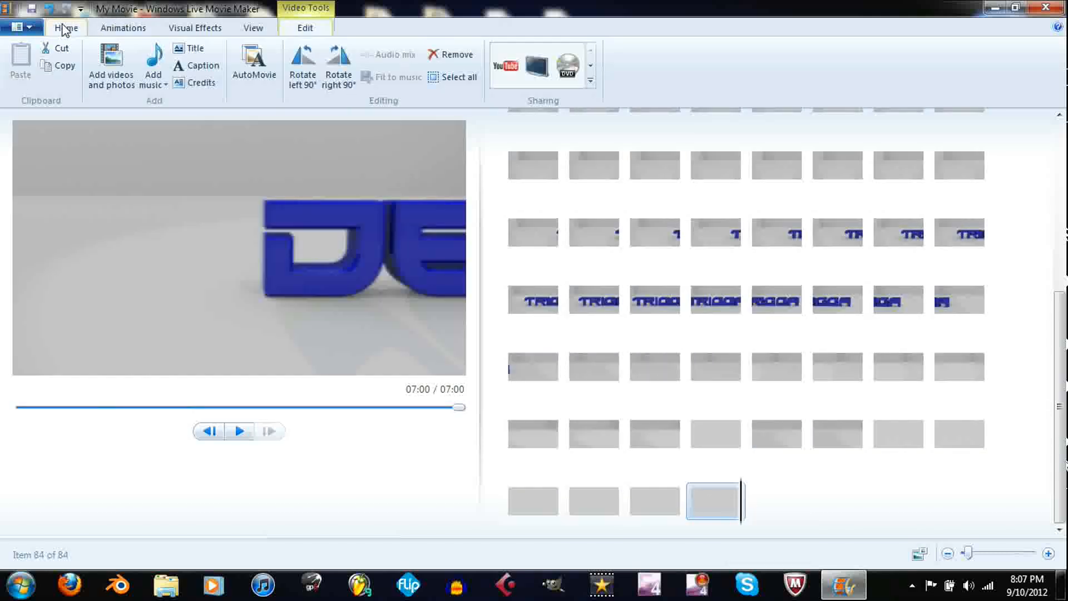
click(113, 82)
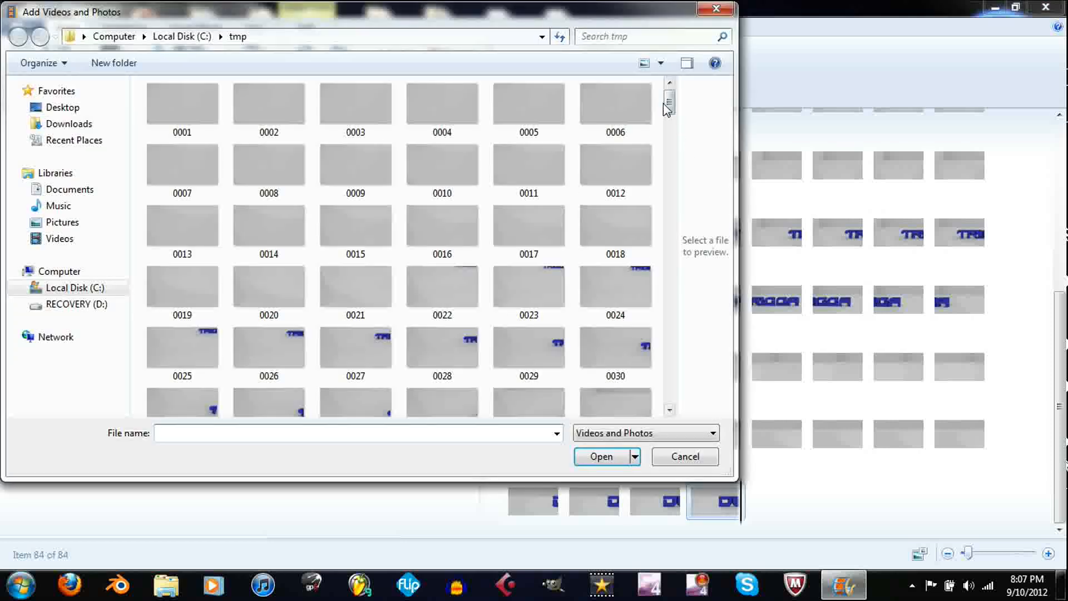
drag(670, 103, 669, 384)
drag(140, 234, 647, 405)
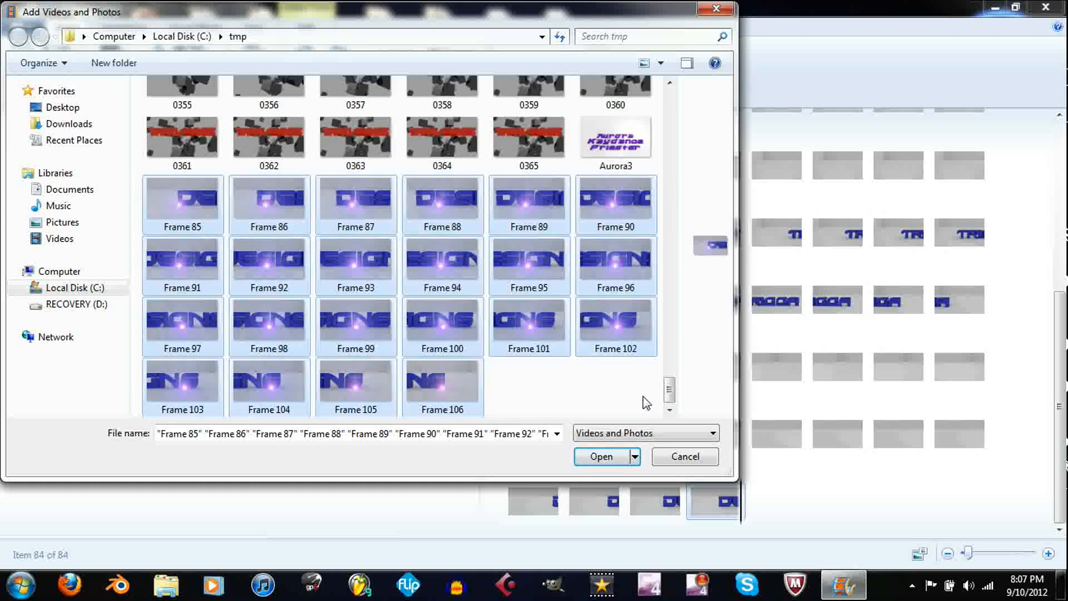
click(601, 457)
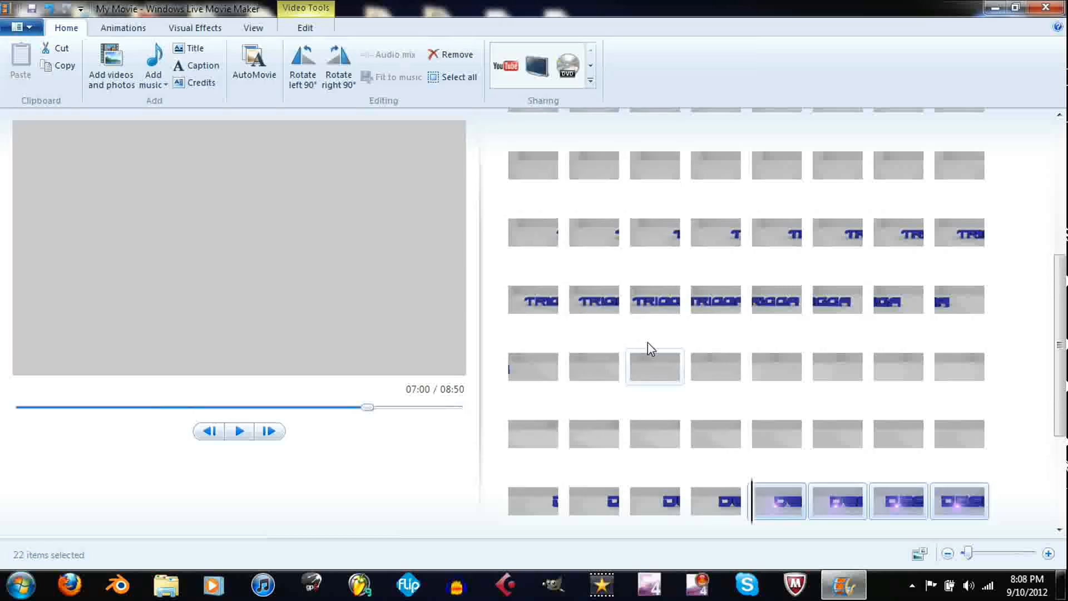
Step: Place the insertion point after Frame 106 and select the images from 0103 onwards in the tmp folder for adding
scroll(868, 446, down, 3)
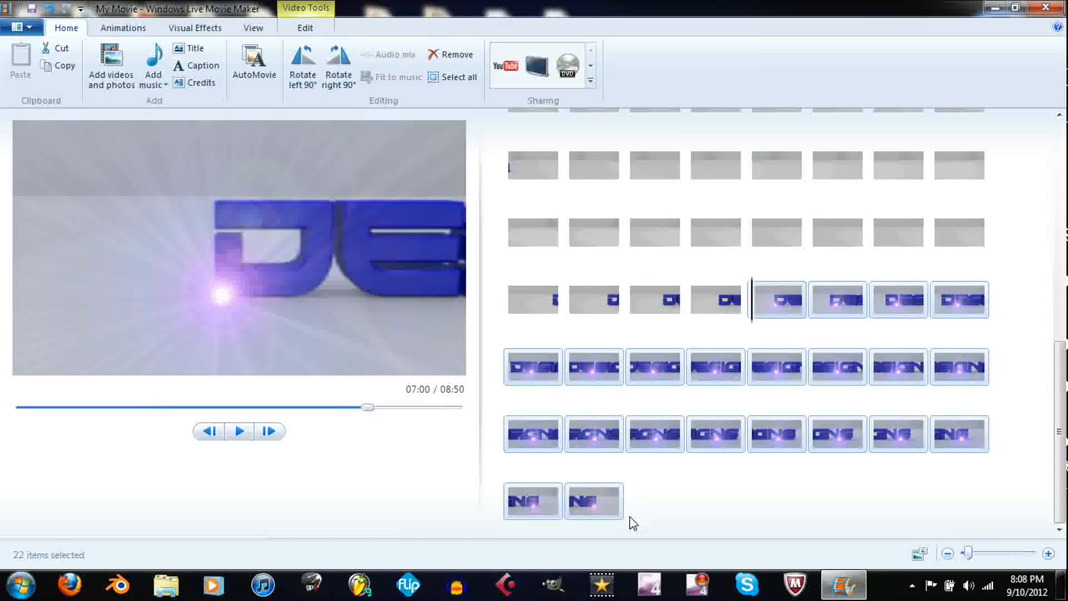
click(619, 507)
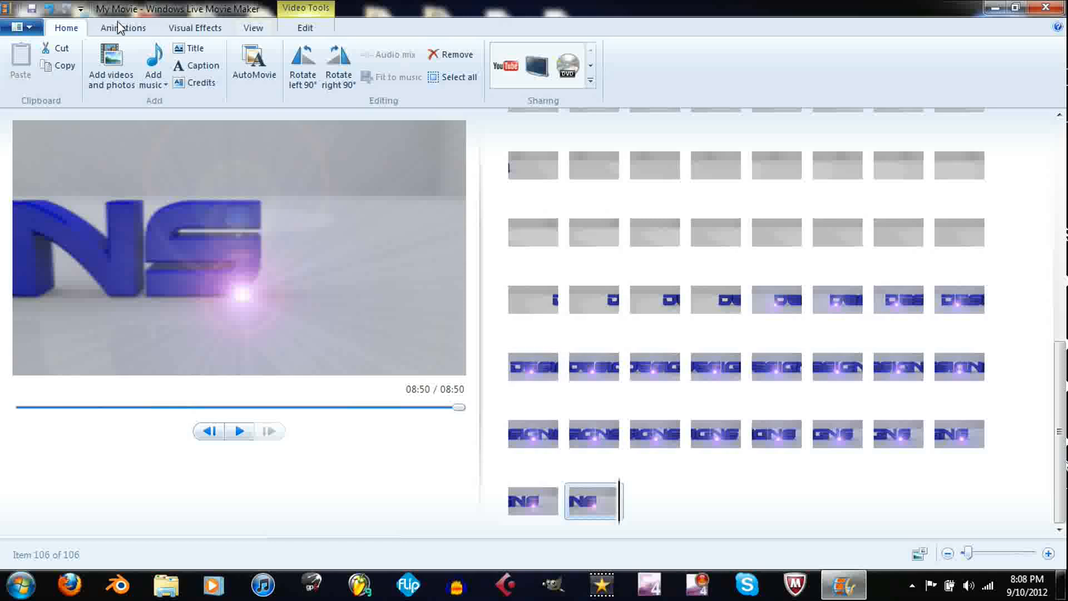
click(113, 51)
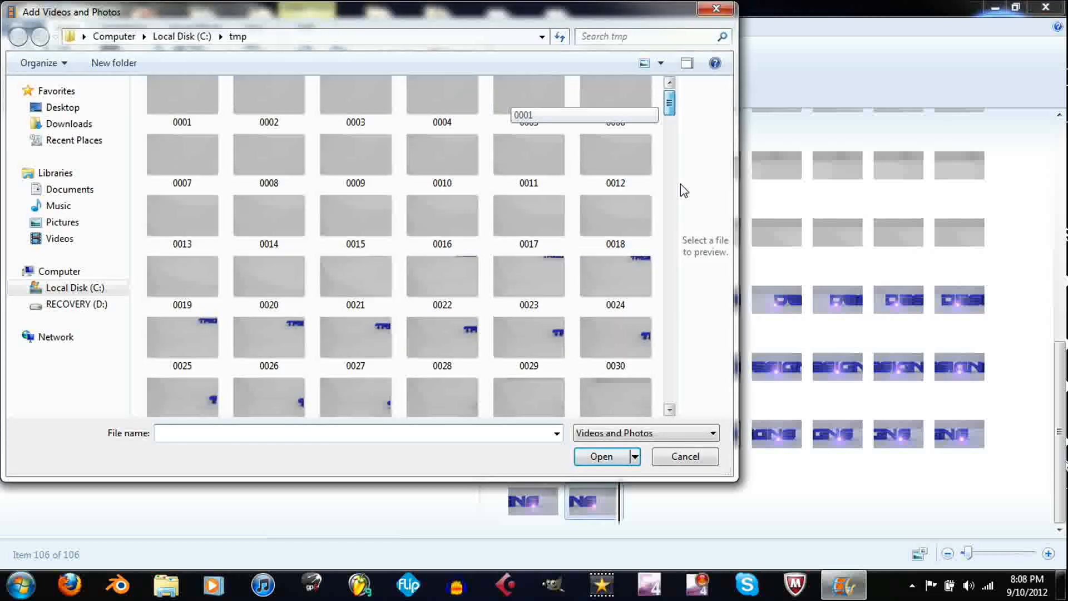
scroll(684, 190, down, 10)
scroll(682, 190, down, 1)
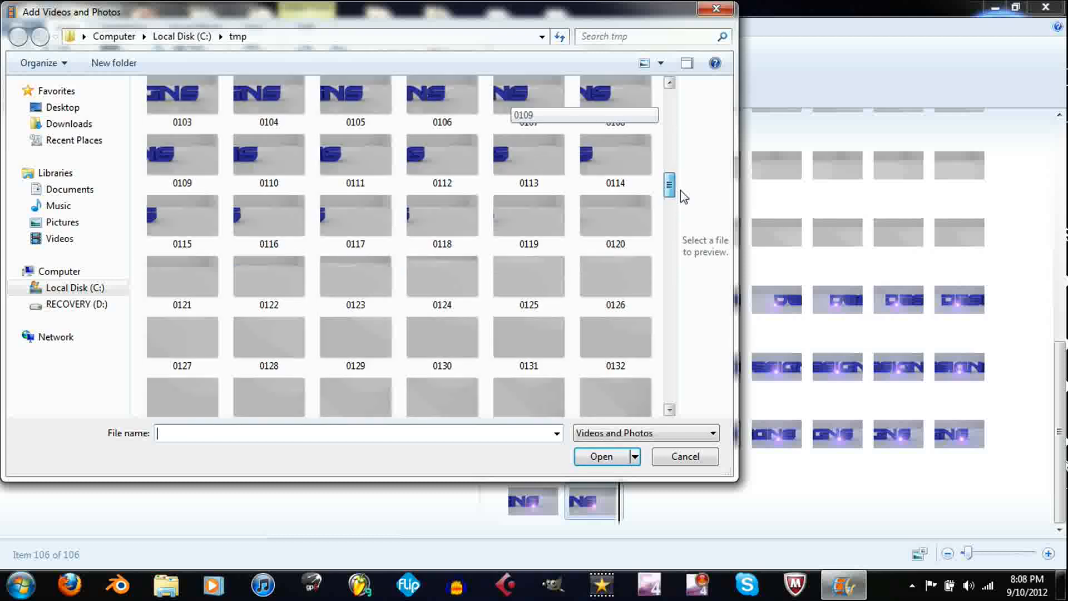
click(489, 94)
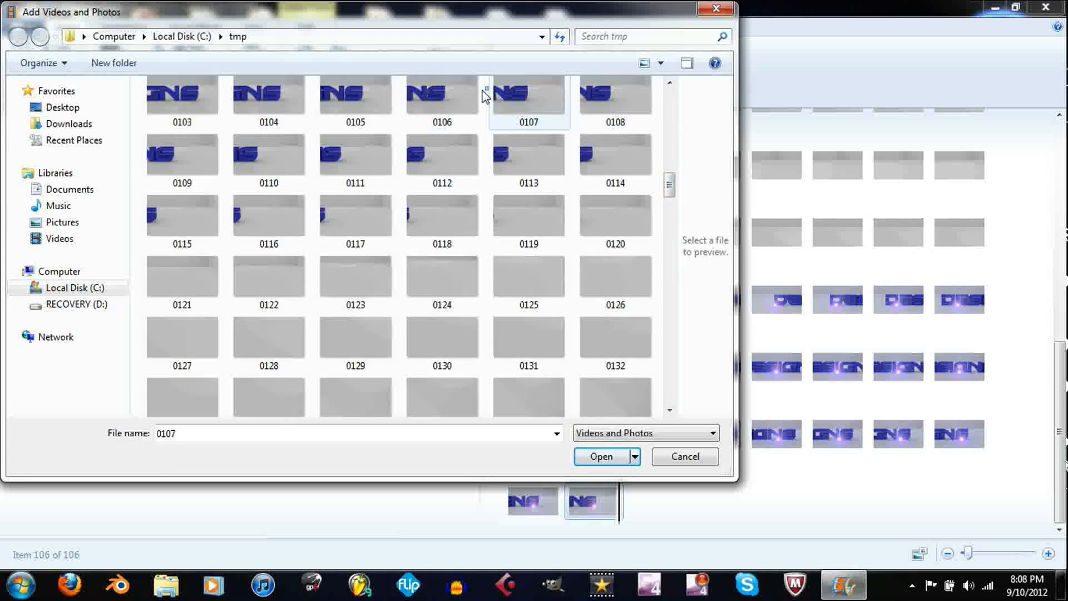
click(465, 95)
scroll(178, 109, up, 2)
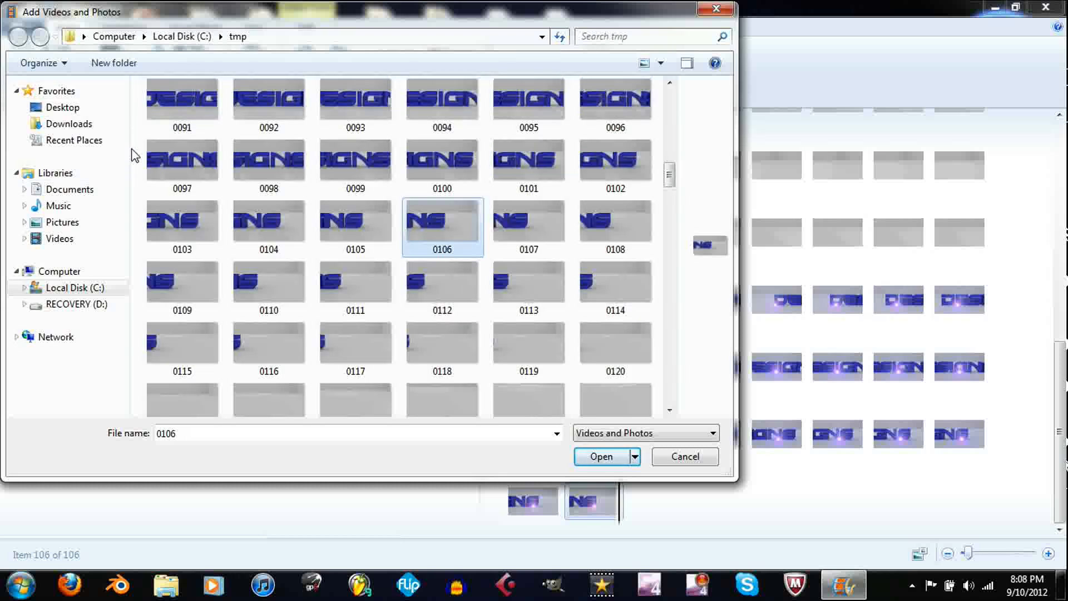
click(136, 150)
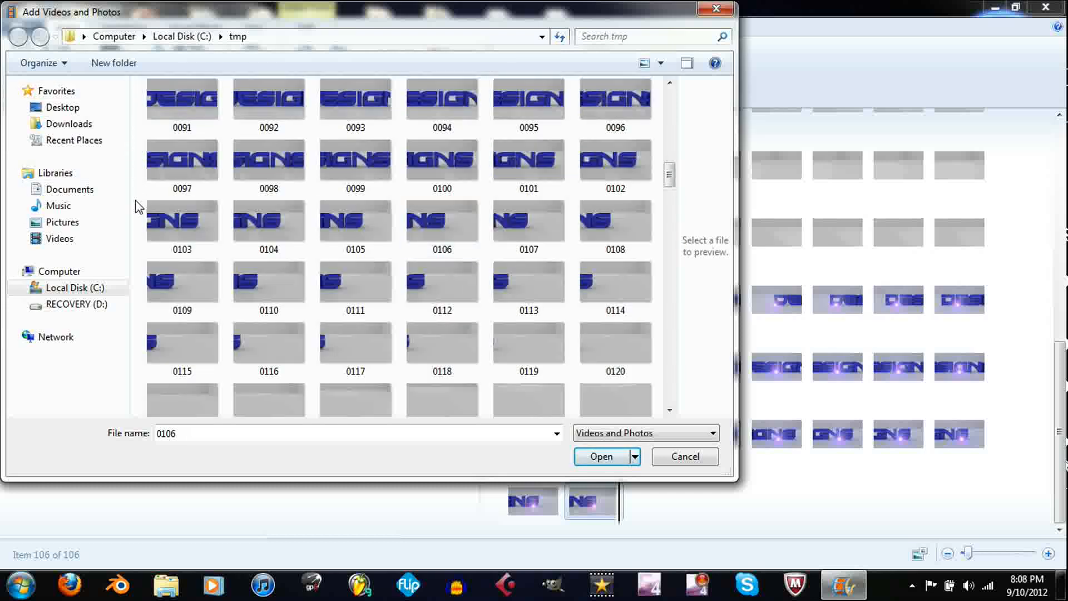
drag(136, 204, 239, 223)
scroll(240, 222, up, 10)
scroll(240, 223, down, 3)
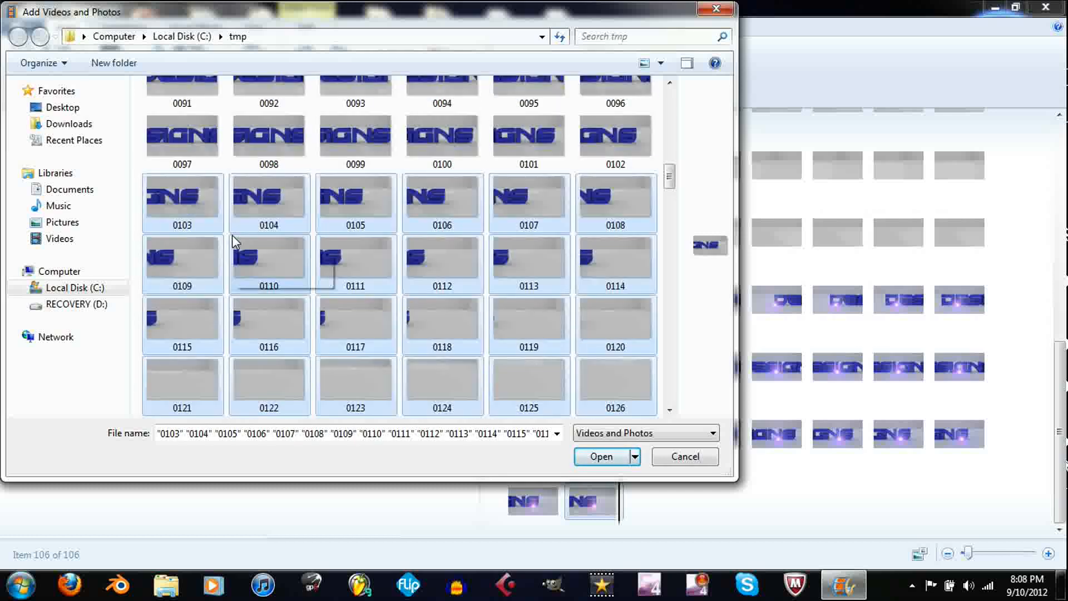
Step: Exclude images 0103 to 0106 from the selection and add the remaining images, starting with 0107, to the movie
ctrl+click(182, 201)
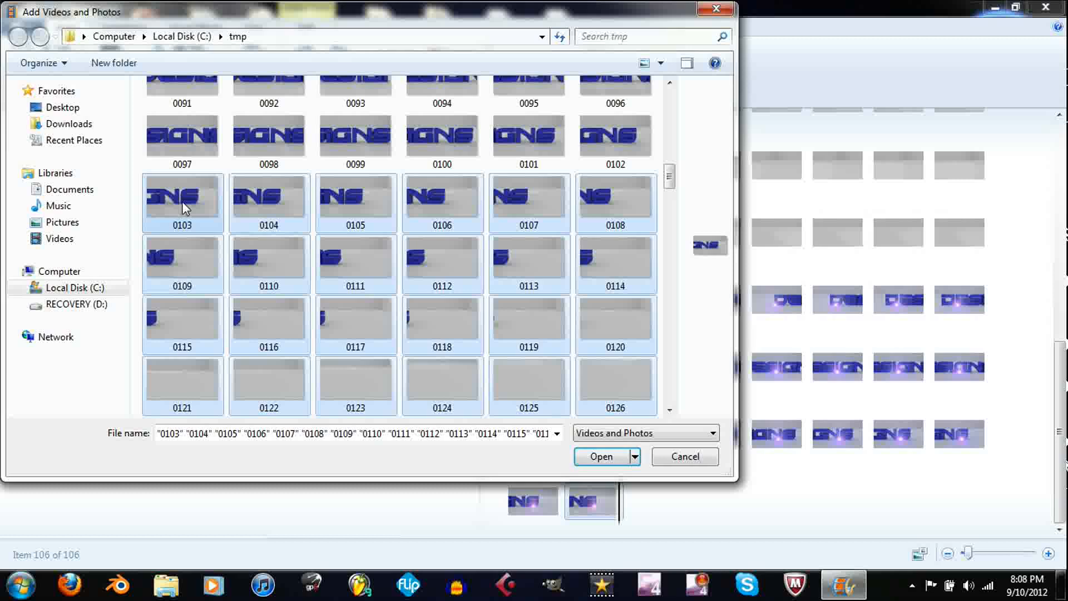
ctrl+click(291, 198)
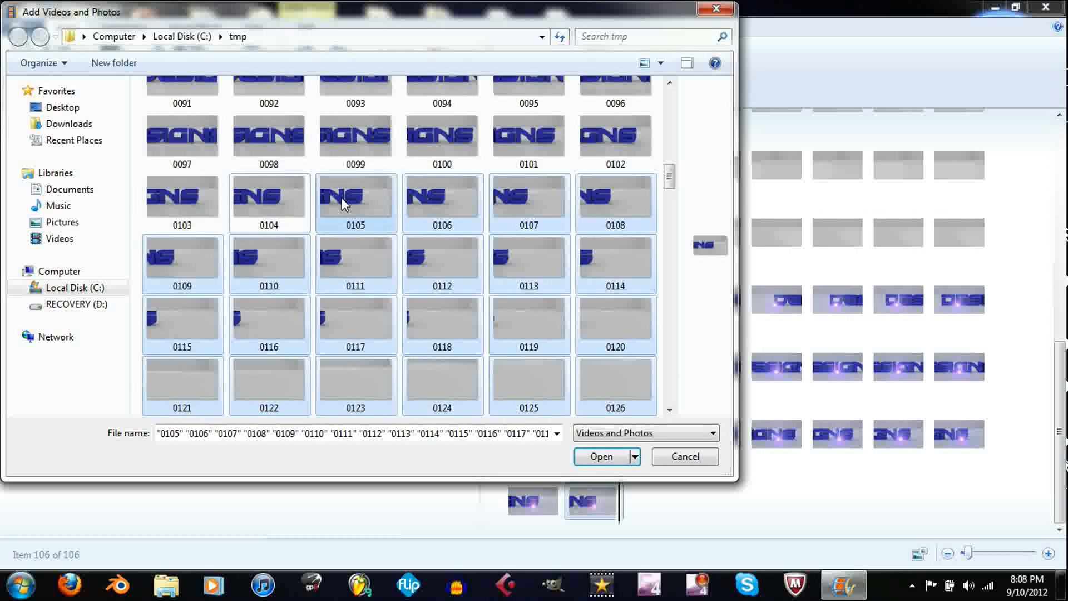
ctrl+click(359, 199)
ctrl+click(456, 210)
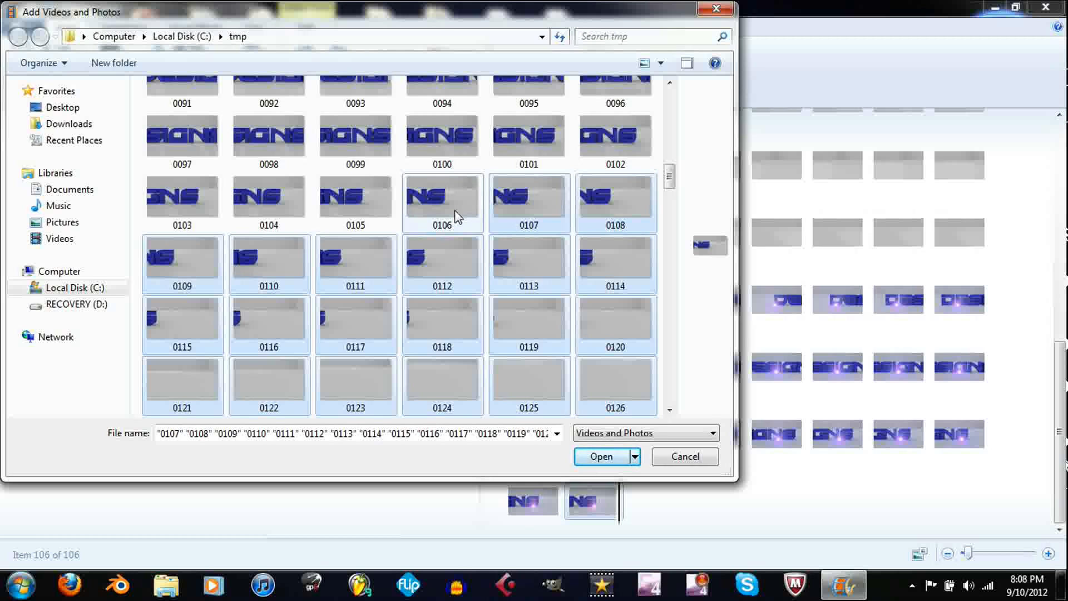
key(Return)
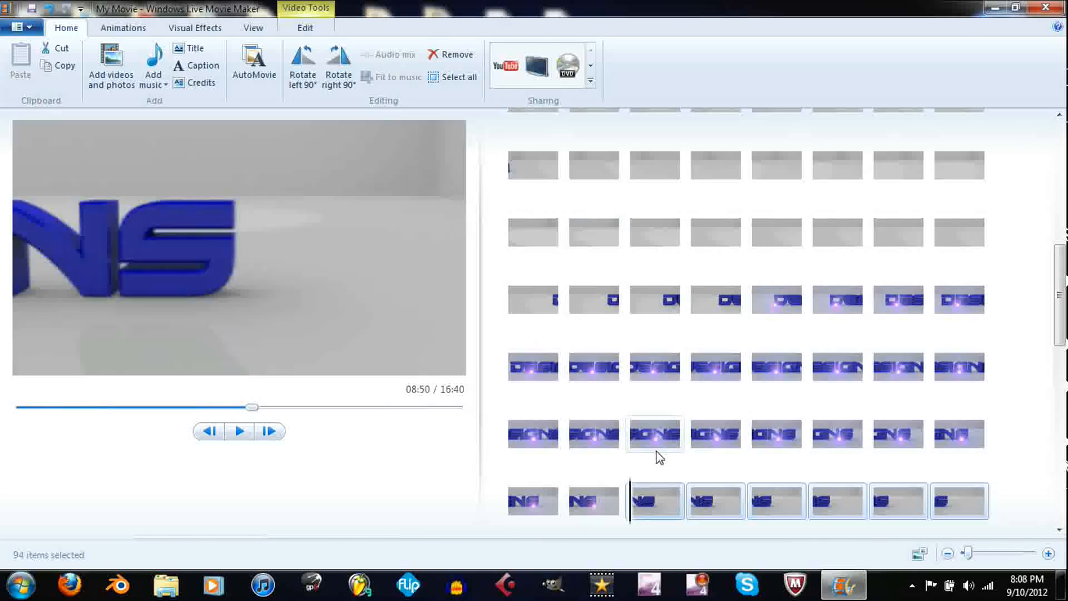
Step: Select every frame in the movie and set the duration to 0.07 seconds each
scroll(634, 423, up, 1)
scroll(623, 350, up, 5)
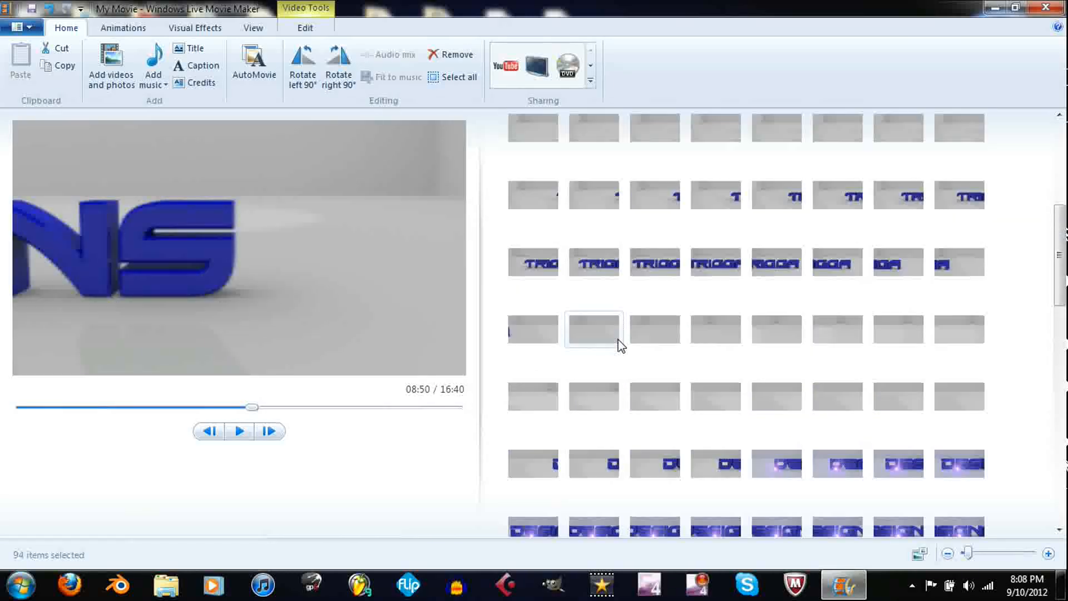
scroll(544, 145, up, 2)
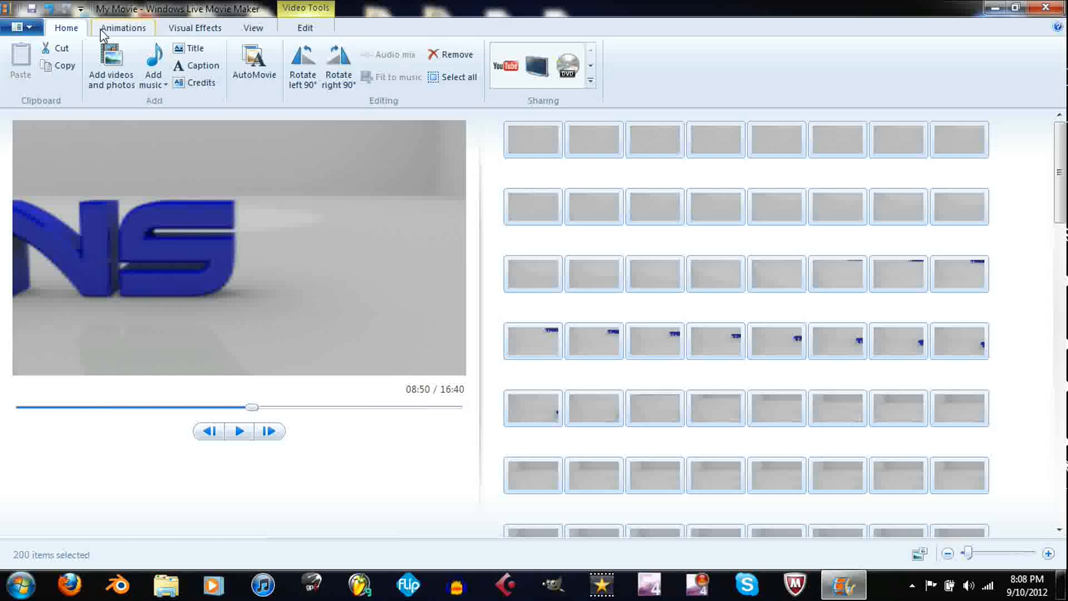
click(301, 31)
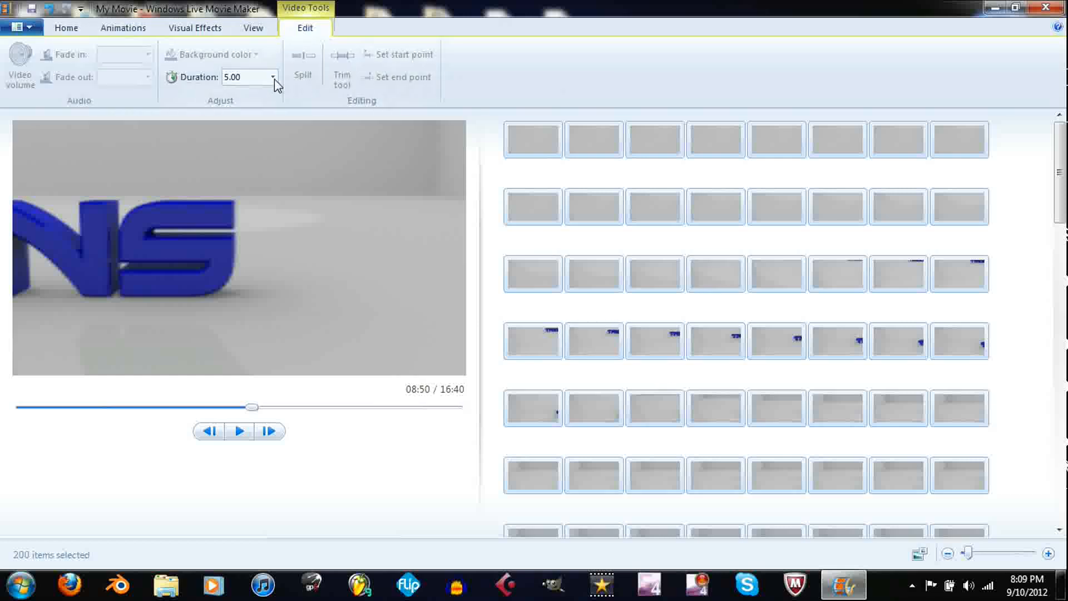
click(243, 81)
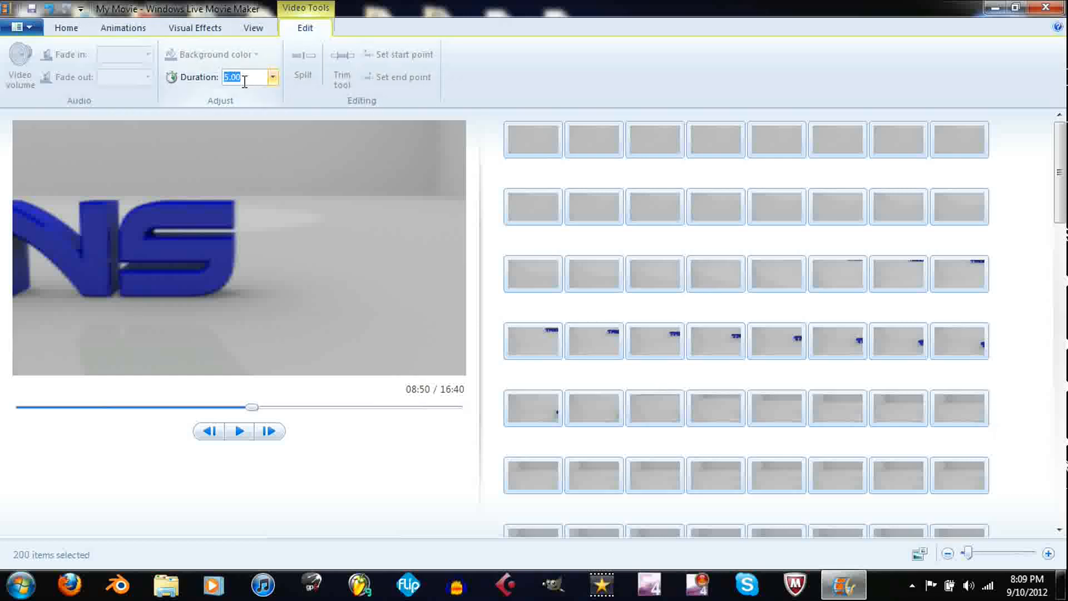
text(.07)
key(Return)
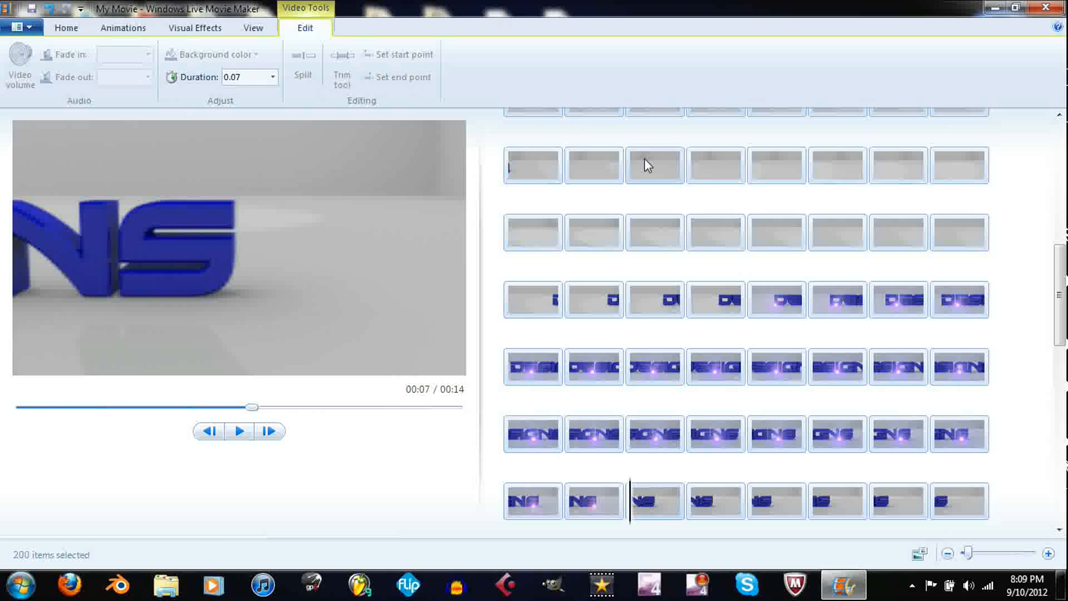
scroll(622, 216, up, 2)
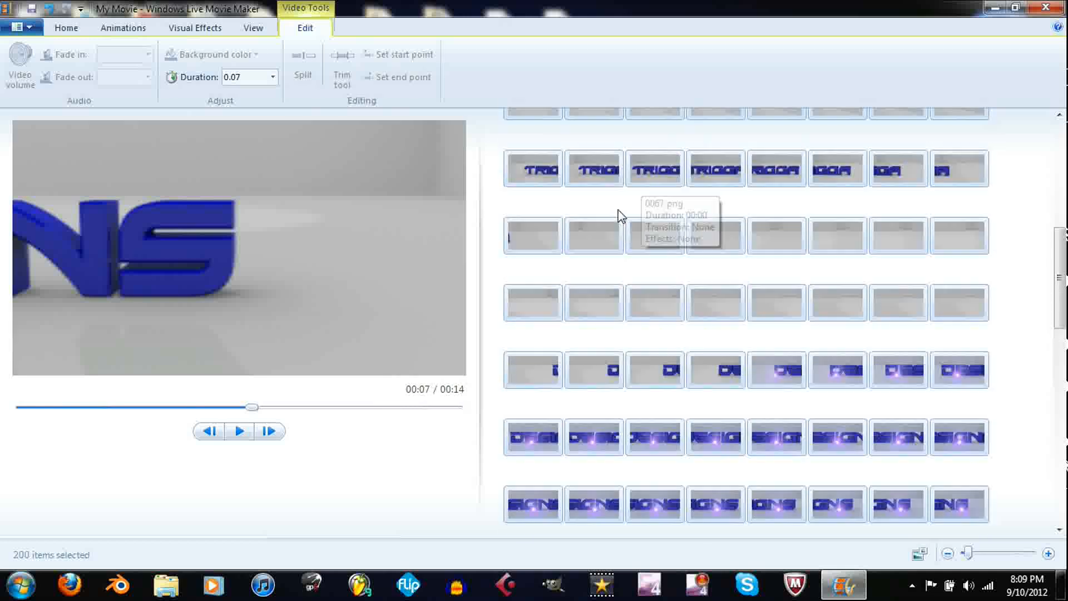
Step: Play the Trigga Designs Intro With Flares video from the Videos library in Windows Media Player and close the player
scroll(621, 216, up, 1)
click(66, 27)
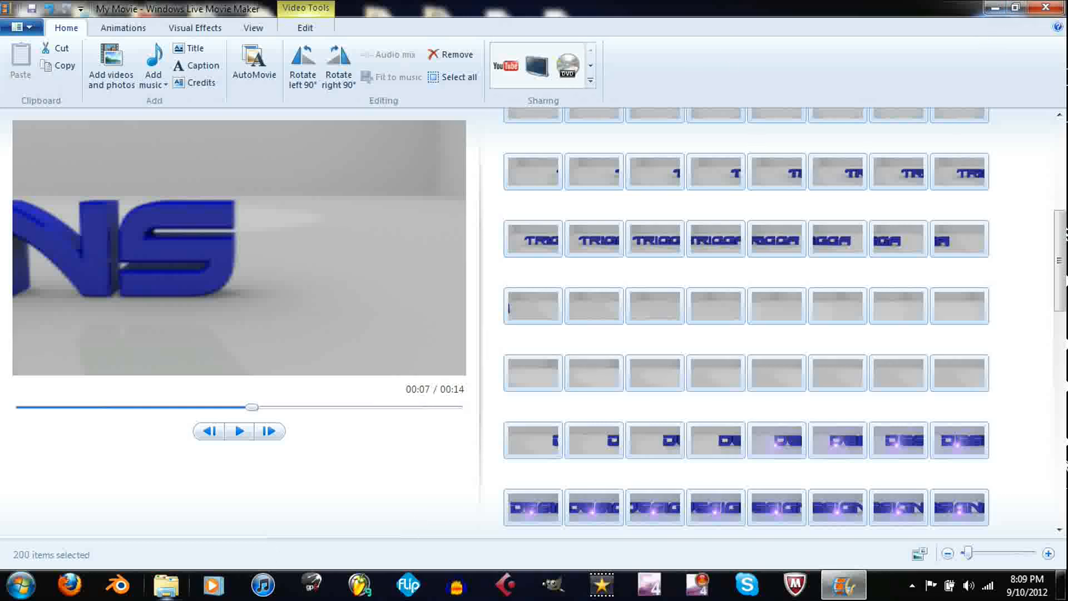
click(177, 588)
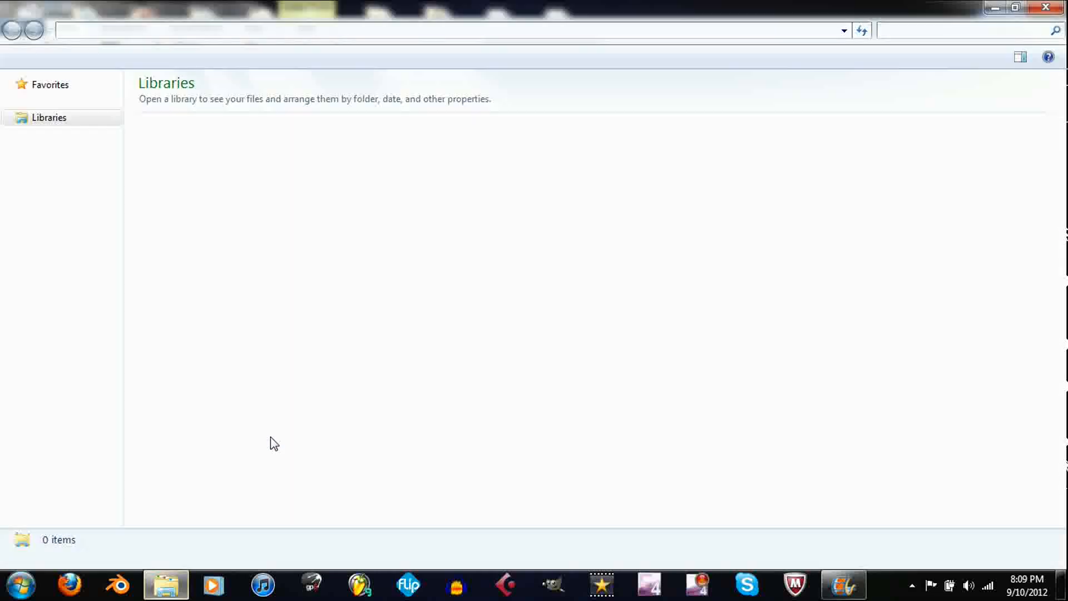
double_click(754, 133)
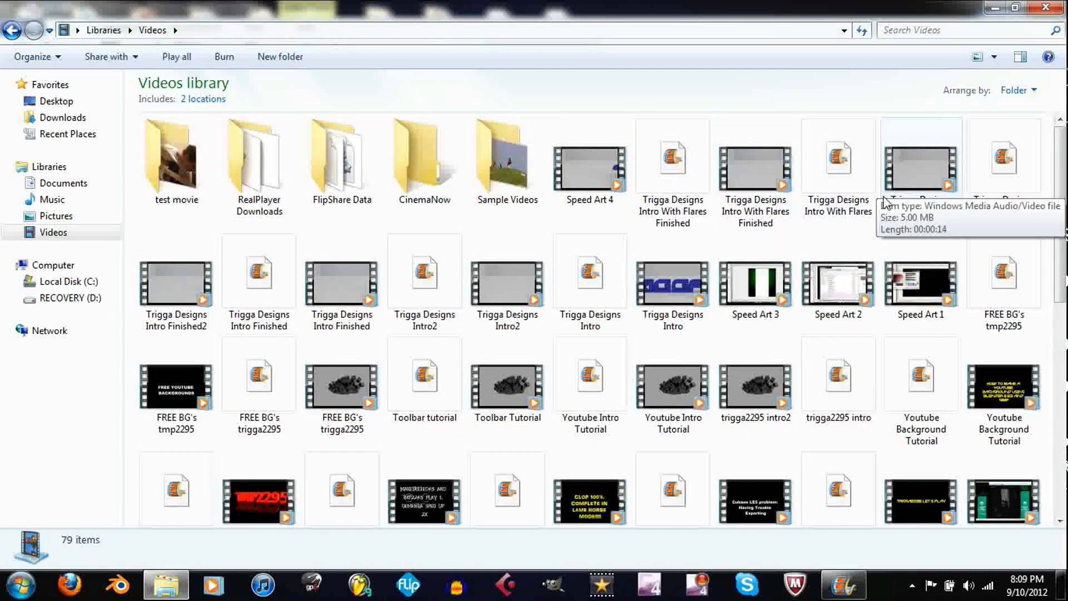
click(923, 167)
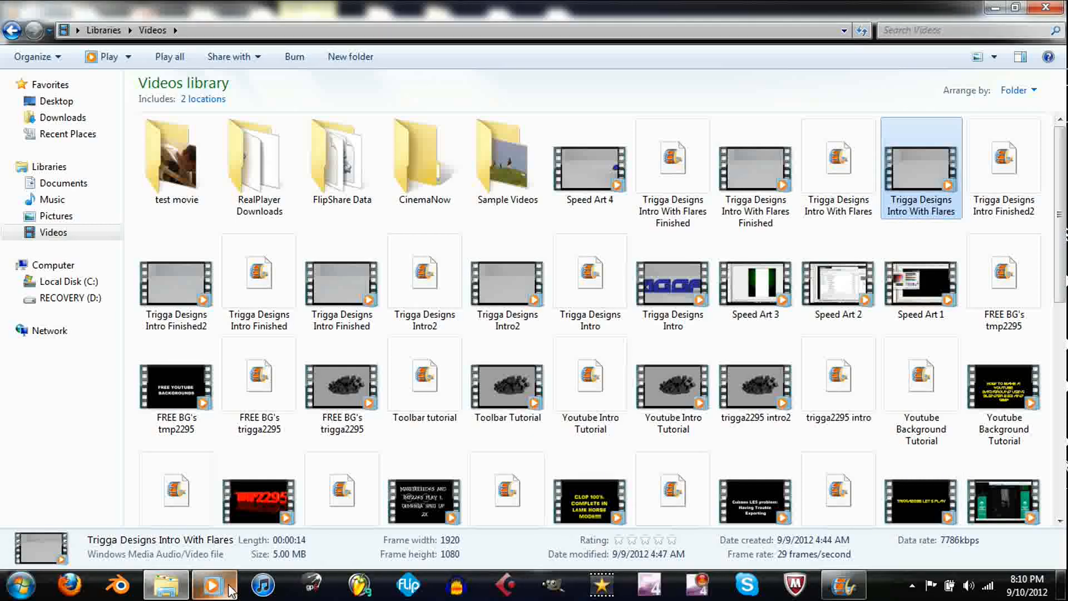
mouse_move(231, 591)
click(249, 503)
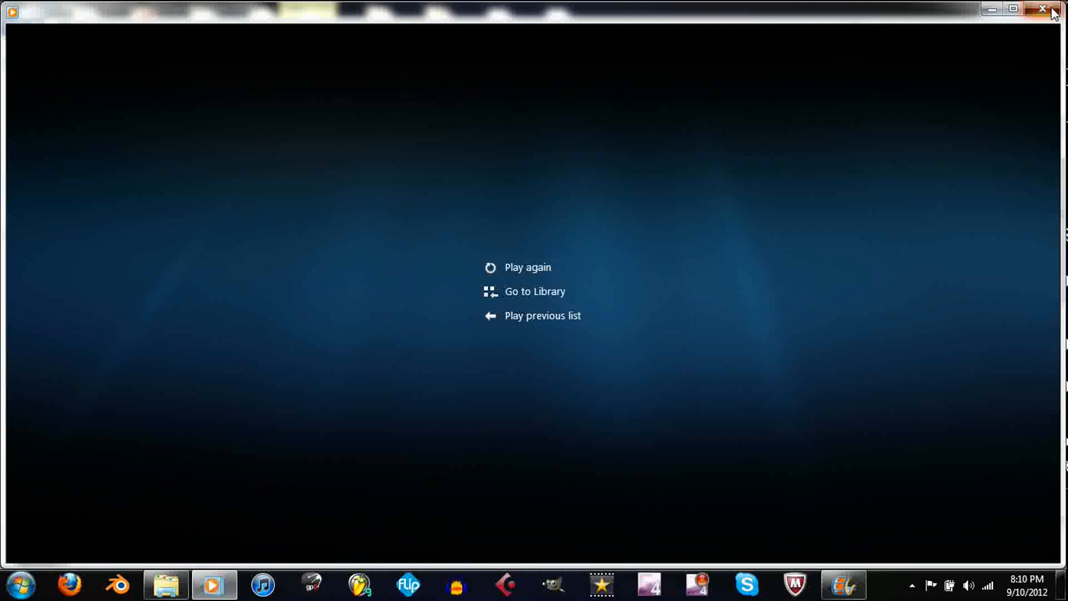
click(1043, 8)
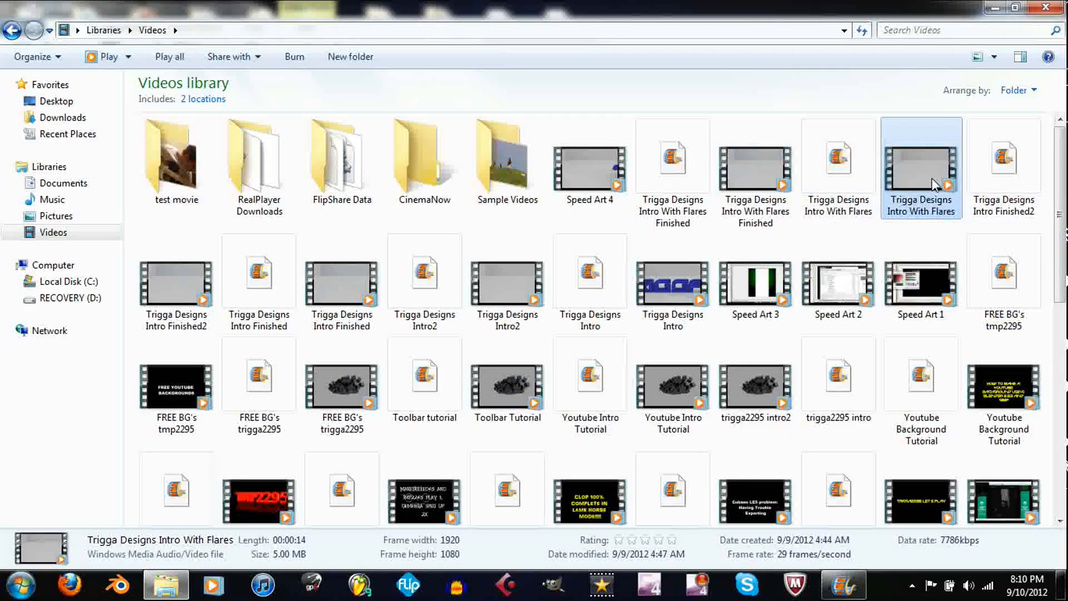
Step: Close Windows Live Movie Maker, then play the Trigga Designs Intro With Flares Finished video and close the Videos library
click(843, 584)
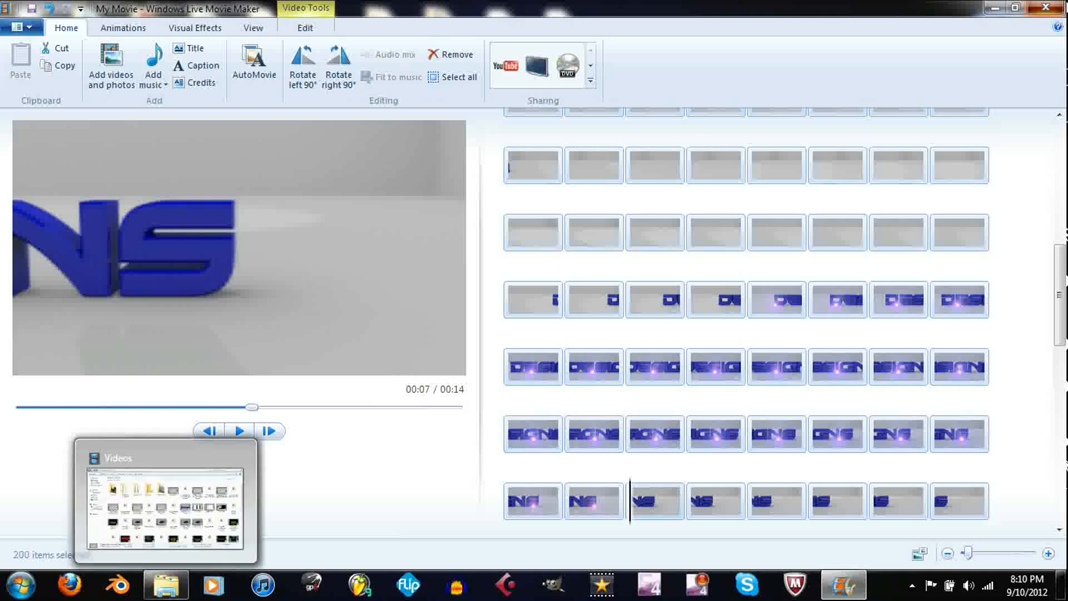
click(558, 353)
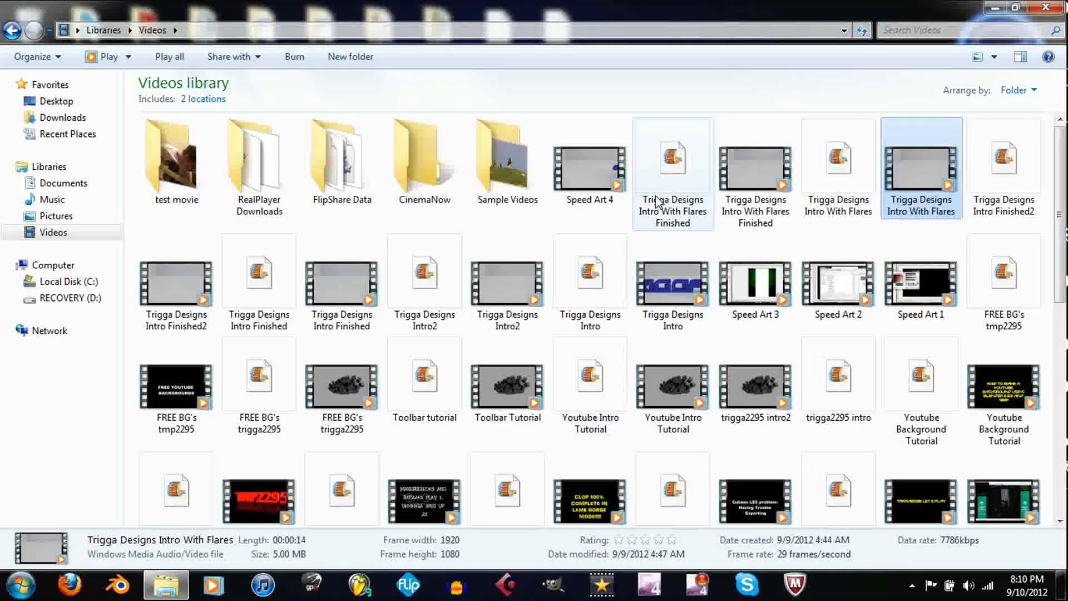
click(749, 173)
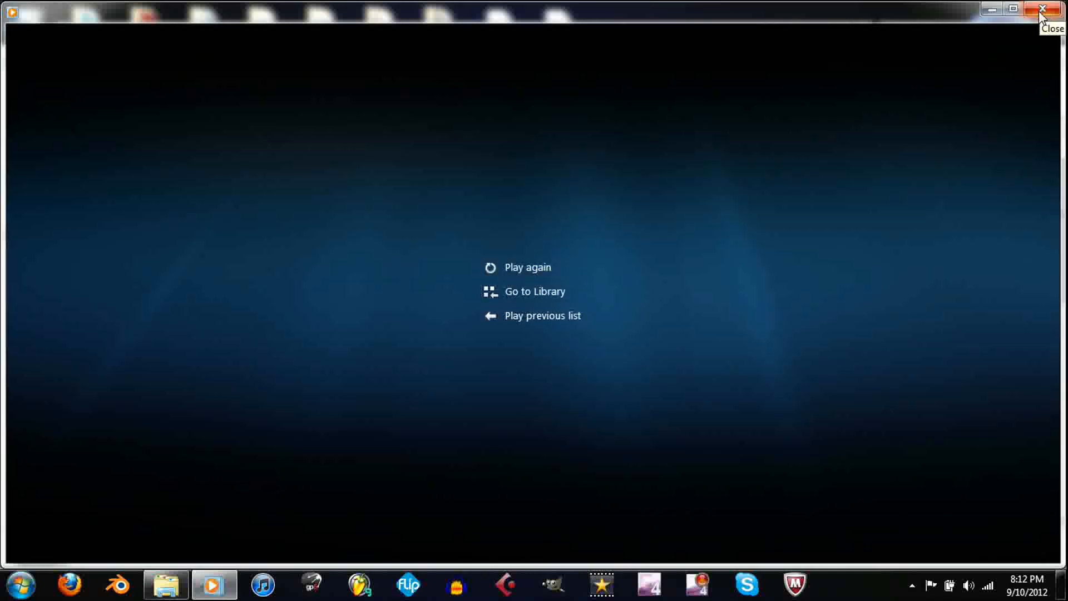
click(1044, 8)
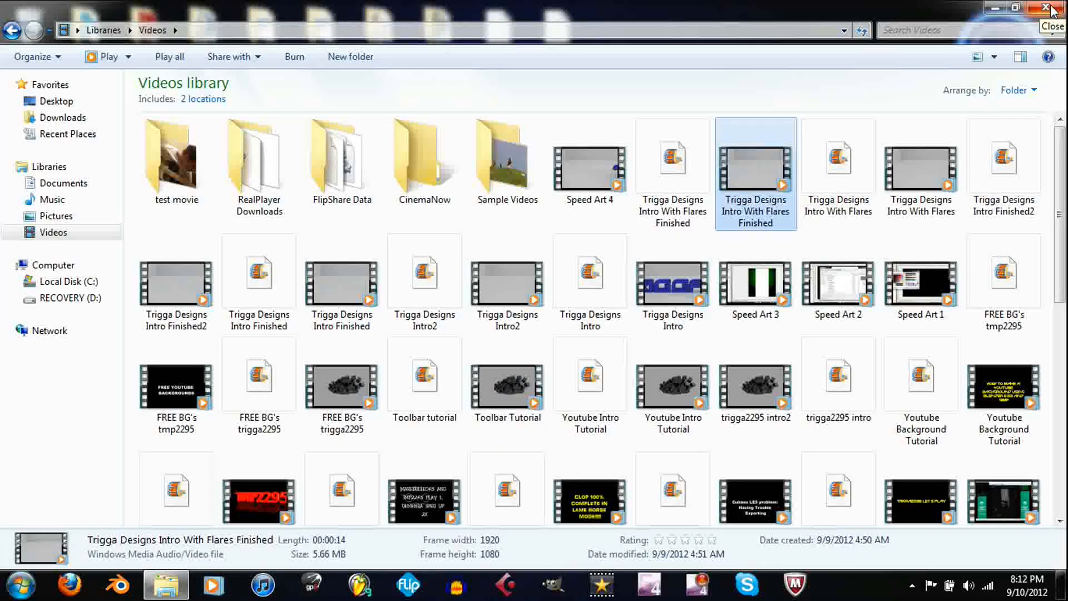
click(1045, 8)
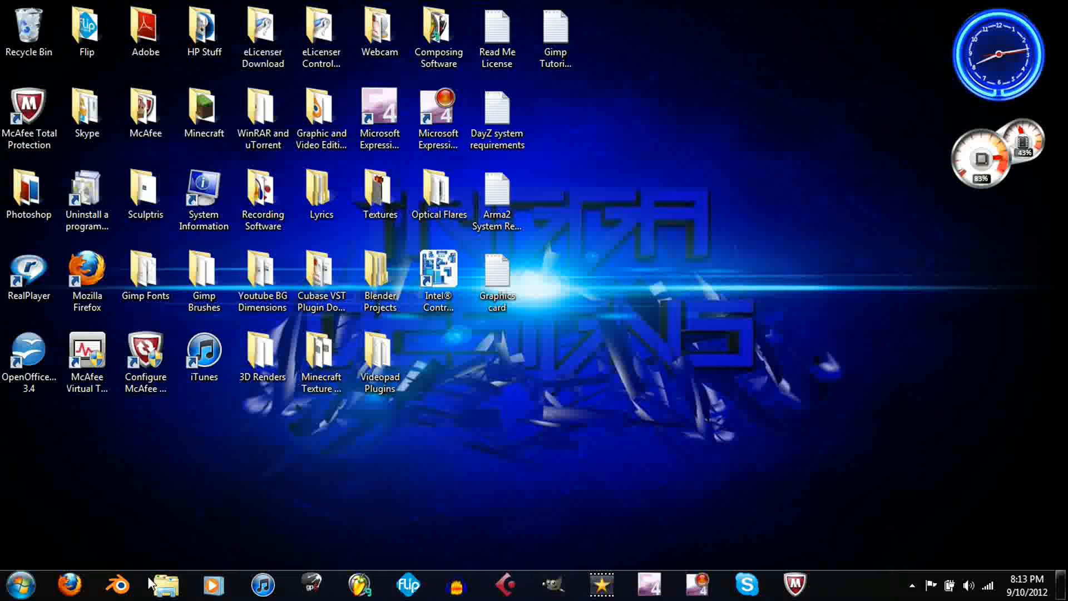
Step: Switch to Firefox and go to youtube.com
click(69, 584)
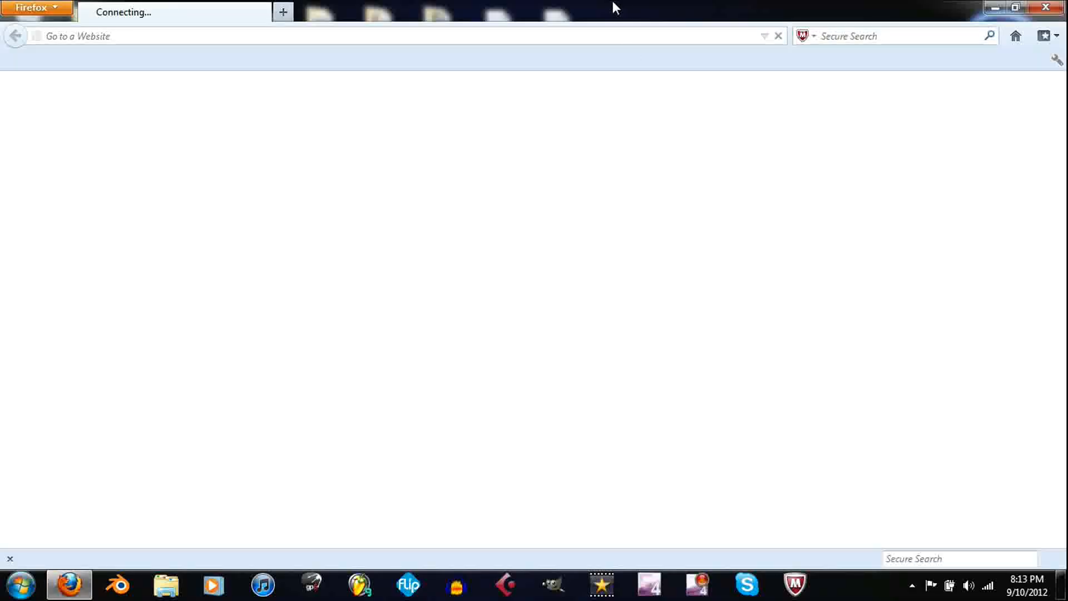
click(578, 35)
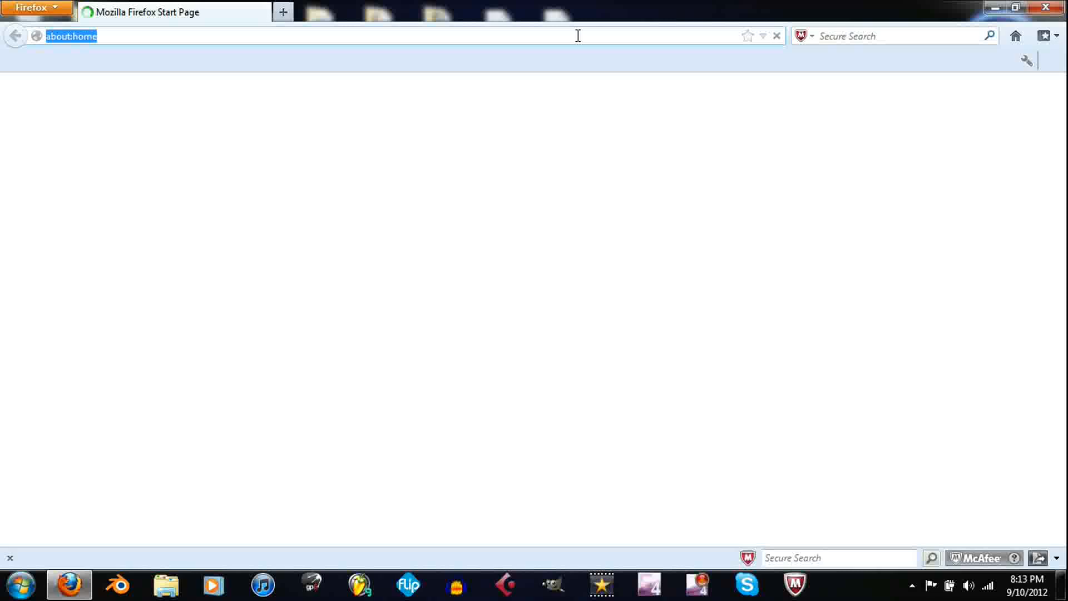
text(yo)
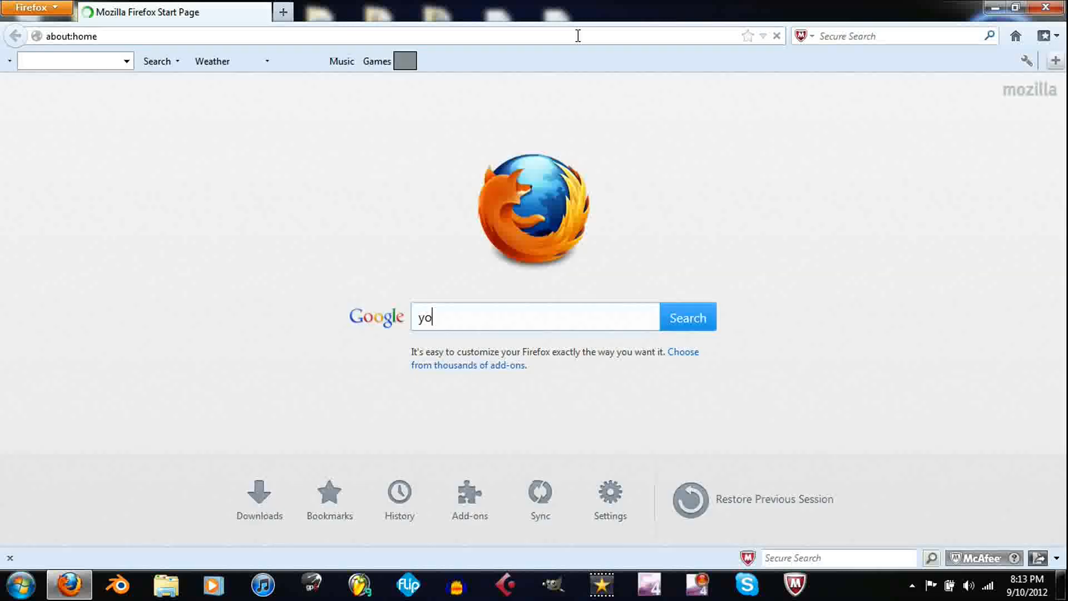
text(u)
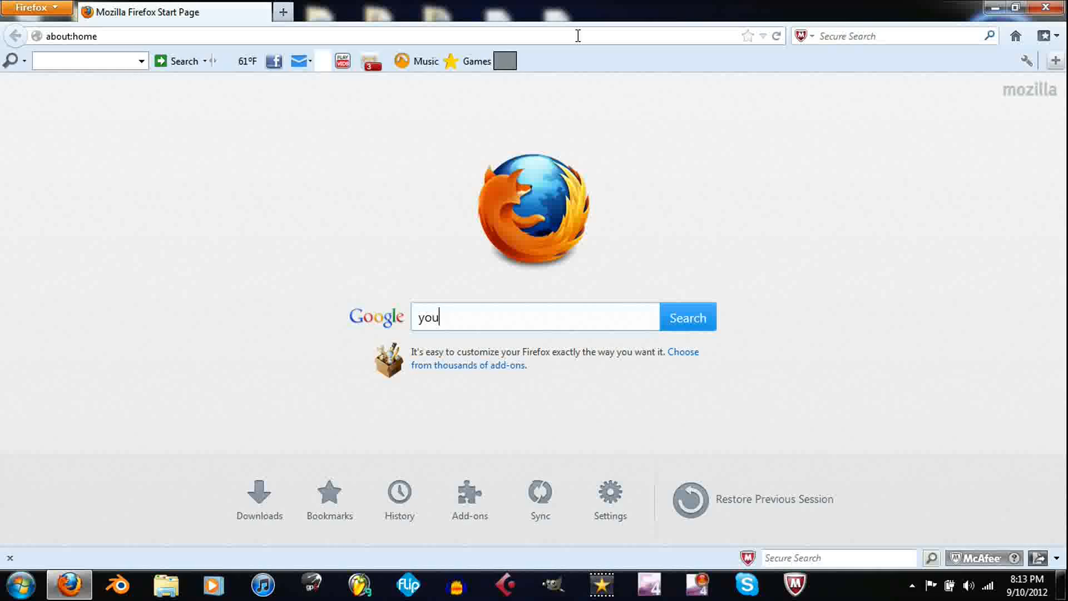
click(579, 35)
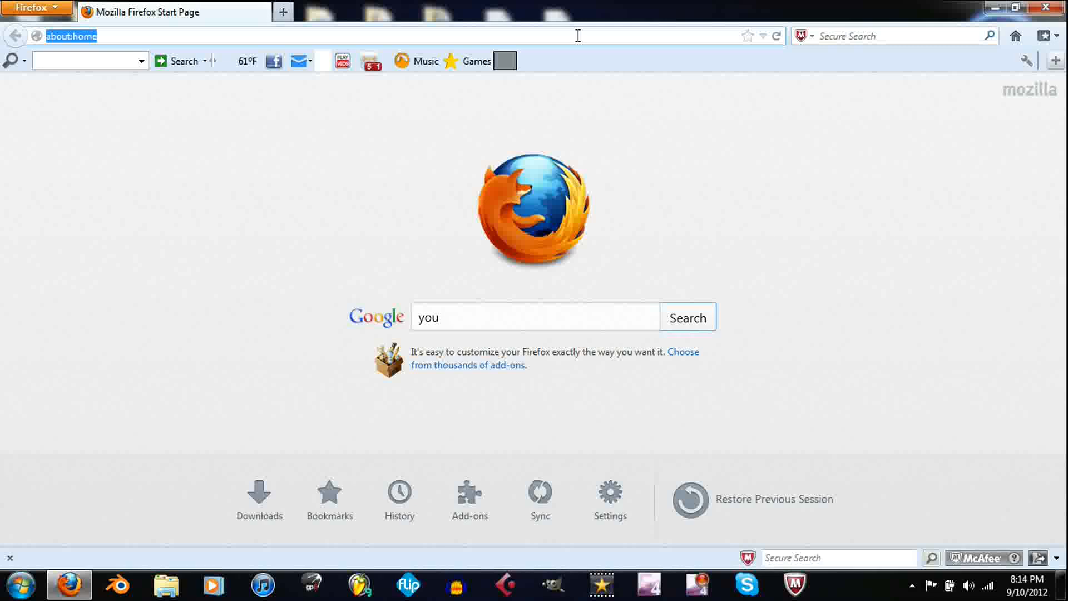
key(BackSpace)
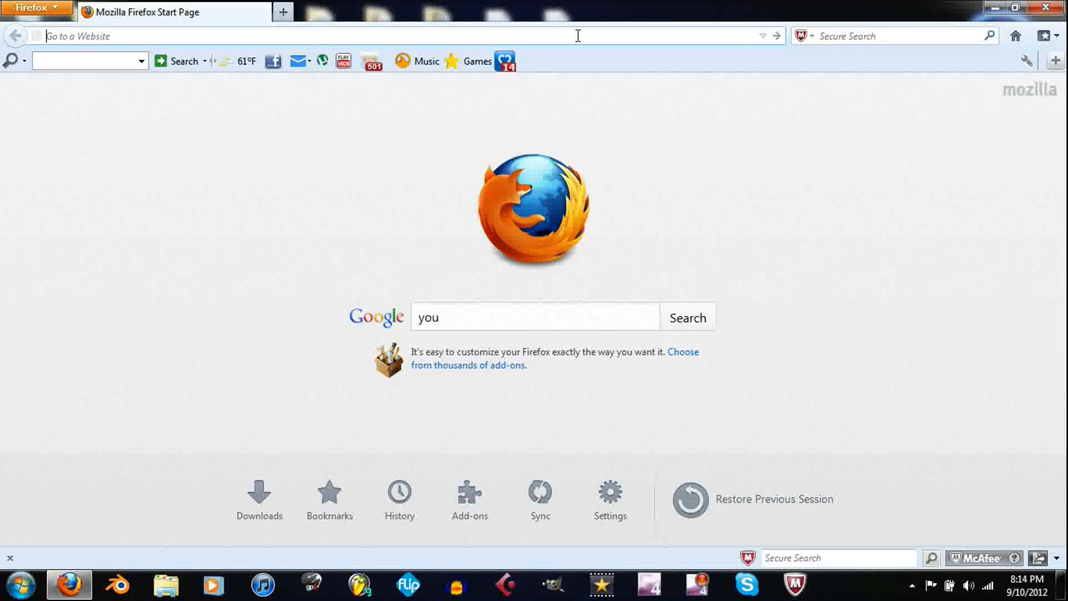
text(youtube.com)
key(Return)
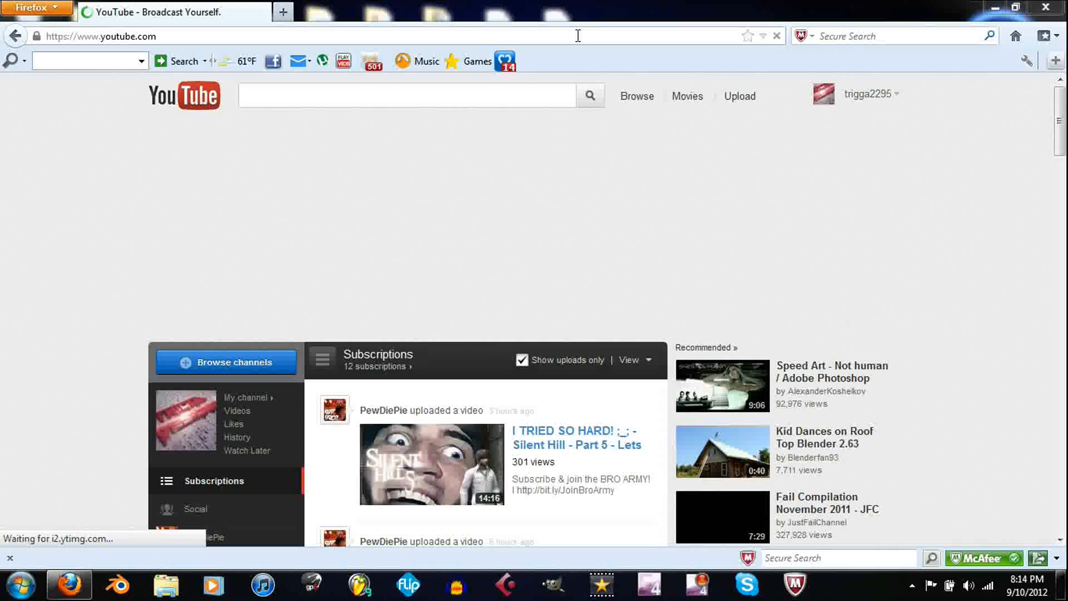
Step: Open the account's Video Manager and look over the list of uploaded videos
click(889, 105)
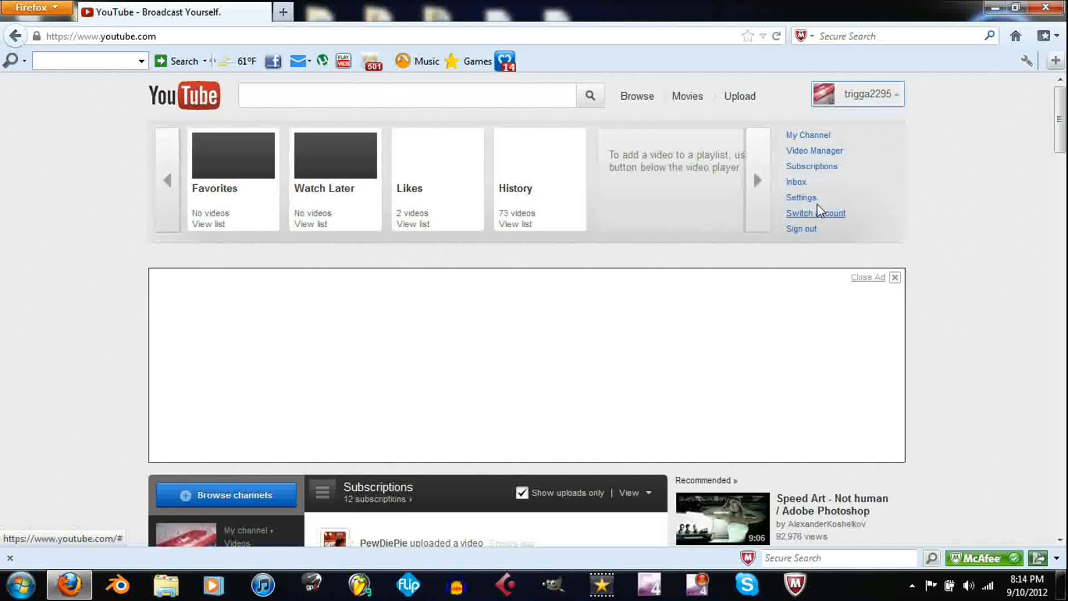
click(813, 151)
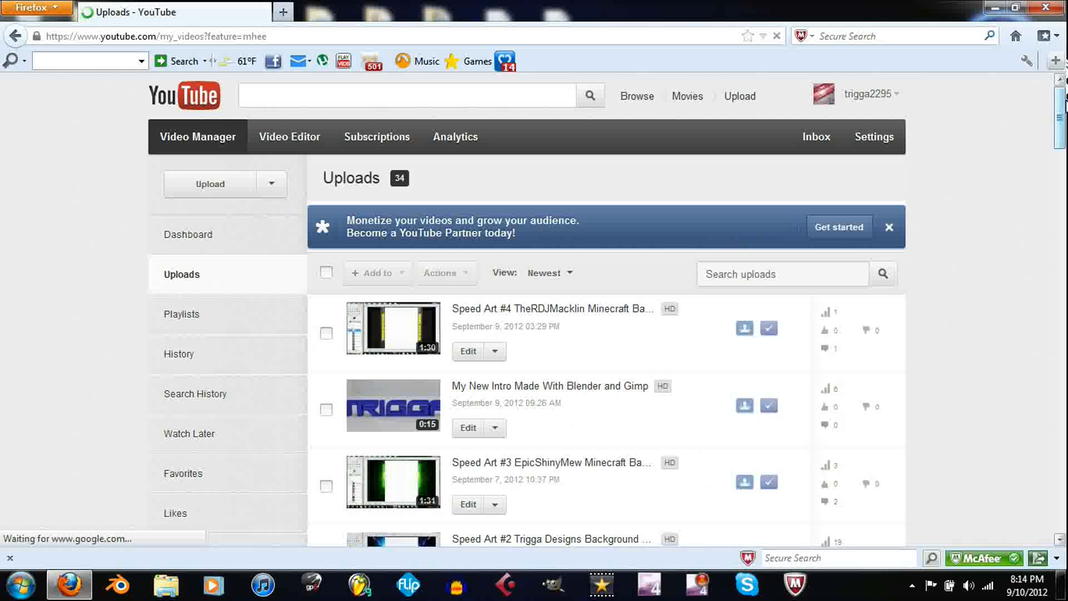
drag(1065, 133, 1045, 97)
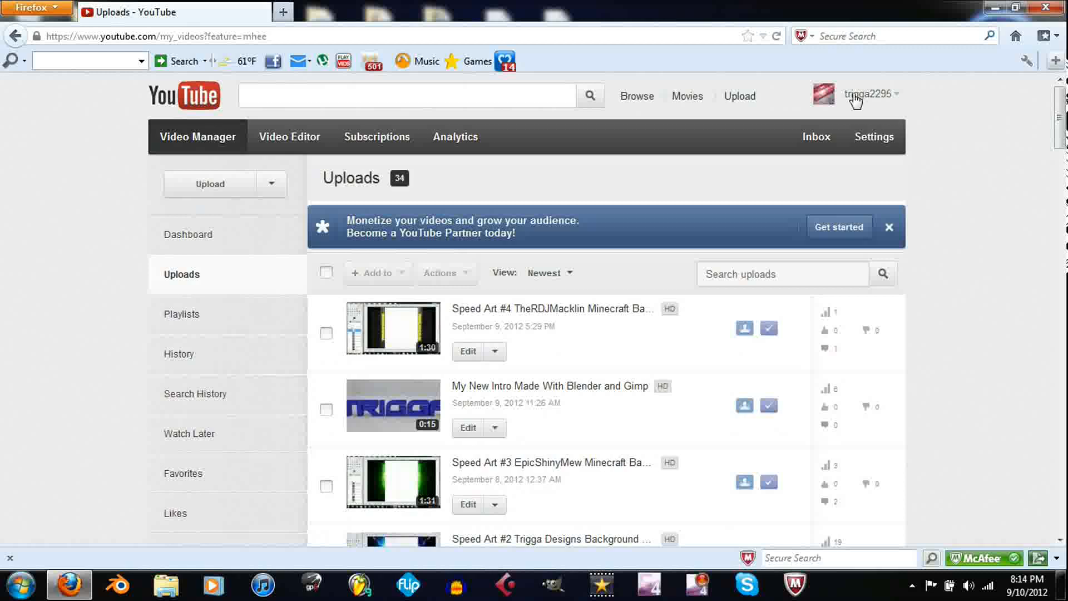
Step: Open the account's own channel page and look through it down to the recommended channels
click(842, 108)
click(808, 135)
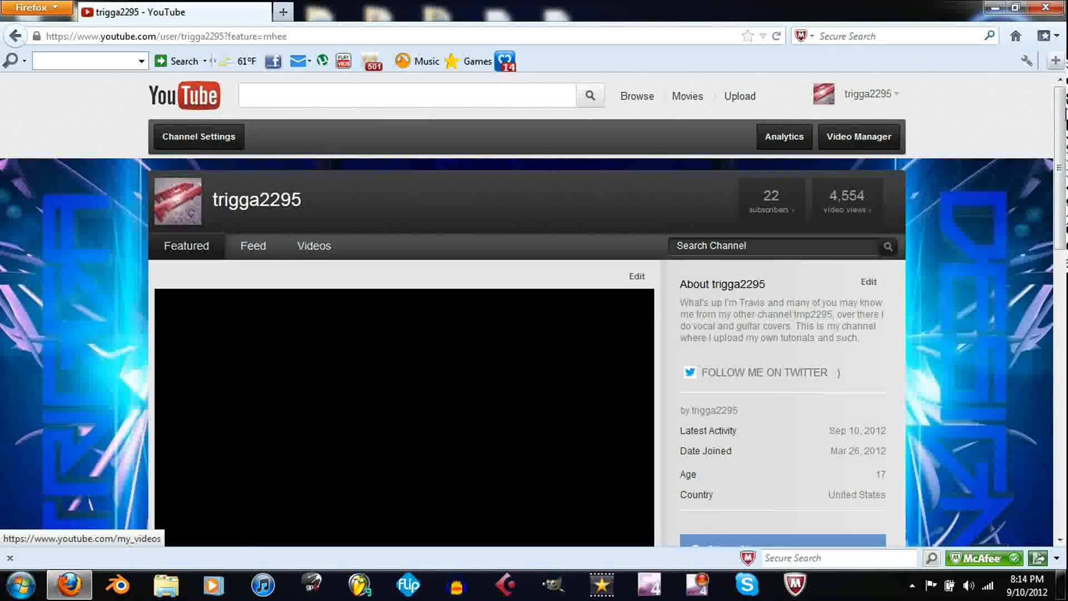
click(871, 137)
scroll(872, 138, down, 1)
drag(1067, 199, 1057, 78)
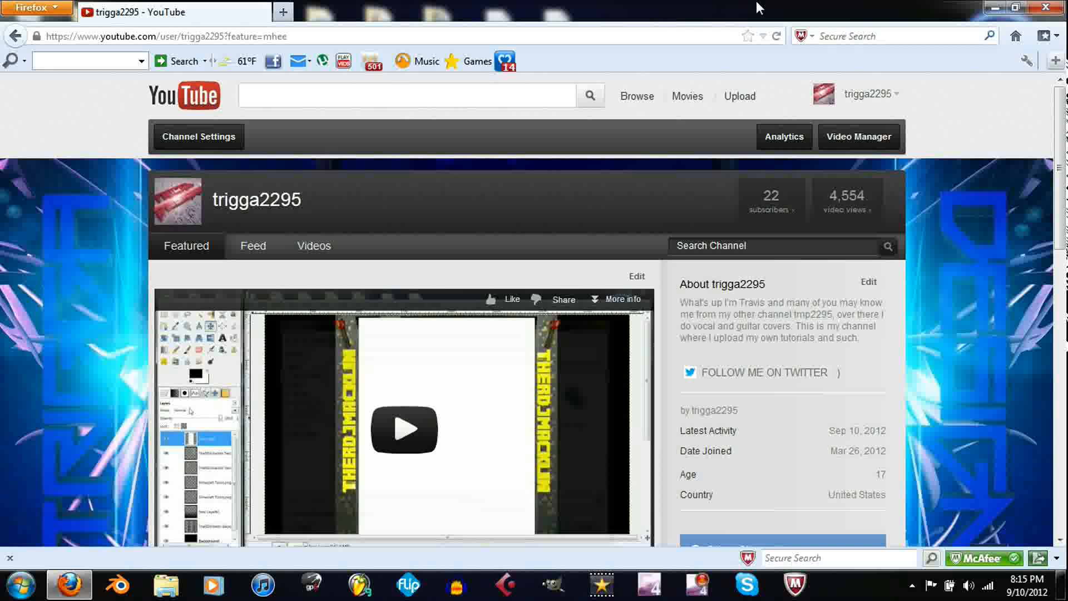
drag(1065, 215, 1065, 452)
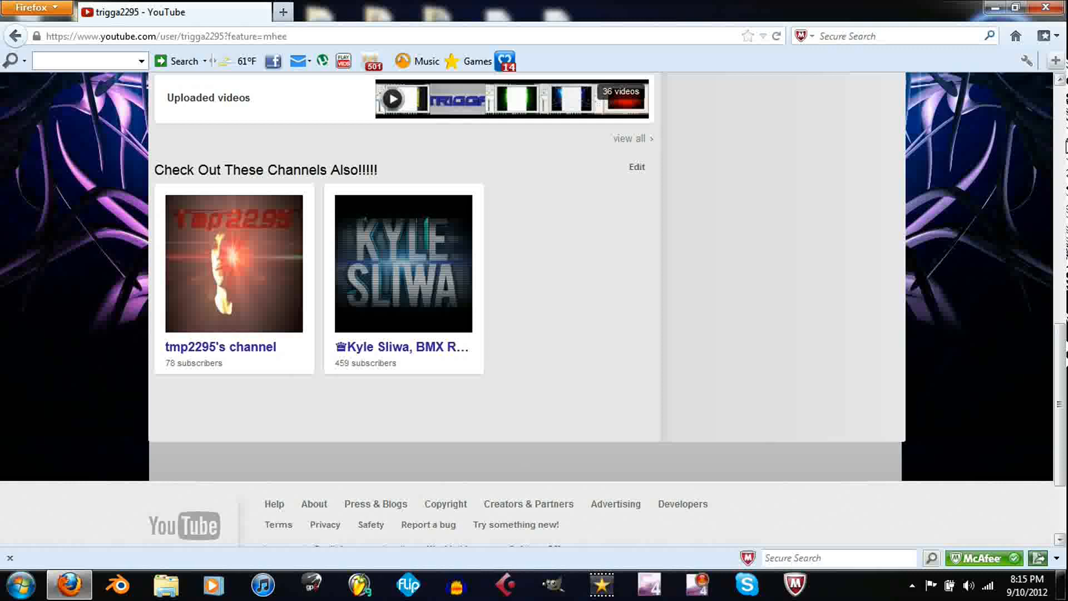
drag(1061, 338, 1049, 101)
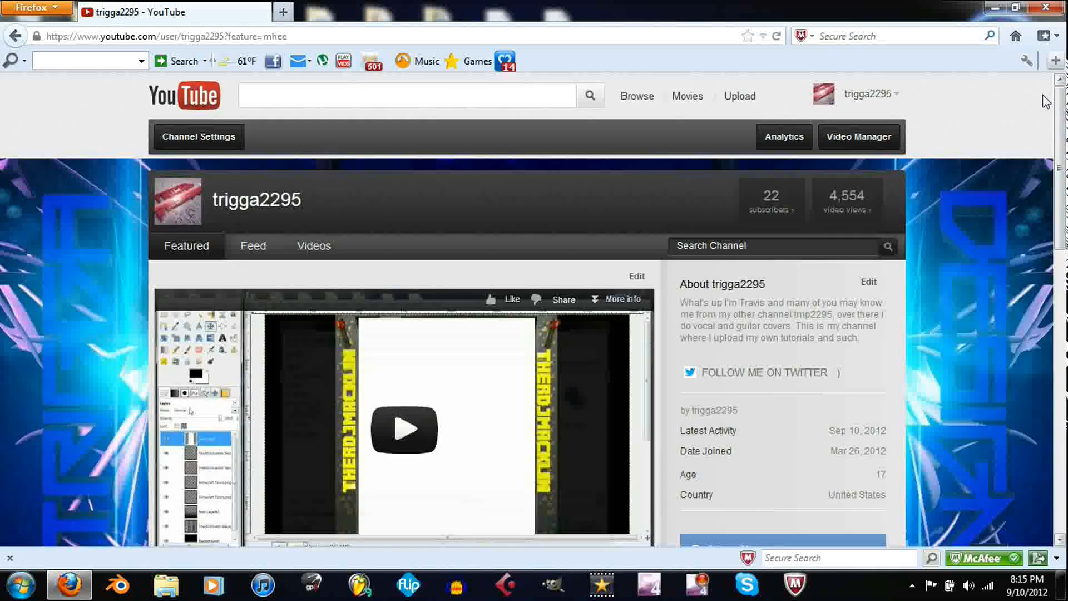